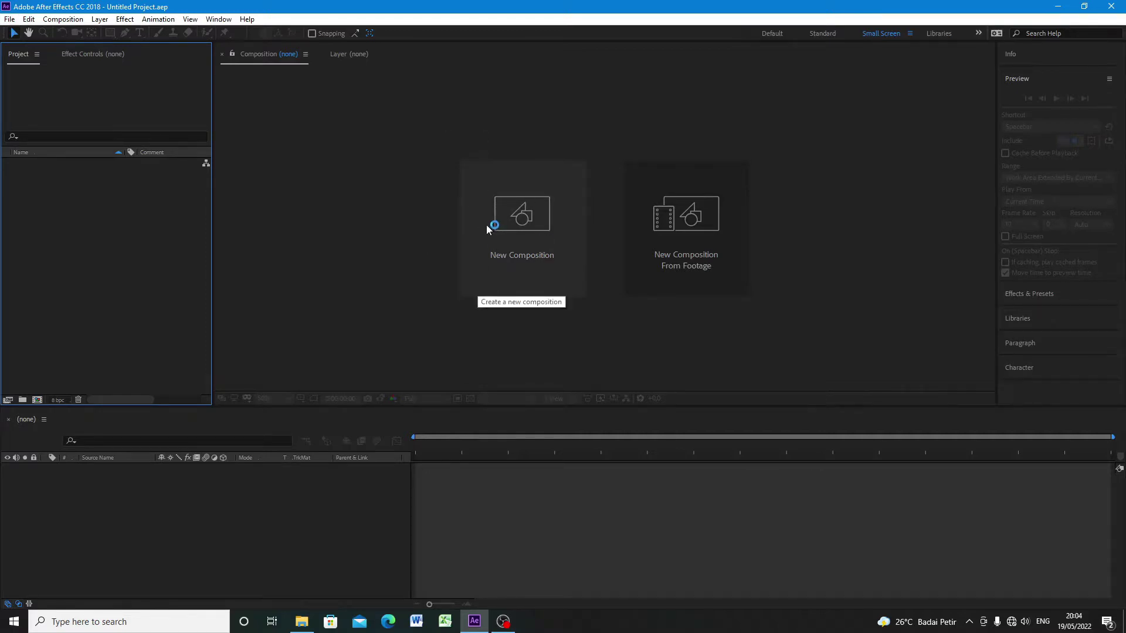
Create a new 1920 × 1080 composition with a frame rate of 30 frames per second.
left_click(491, 223)
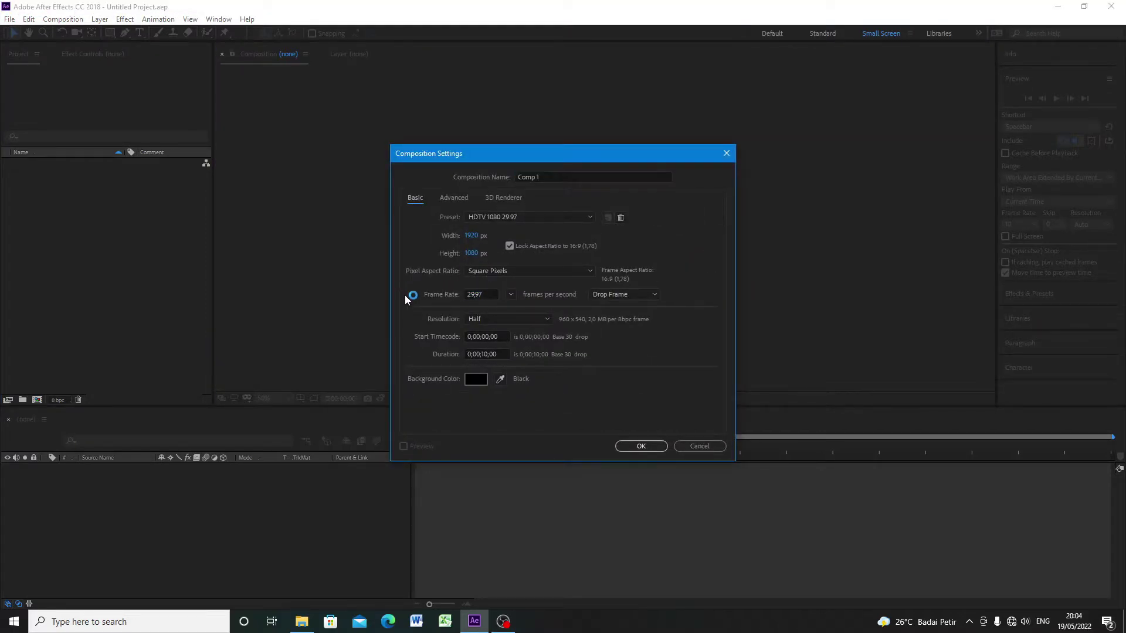
type("30")
left_click(641, 447)
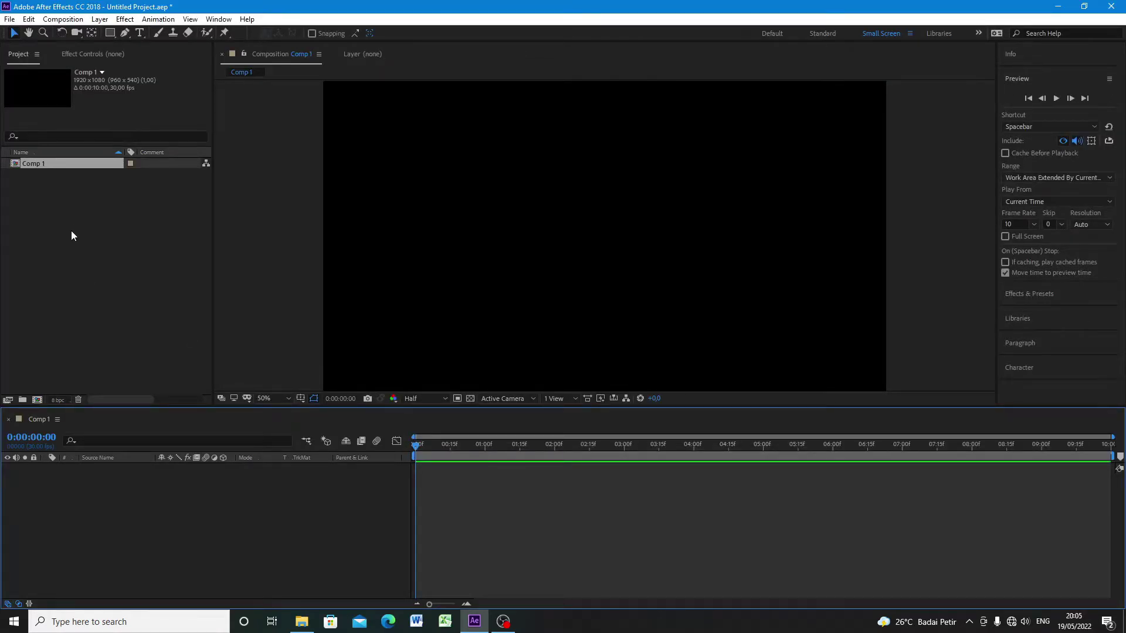
Import asap.mp4, Flare.mp4 and LOGO2.png from the logo folder into the project.
right_click(74, 215)
mouse_move(112, 275)
left_click(249, 286)
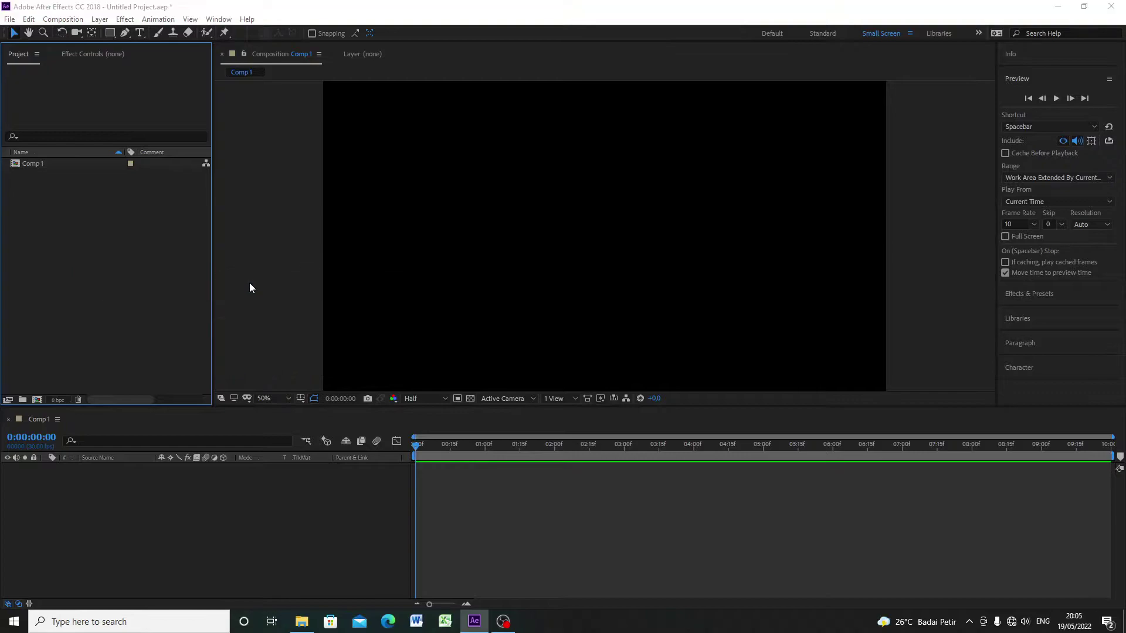
double_click(164, 154)
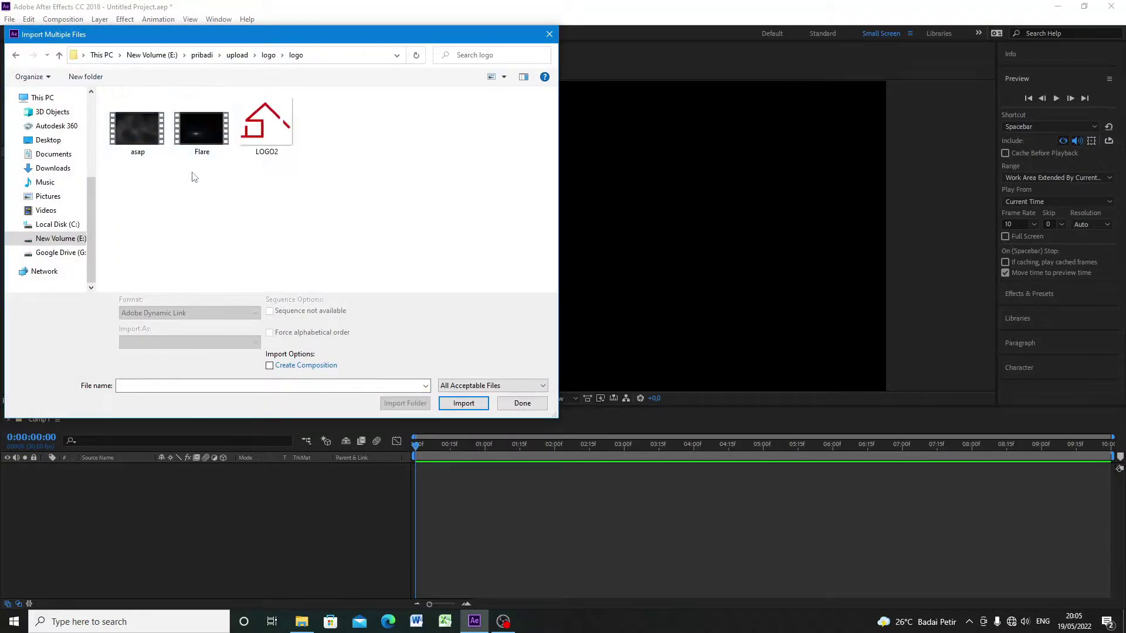
left_click_drag(310, 179, 121, 120)
left_click(463, 403)
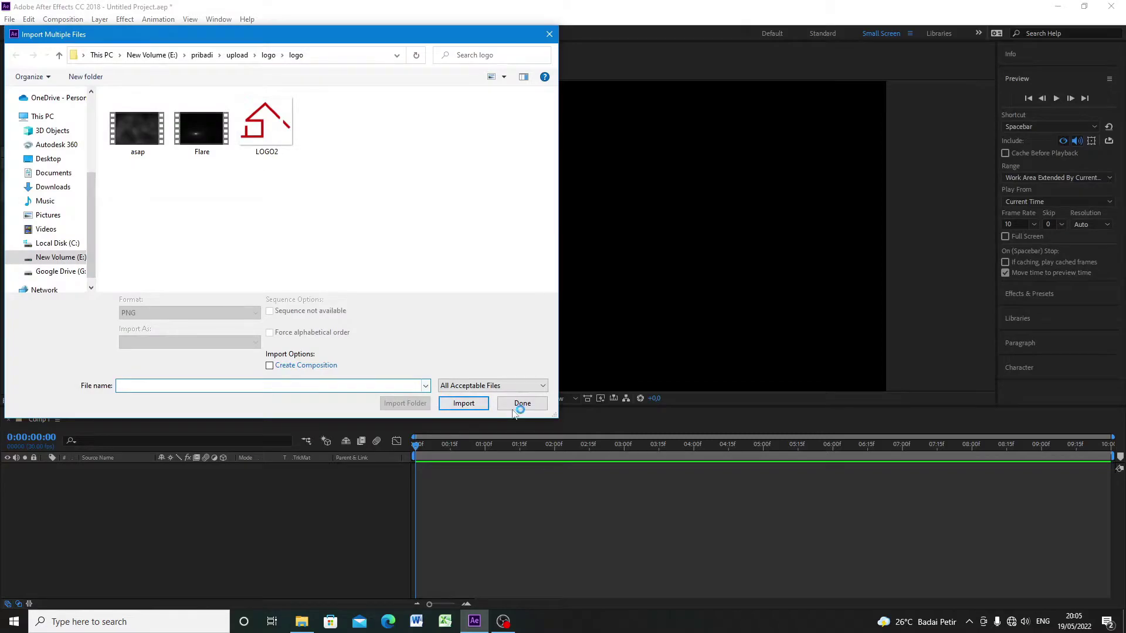
left_click(520, 404)
left_click(119, 289)
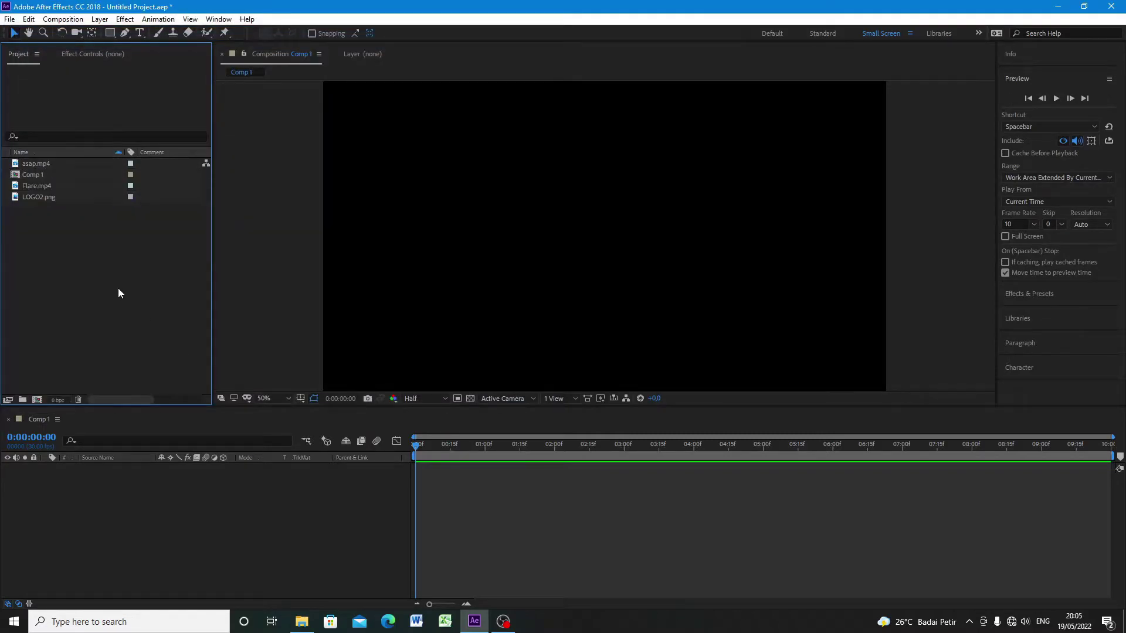
Add LOGO2.png to Comp 1 as a layer and scale it down so the whole logo fits well inside the frame.
left_click_drag(35, 199, 147, 487)
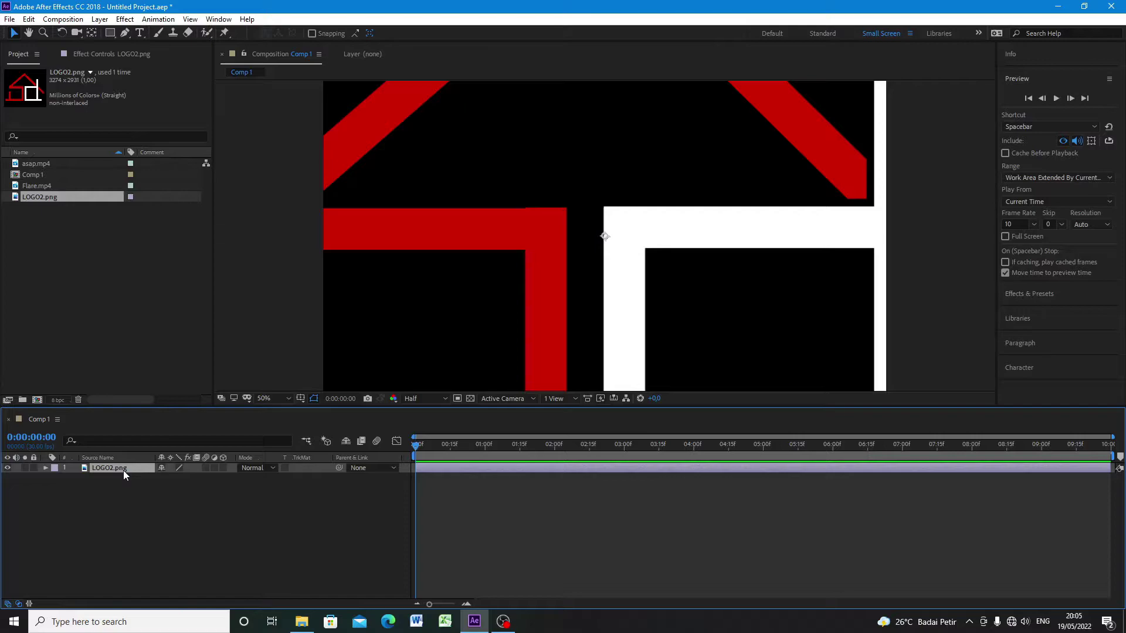
key("s")
left_click(174, 478)
type("31")
key("Return")
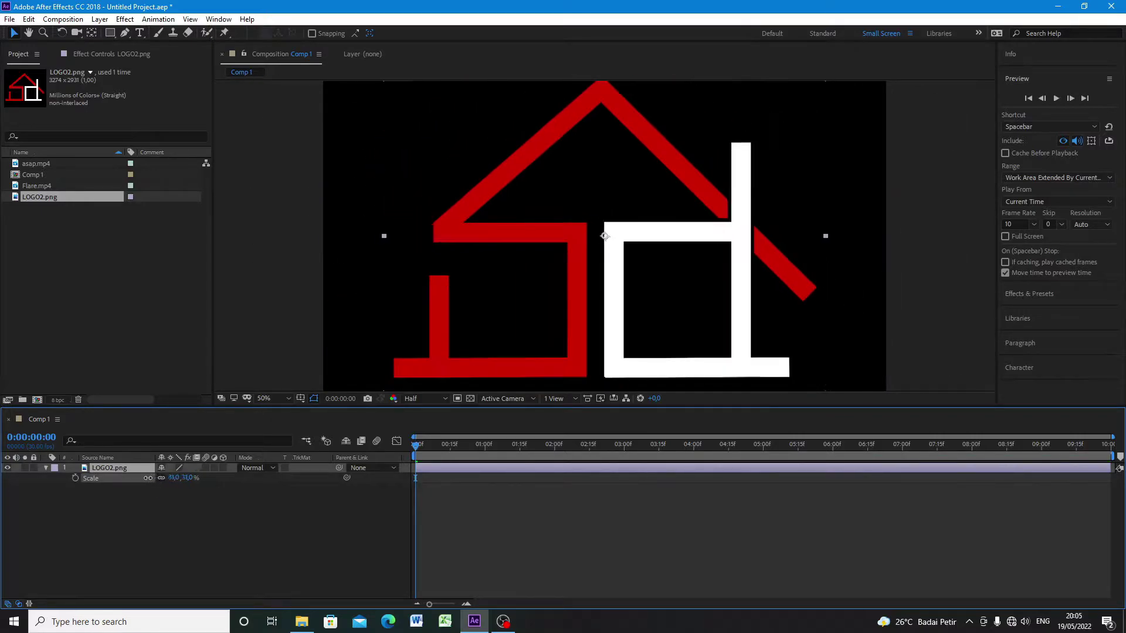
mouse_move(148, 478)
left_mouse_down()
mouse_move(134, 478)
mouse_move(167, 484)
mouse_move(135, 488)
left_mouse_up()
Set the vertical position of the LOGO2.png layer to 470.
key("p")
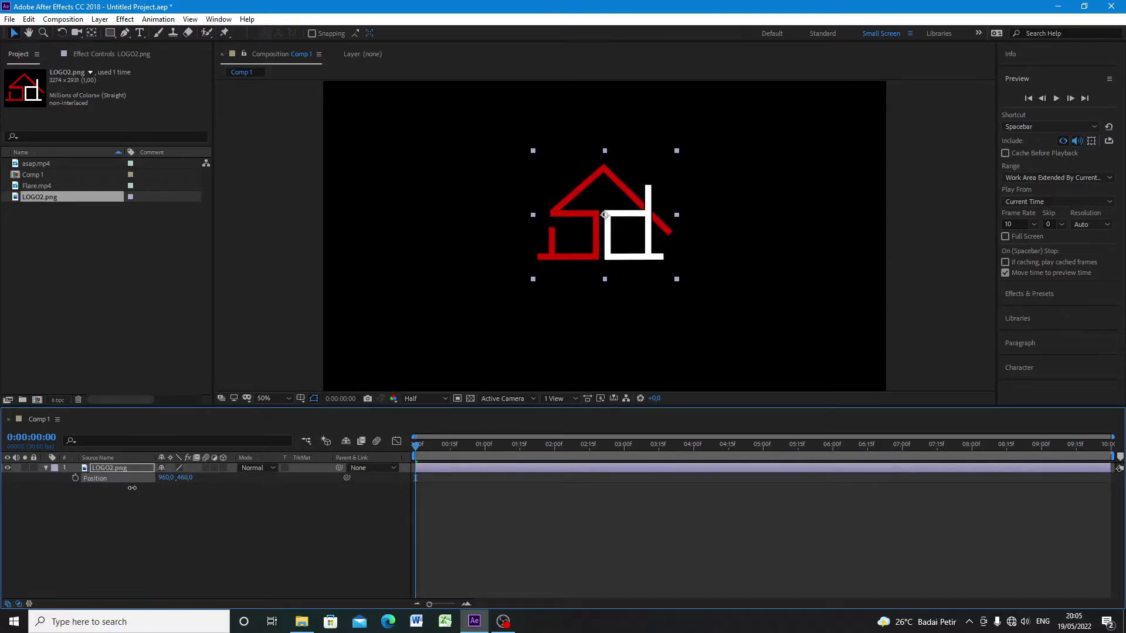
left_click(185, 478)
type("470")
left_click(188, 521)
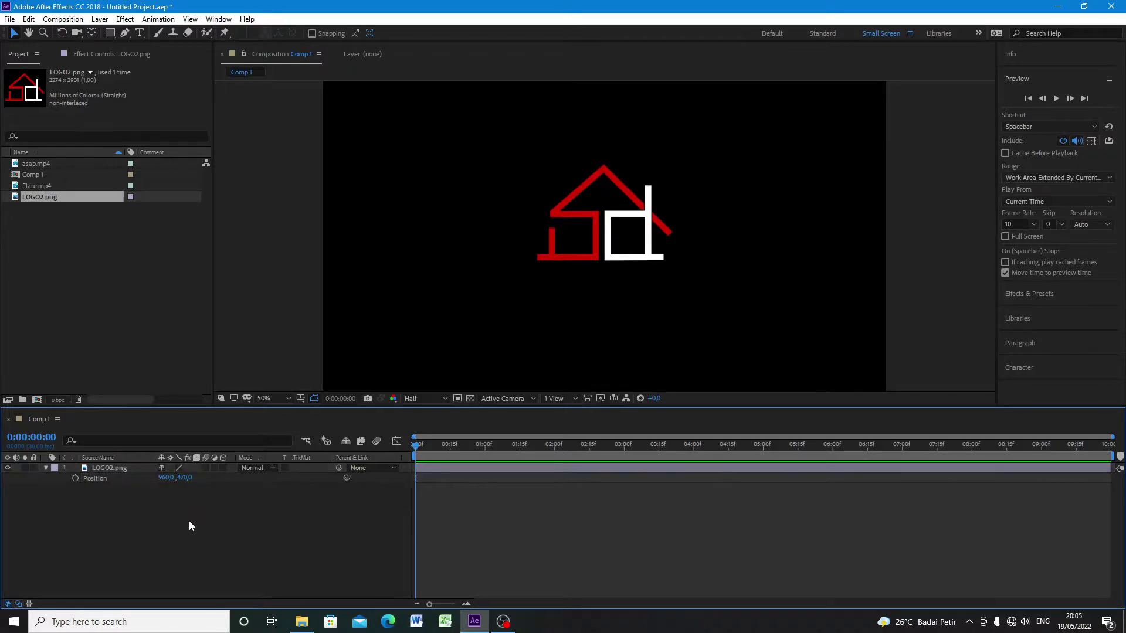
Pre-compose the LOGO2.png layer into a composition named LOGO, moving all attributes into it.
left_click(118, 466)
right_click(118, 467)
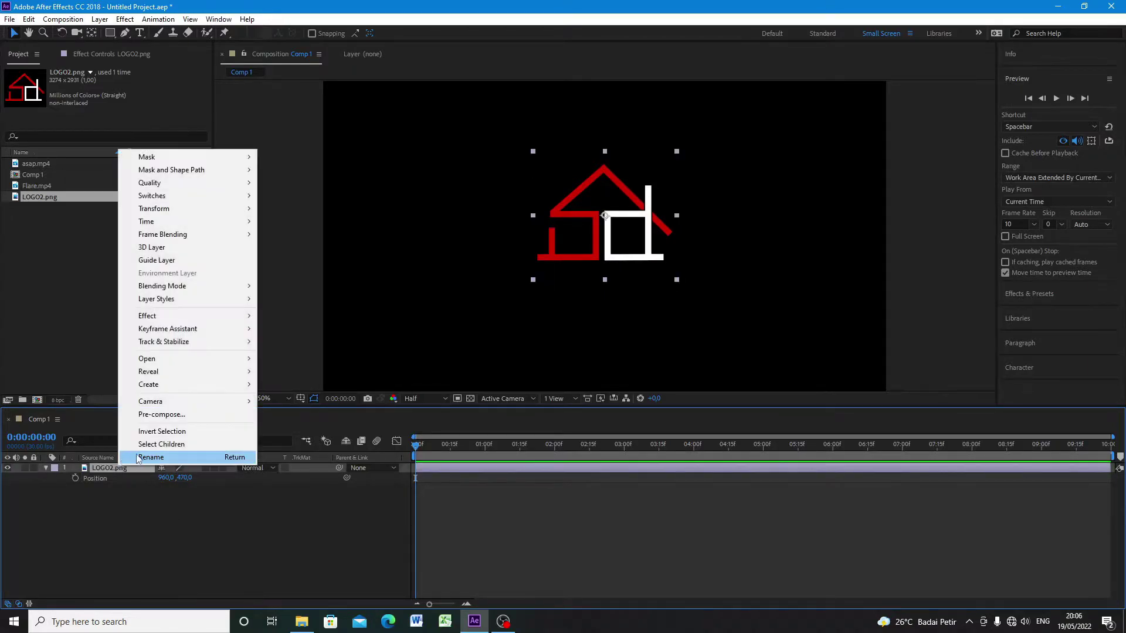
left_click(176, 415)
left_click(471, 319)
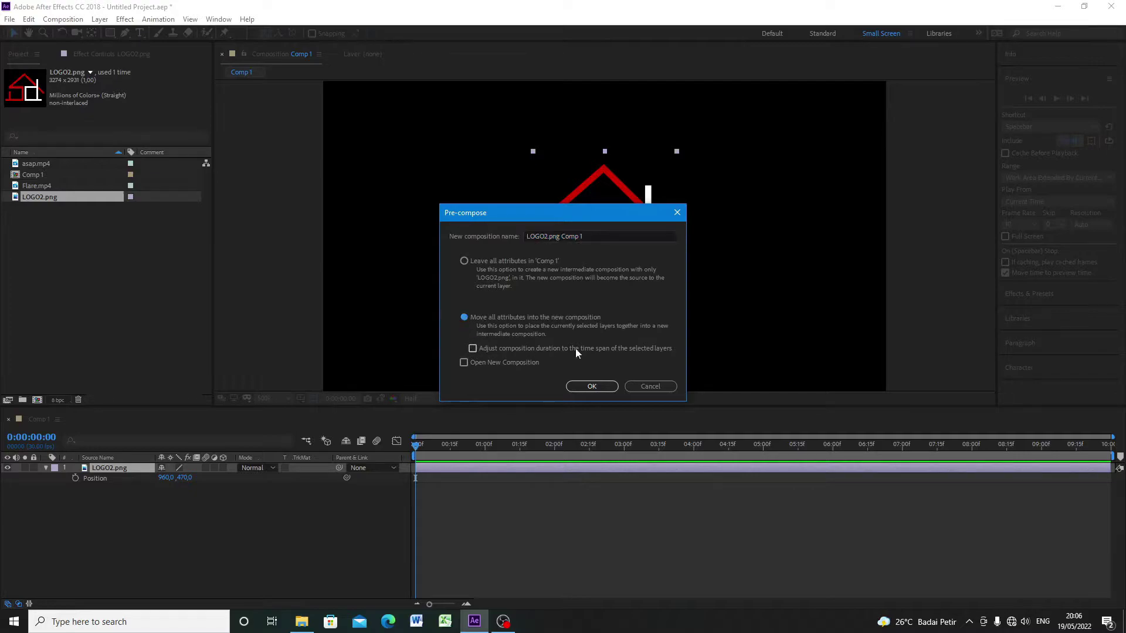
left_click(544, 236)
left_click_drag(546, 237, 638, 246)
key("Delete")
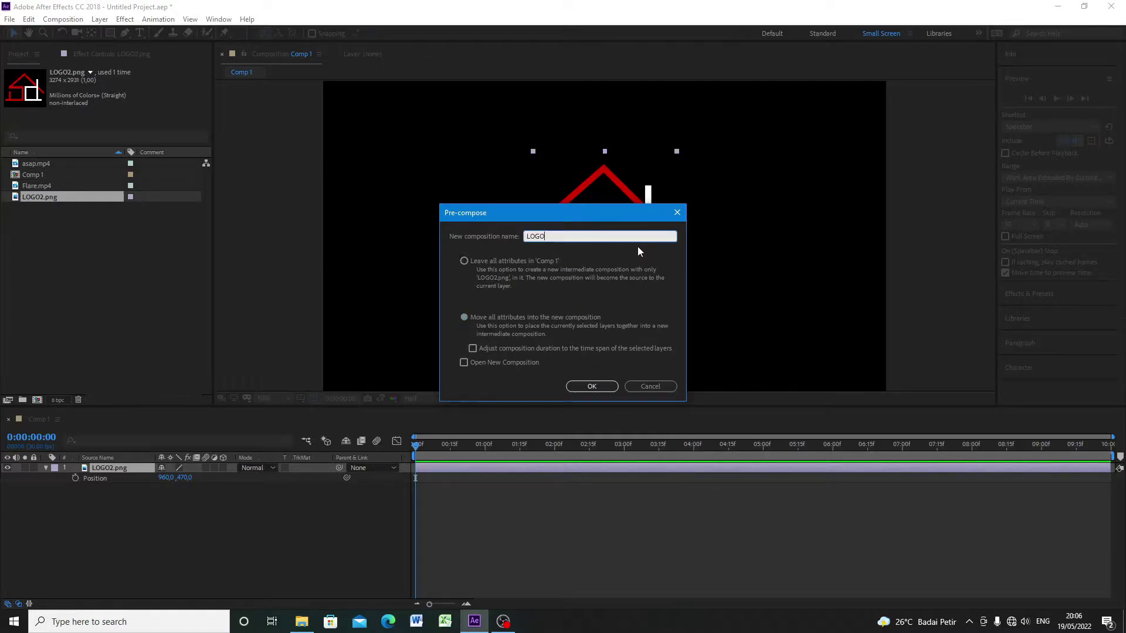
left_click(606, 385)
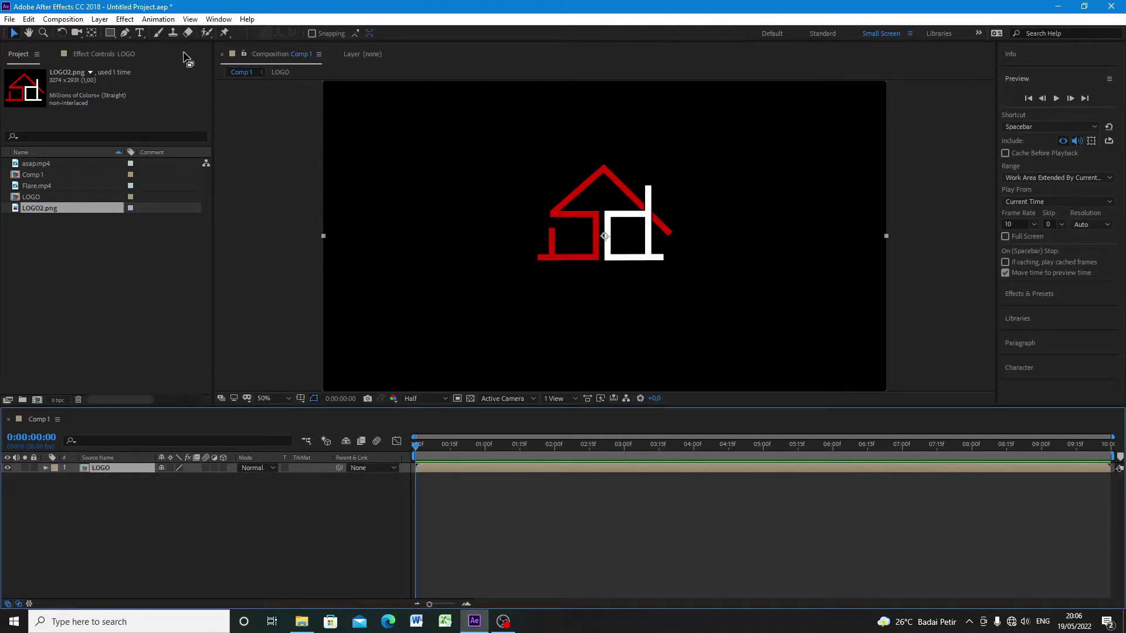
Auto-trace the LOGO layer to generate masks along the outlines of the logo.
left_click(99, 18)
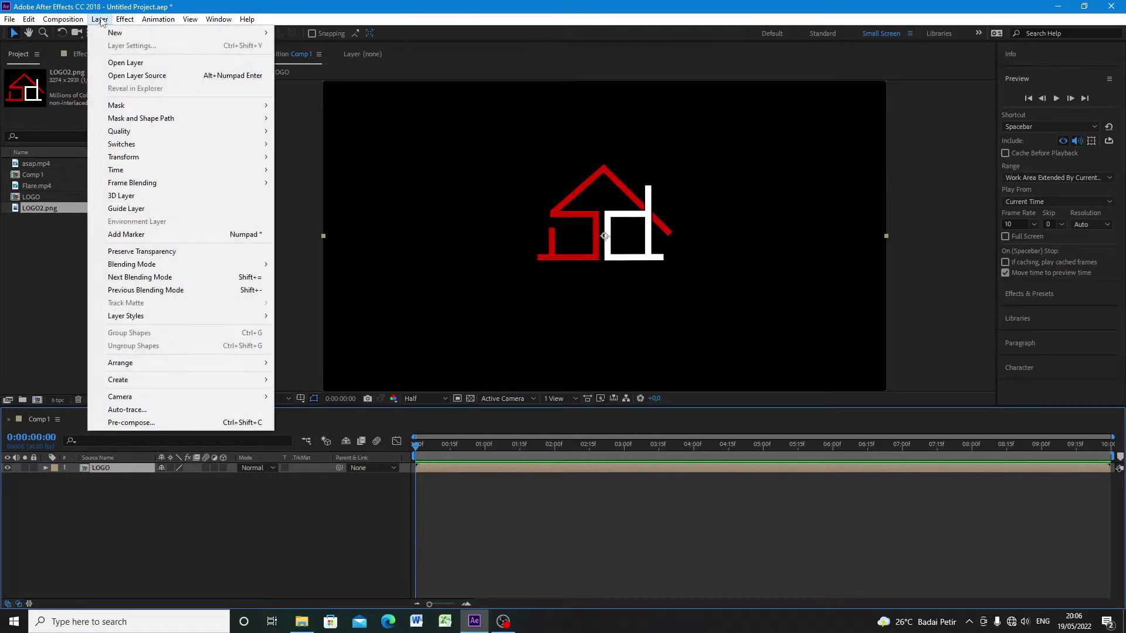
left_click(132, 410)
left_click(594, 402)
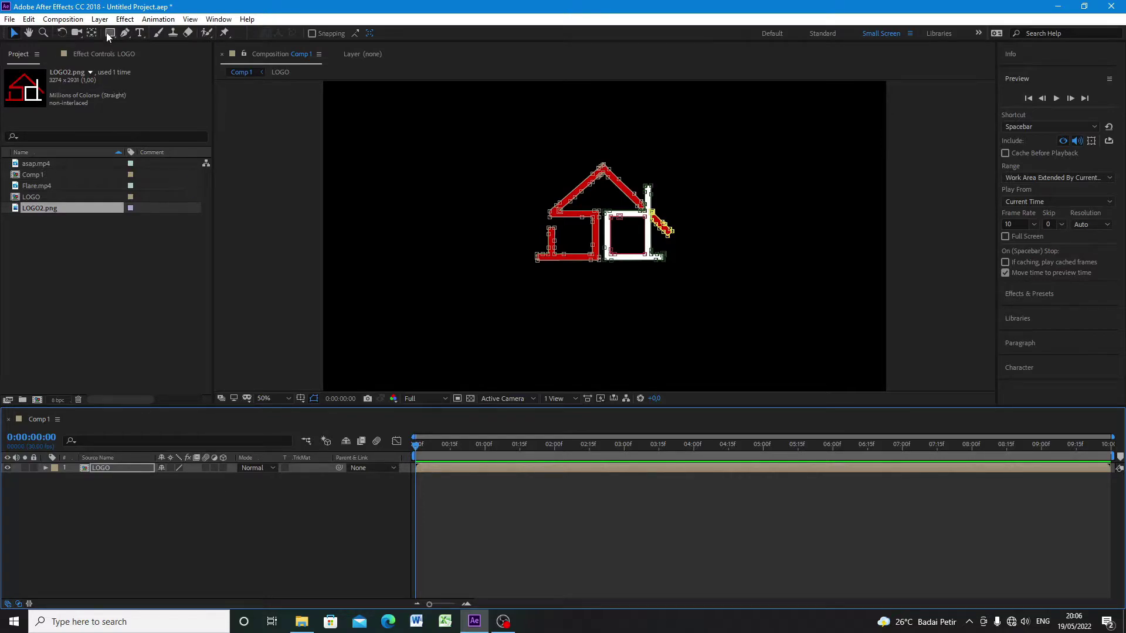
Apply the Saber effect to the LOGO layer.
left_click(125, 18)
mouse_move(151, 360)
left_click(305, 359)
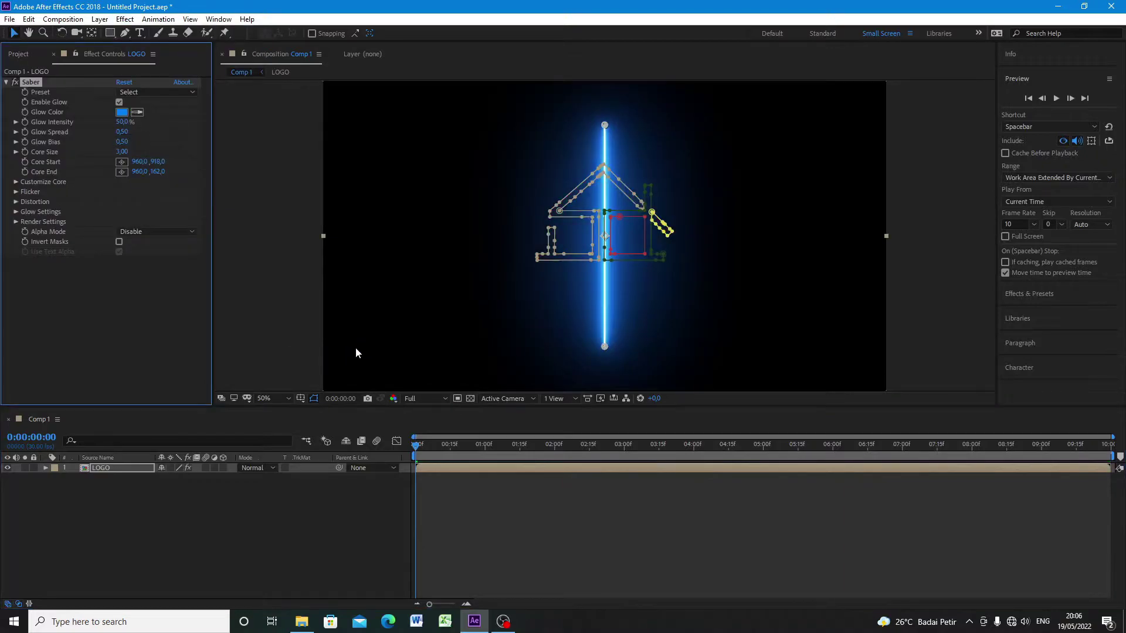
Choose the Electric preset for the Saber effect and change its glow color to white.
left_click(156, 92)
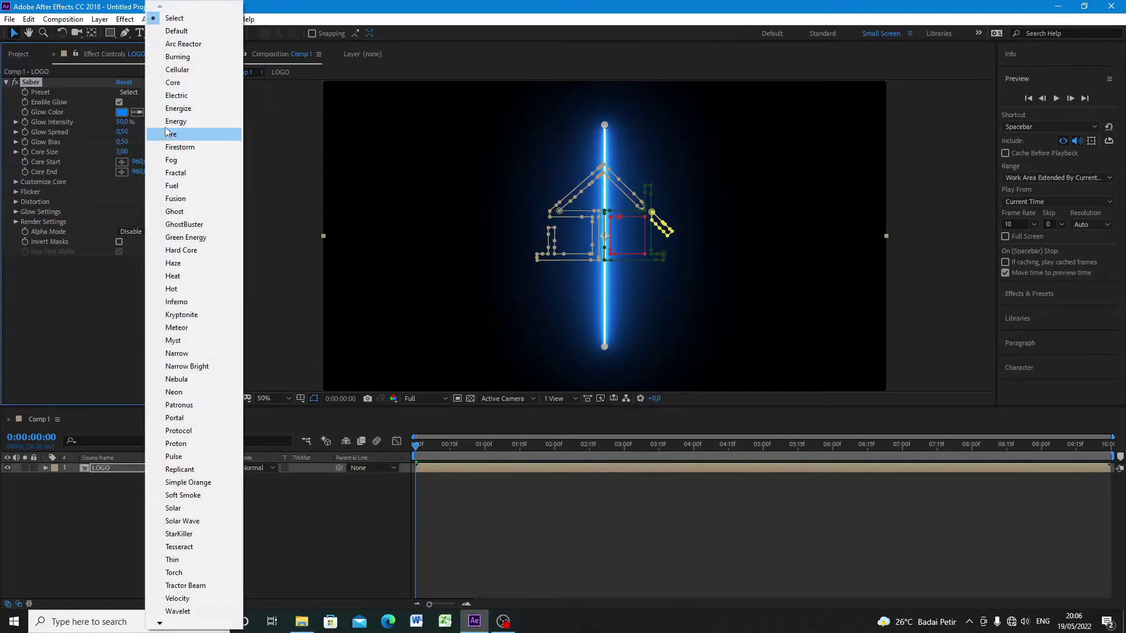
left_click(166, 101)
left_click(121, 113)
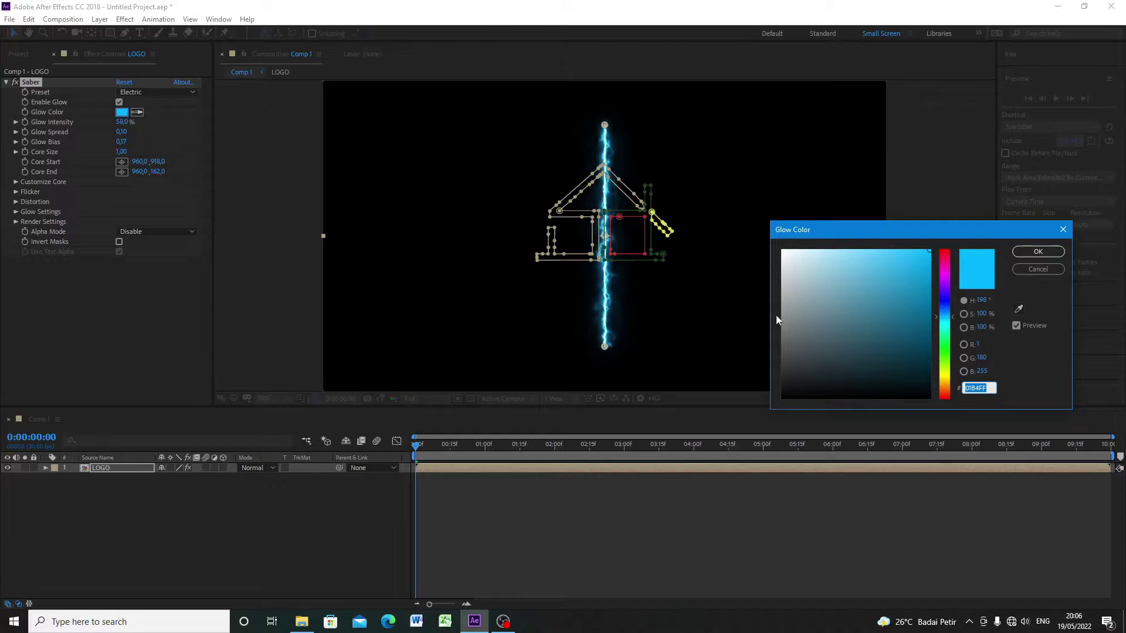
left_click_drag(782, 320, 760, 235)
left_click(1039, 251)
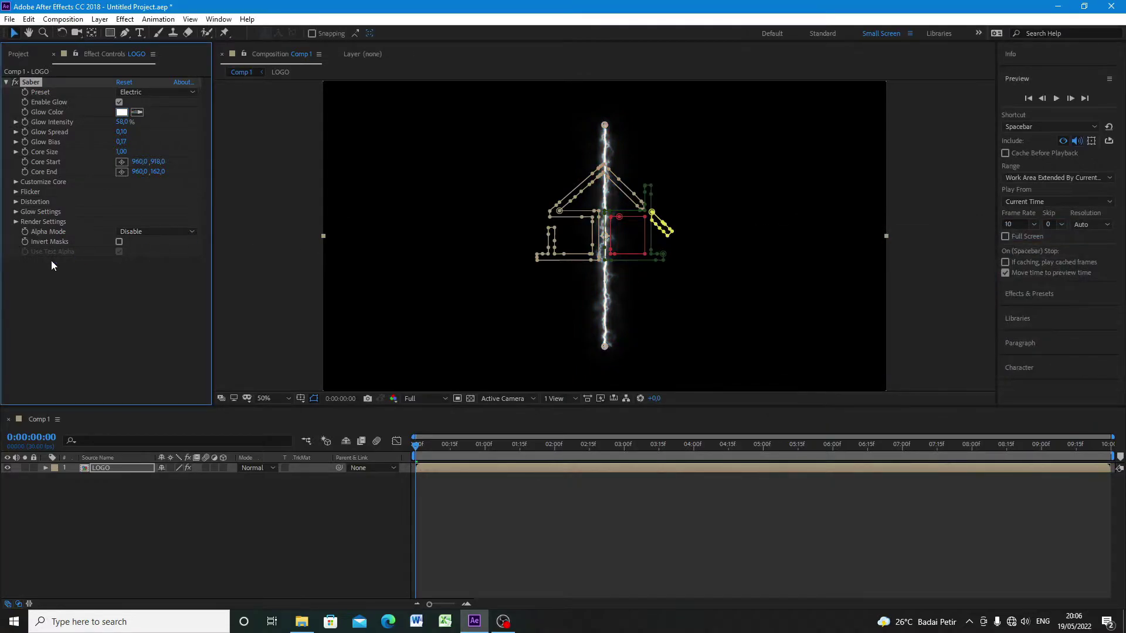
Set the Saber effect's core type to Layer Masks so the glow follows the traced outlines.
left_click(15, 182)
left_click(154, 192)
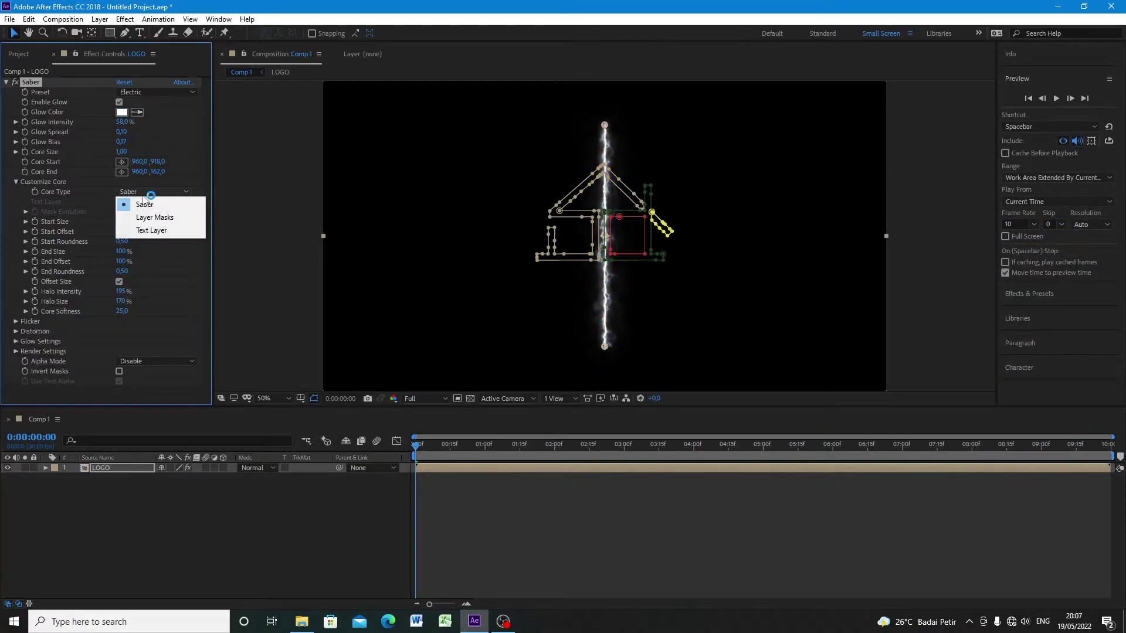
left_click(153, 218)
Try the Energize, Energy, Cellular and Core presets of the Saber effect on the logo outlines.
left_click(161, 93)
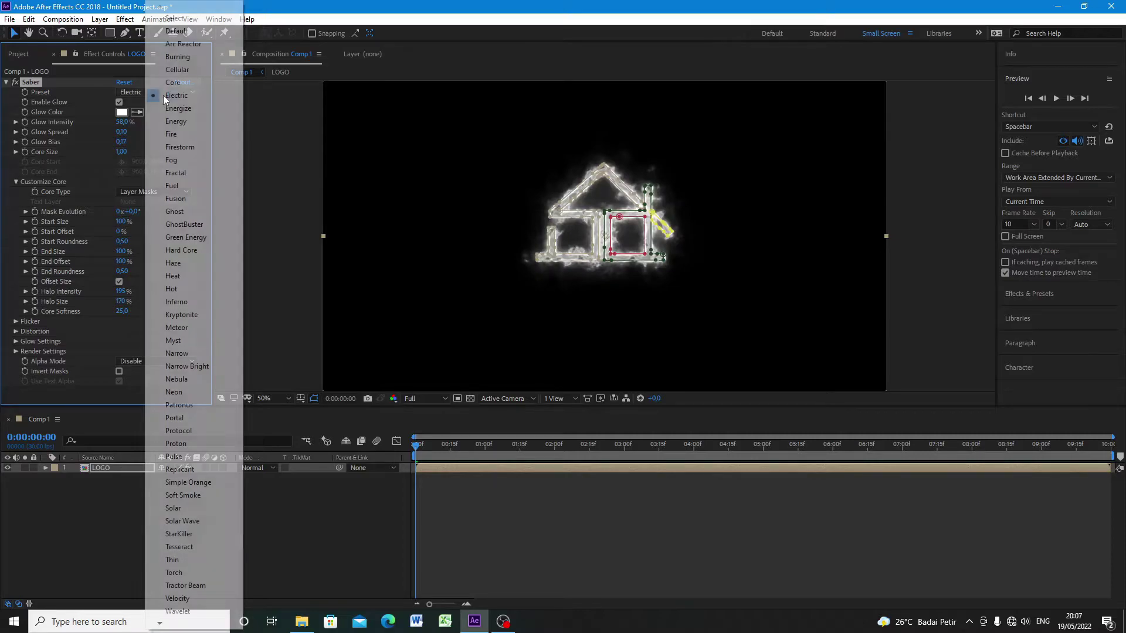
left_click(170, 111)
left_click(155, 92)
left_click(174, 122)
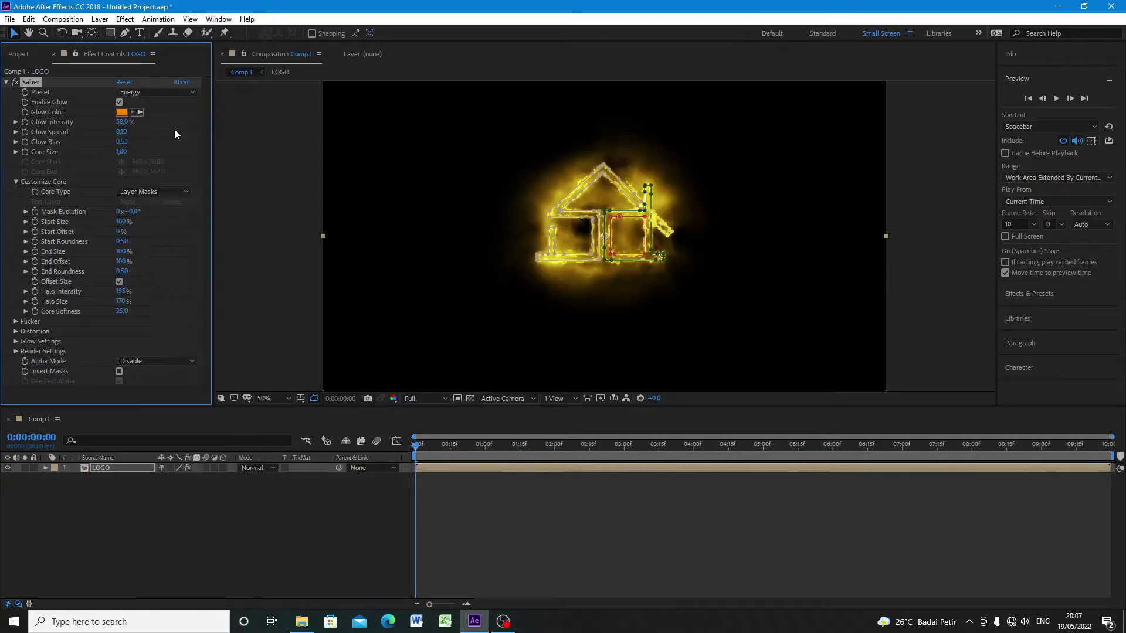
left_click(170, 92)
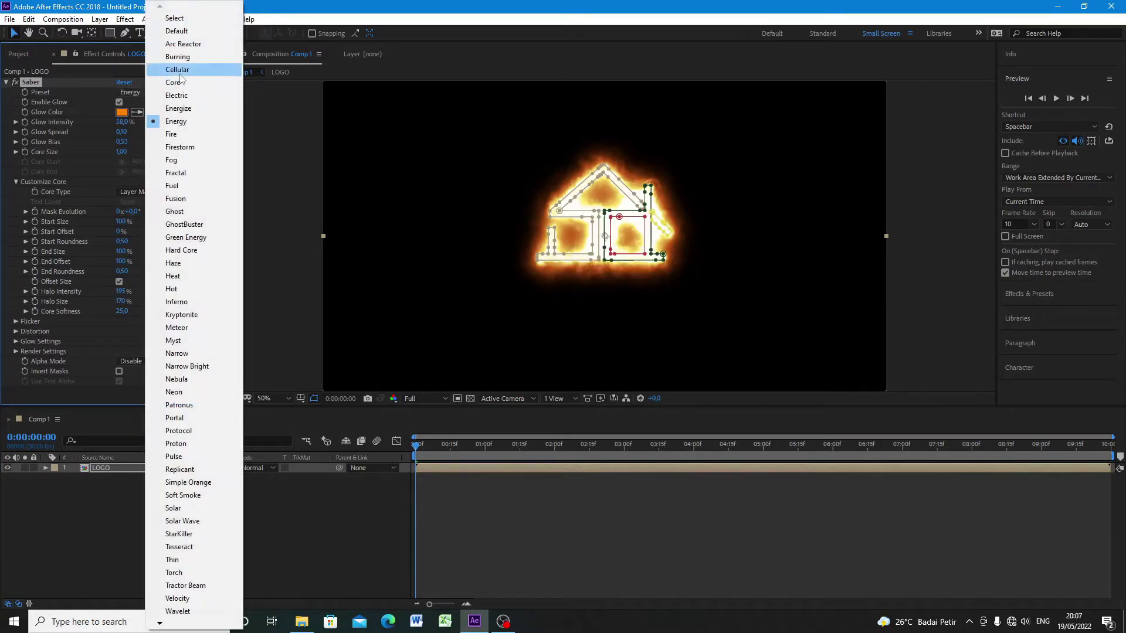
left_click(170, 70)
left_click(164, 92)
left_click(173, 100)
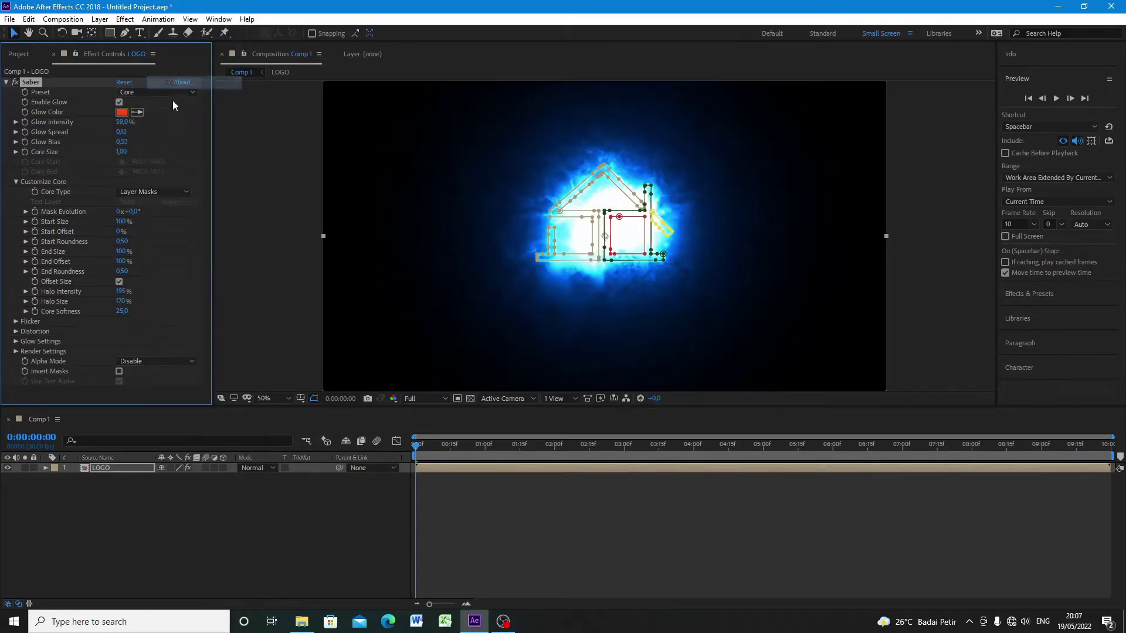
Switch the Saber effect back to the Electric preset and set its glow color to white (FFFFFF).
left_click(166, 93)
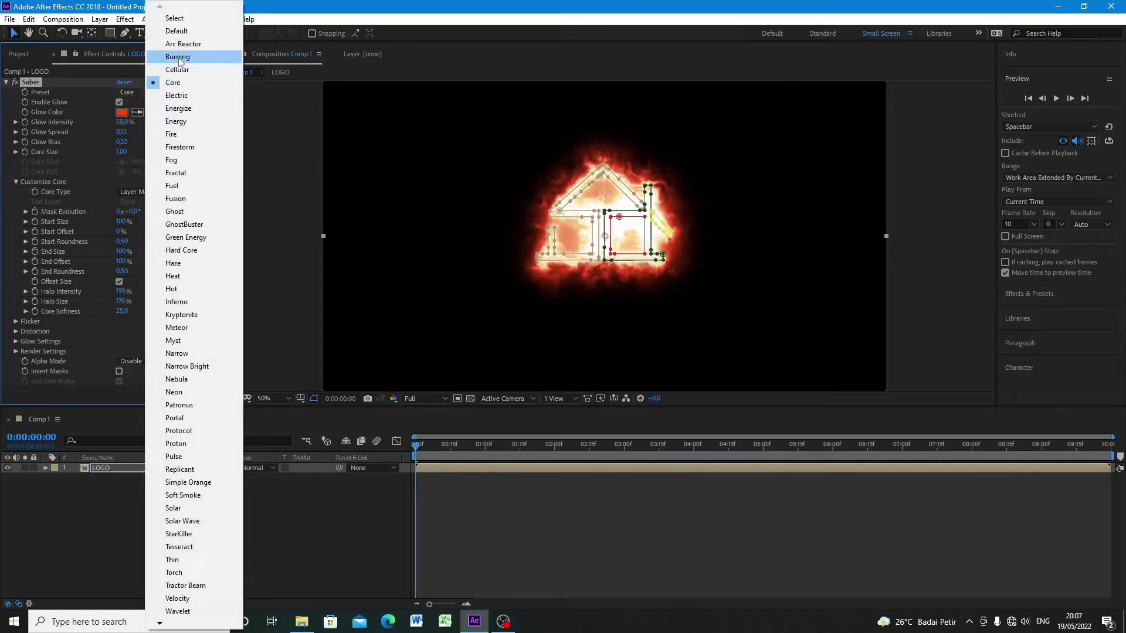
left_click(176, 97)
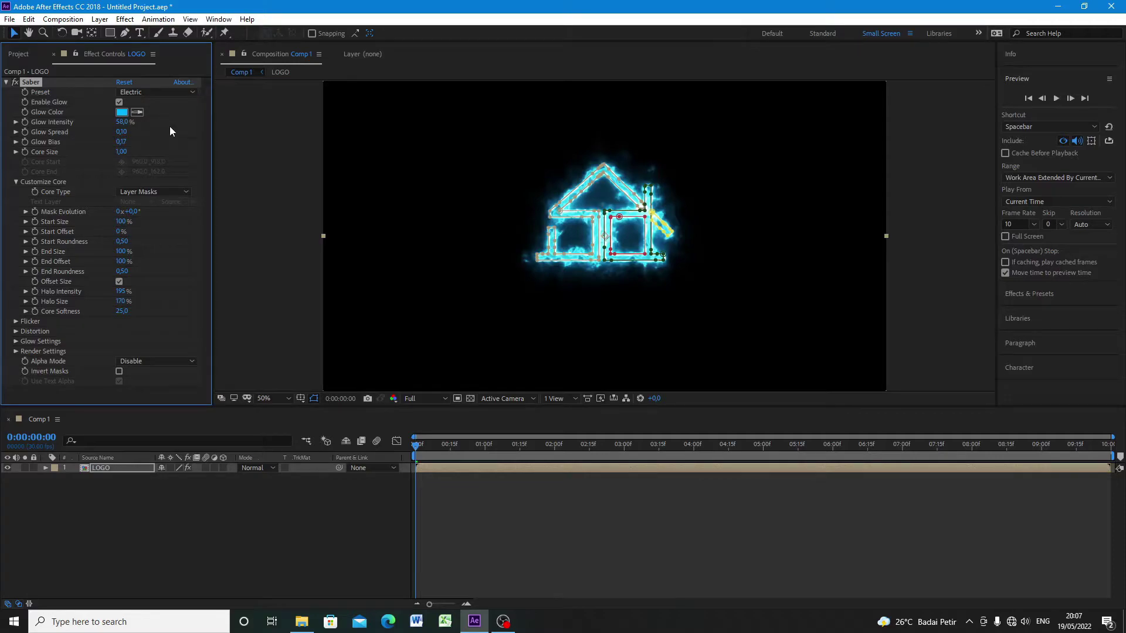
left_click(121, 112)
left_click_drag(783, 251, 741, 246)
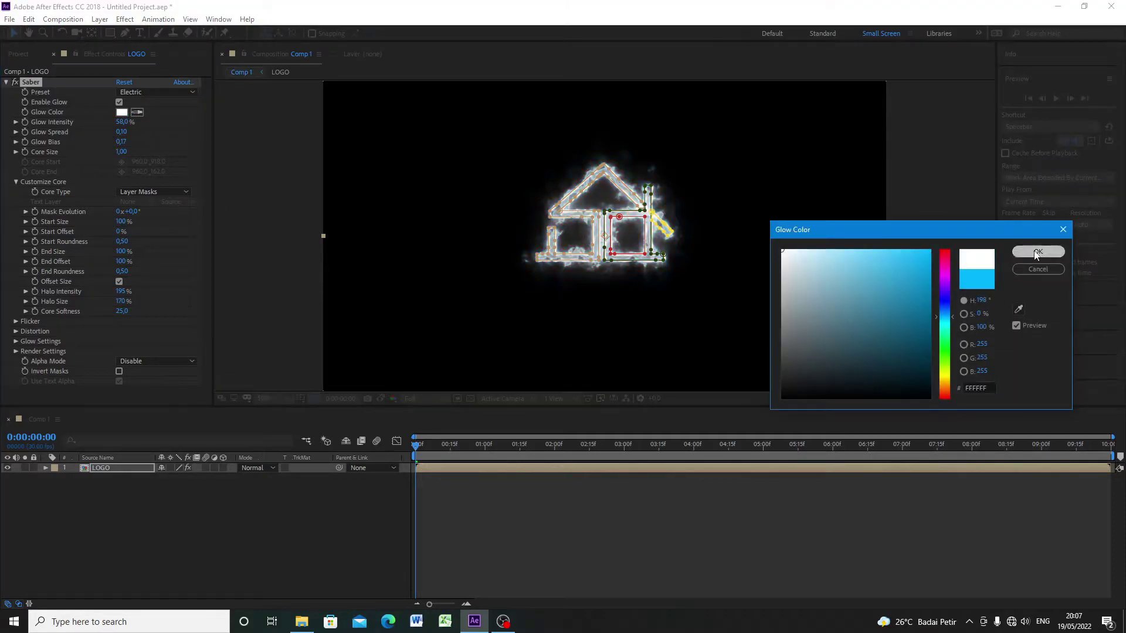
left_click(1052, 252)
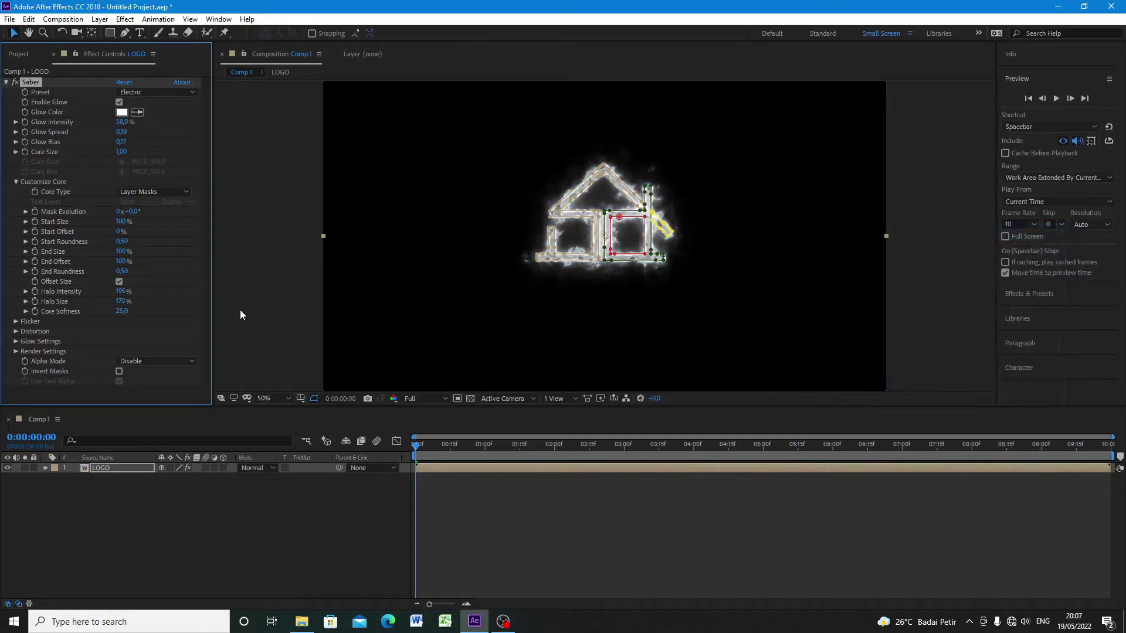
Start keyframing Saber's Start Size at the beginning of the composition with a value of 0%.
left_click(35, 222)
left_click_drag(120, 222, 2, 235)
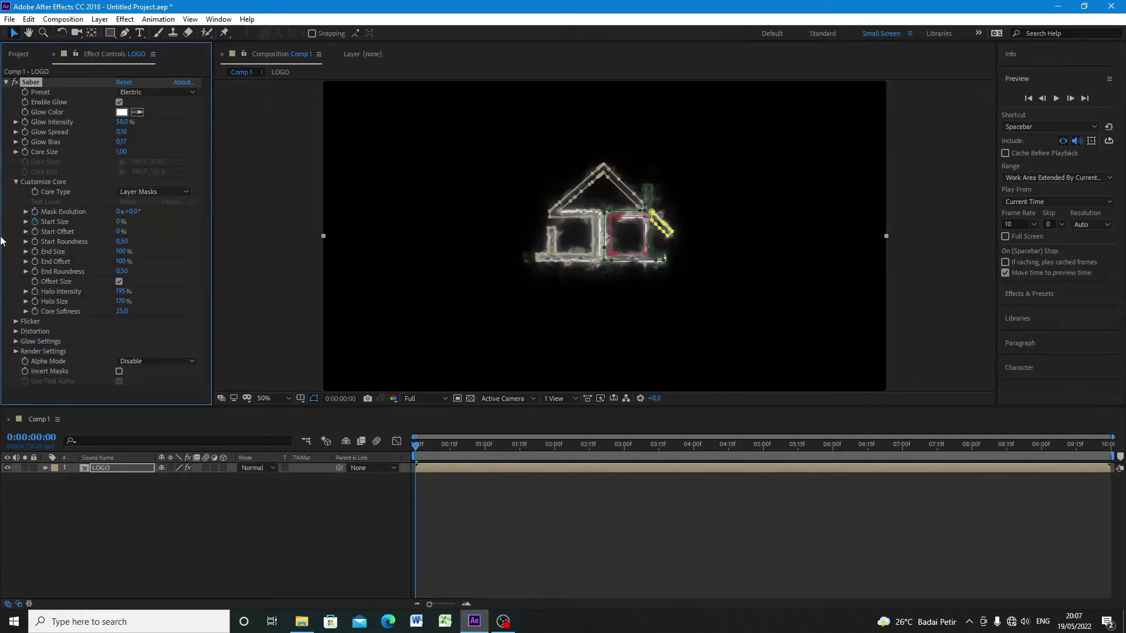
left_click(234, 549)
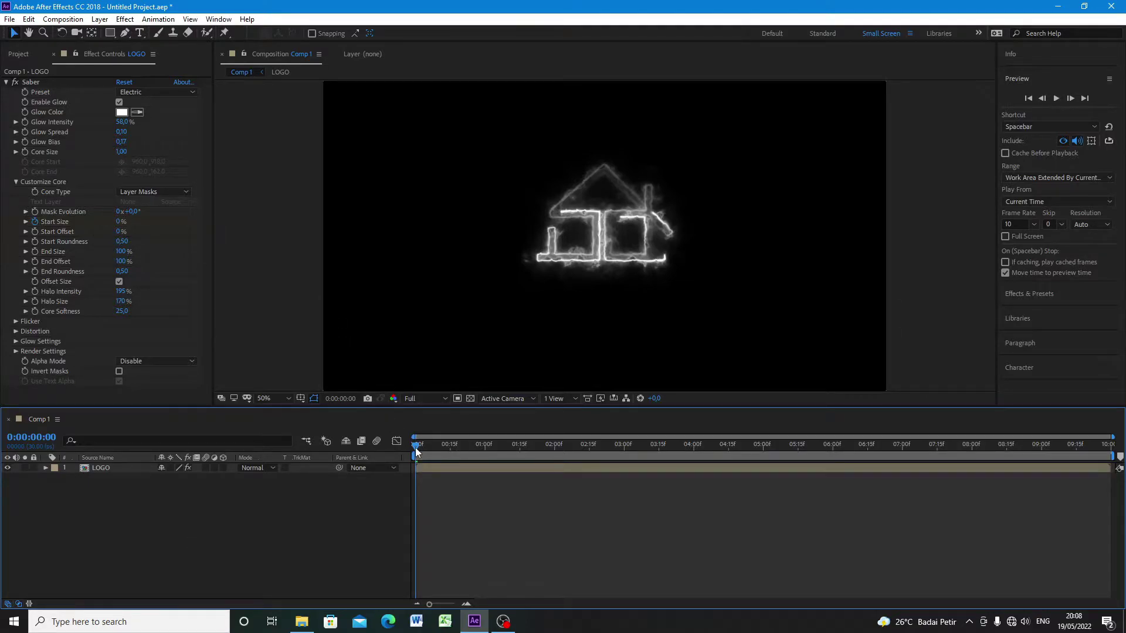
Keyframe Saber's Start Size at 100% at 0:00:01:00 and reveal the LOGO layer's keyframes in the timeline.
left_click_drag(415, 448, 486, 451)
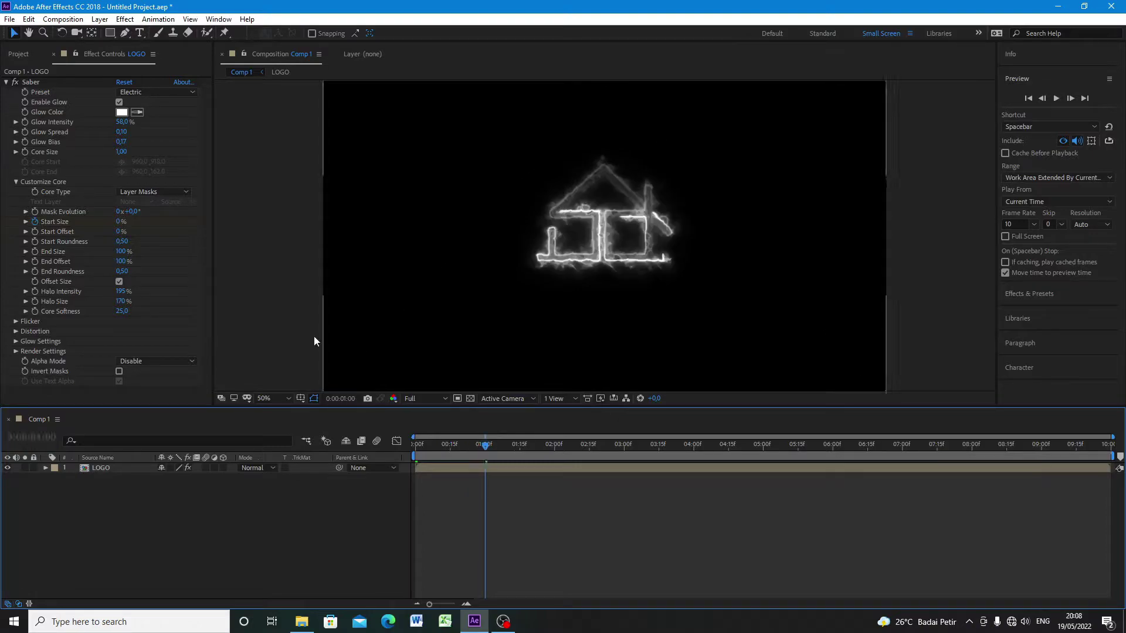
left_click_drag(124, 224, 196, 242)
left_click(121, 223)
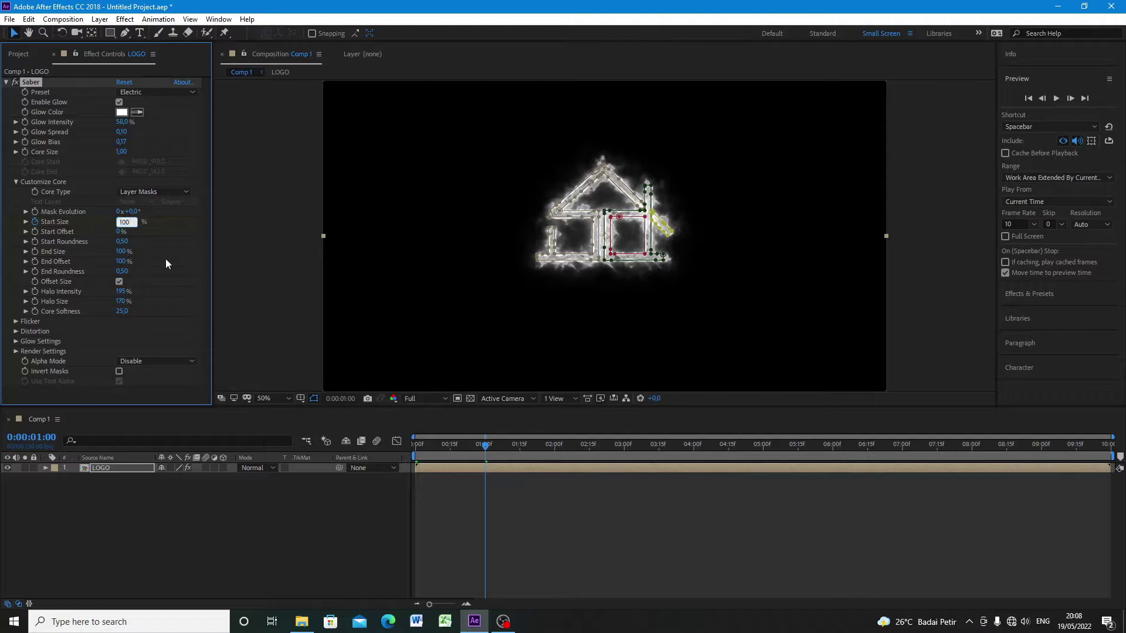
left_click(226, 548)
key("u")
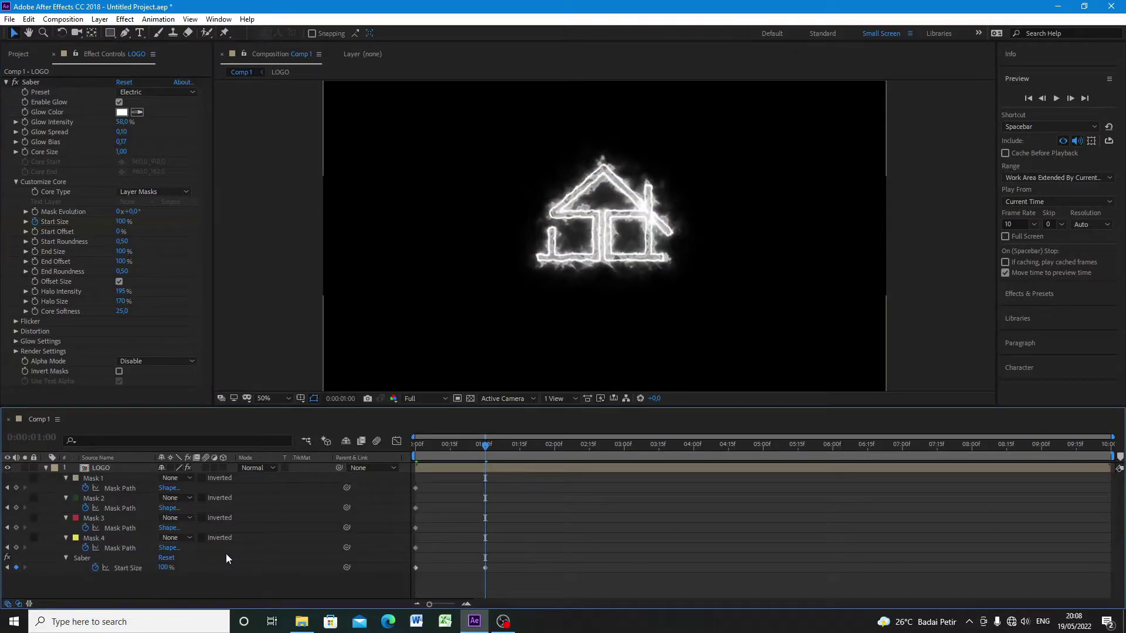
Keyframe Saber's Start Size at 100% at 0:00:02:00 and at 0% at 0:00:03:00.
left_click_drag(487, 446, 557, 456)
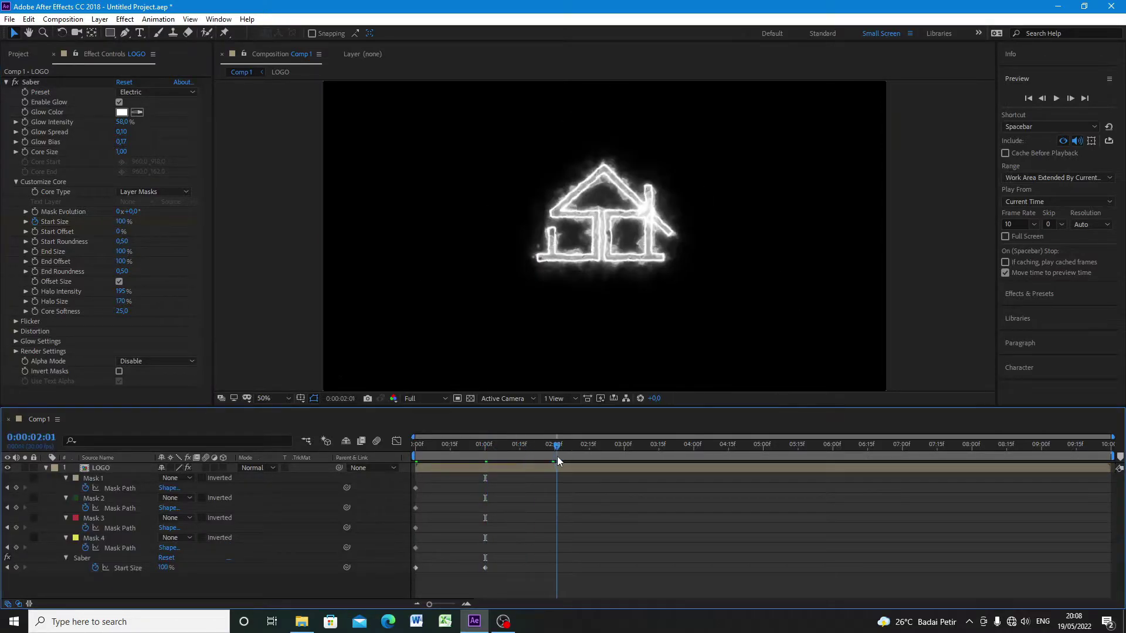
left_click(157, 567)
key("Return")
left_click(624, 452)
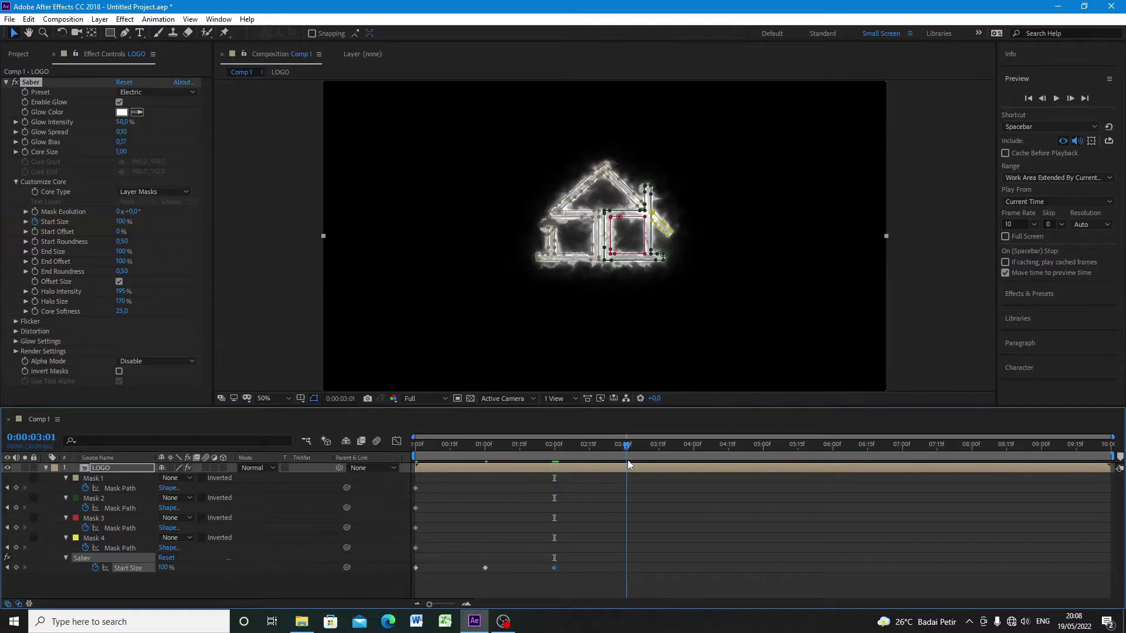
left_click(122, 222)
type("0")
key("Return")
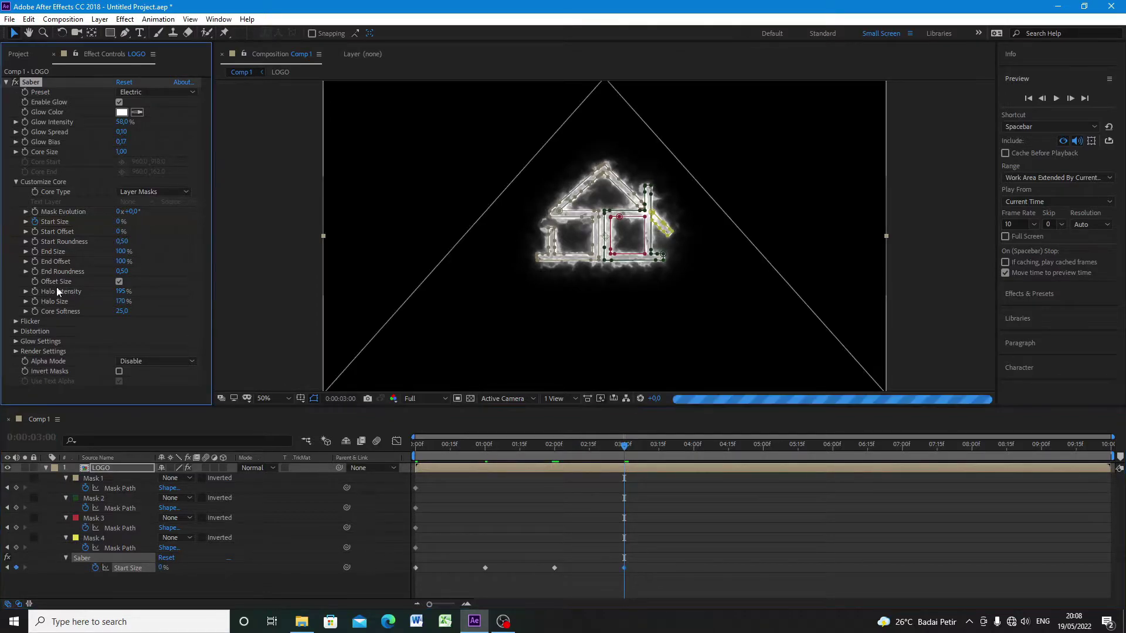
Keyframe Saber's Start Offset from 100% at the beginning of the composition to 0% at 0:00:03:00.
left_click_drag(624, 444, 403, 456)
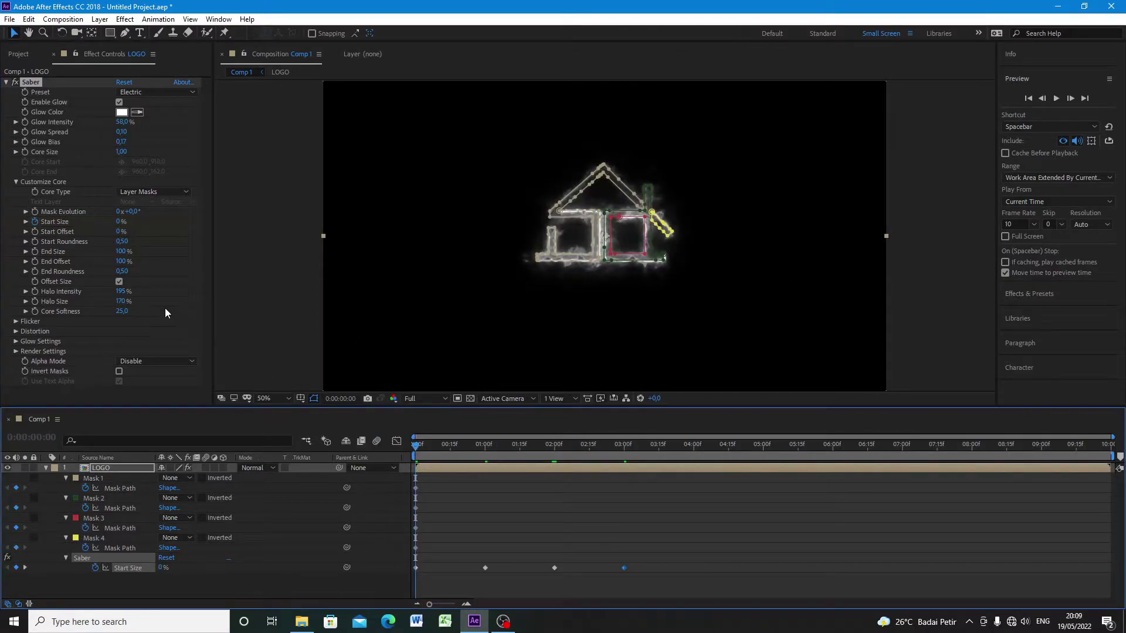
left_click(36, 231)
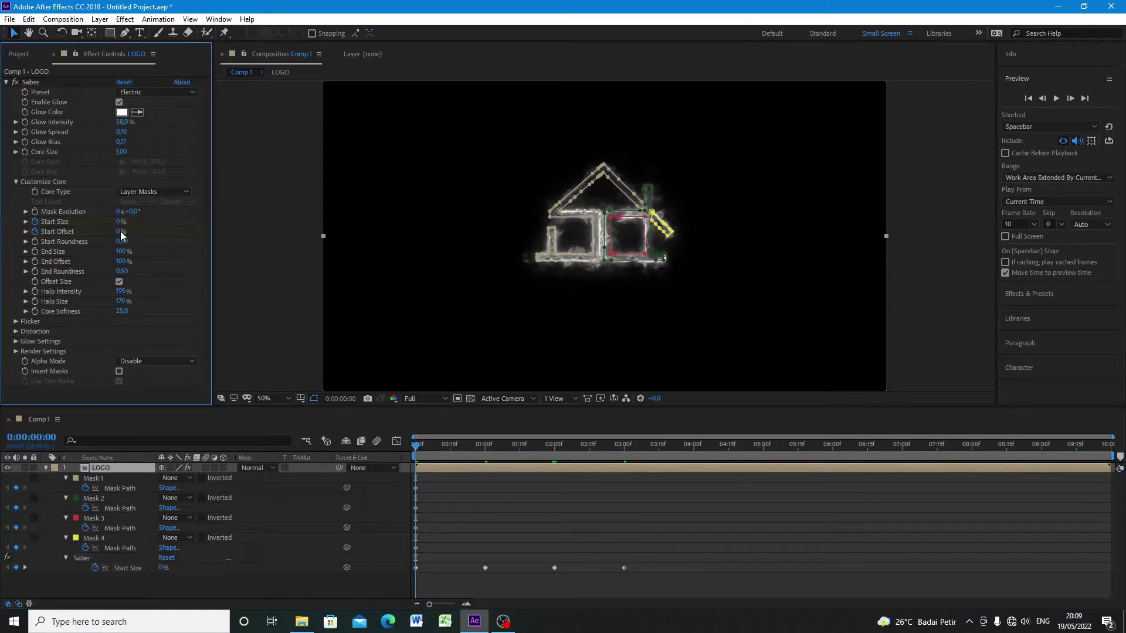
left_click(121, 233)
key("Return")
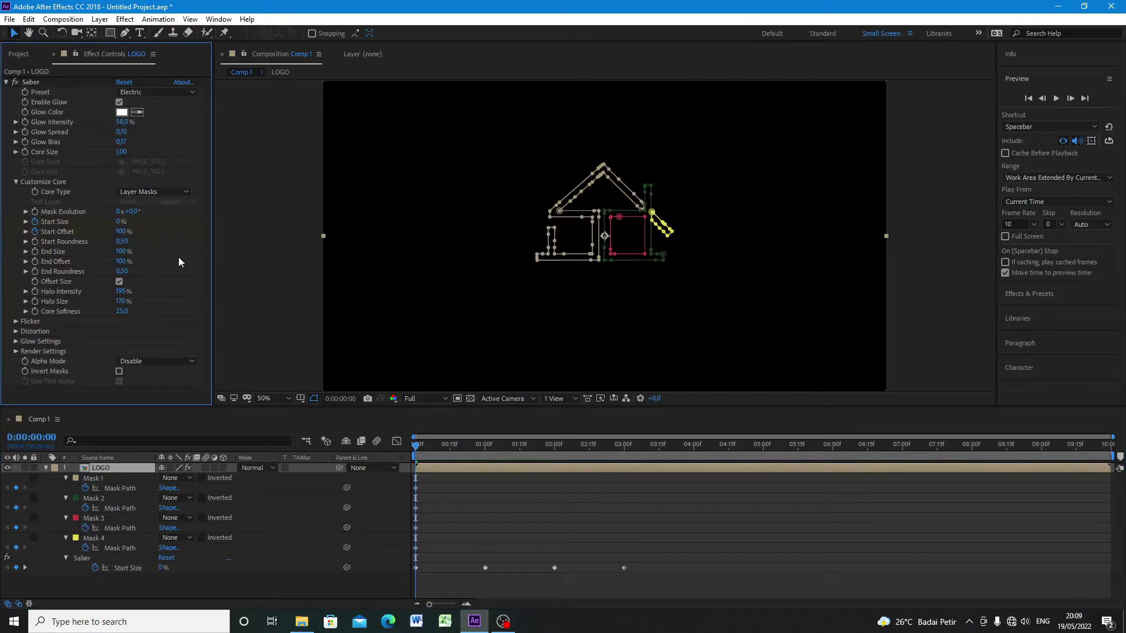
left_click_drag(403, 456, 626, 477)
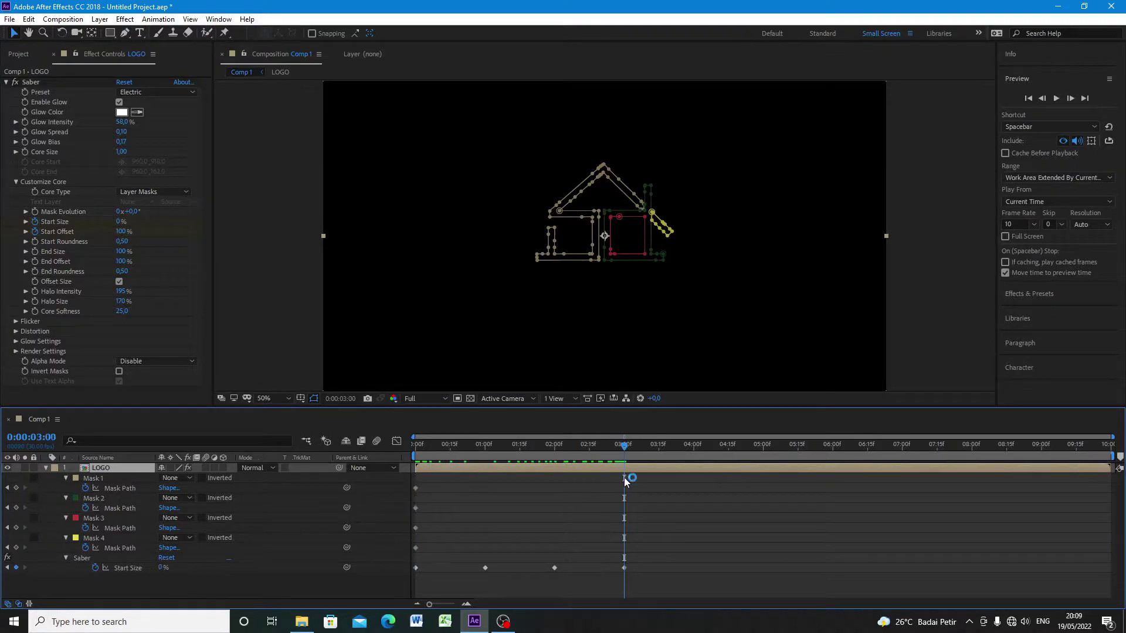
left_click(123, 231)
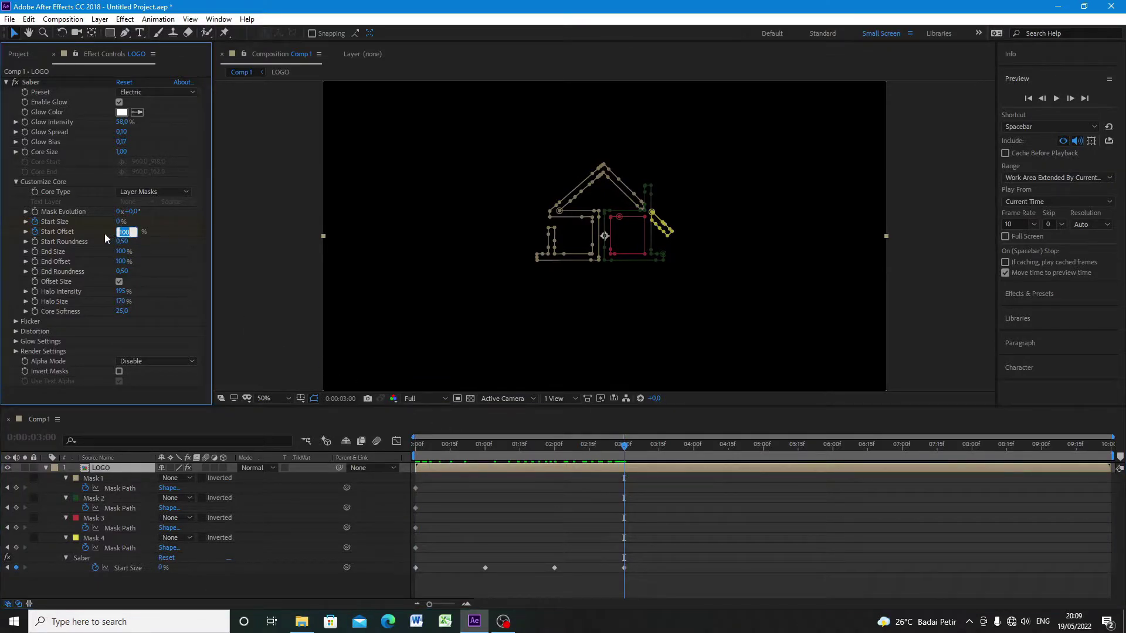
type("0")
key("Return")
Set Saber's End Size to 0% and keyframe it at 0:00:03:00.
left_click(118, 252)
type("0")
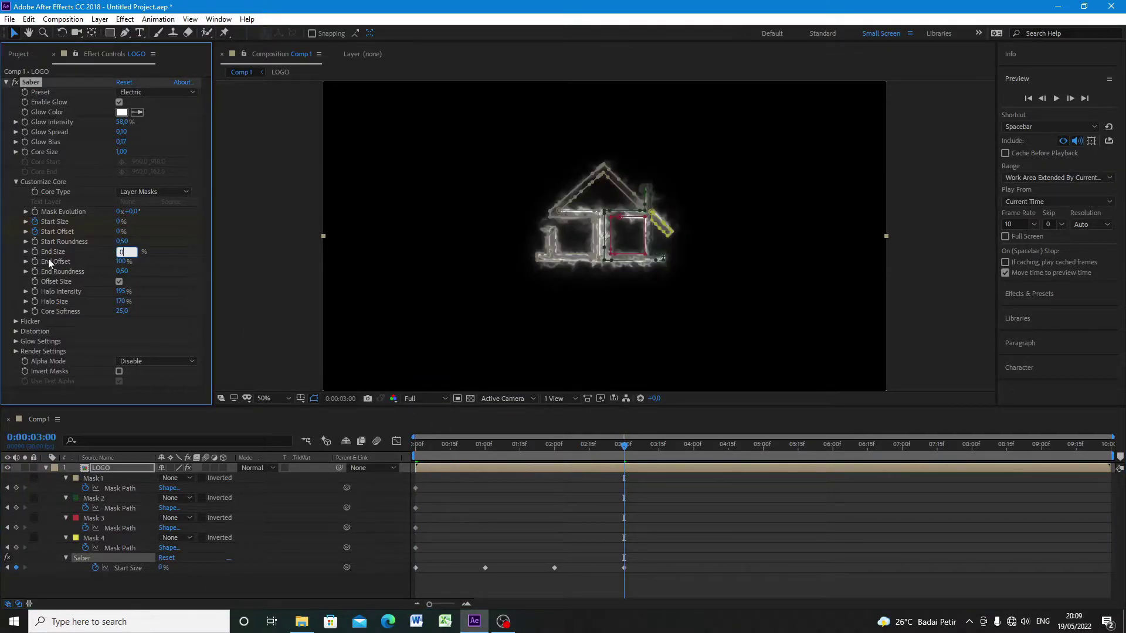
key("Return")
Keyframe Saber's End Offset from 100% at 0:00:00:15 to 0% at 0:00:03:15.
left_click(626, 450)
left_click_drag(627, 449, 449, 450)
left_click(44, 262)
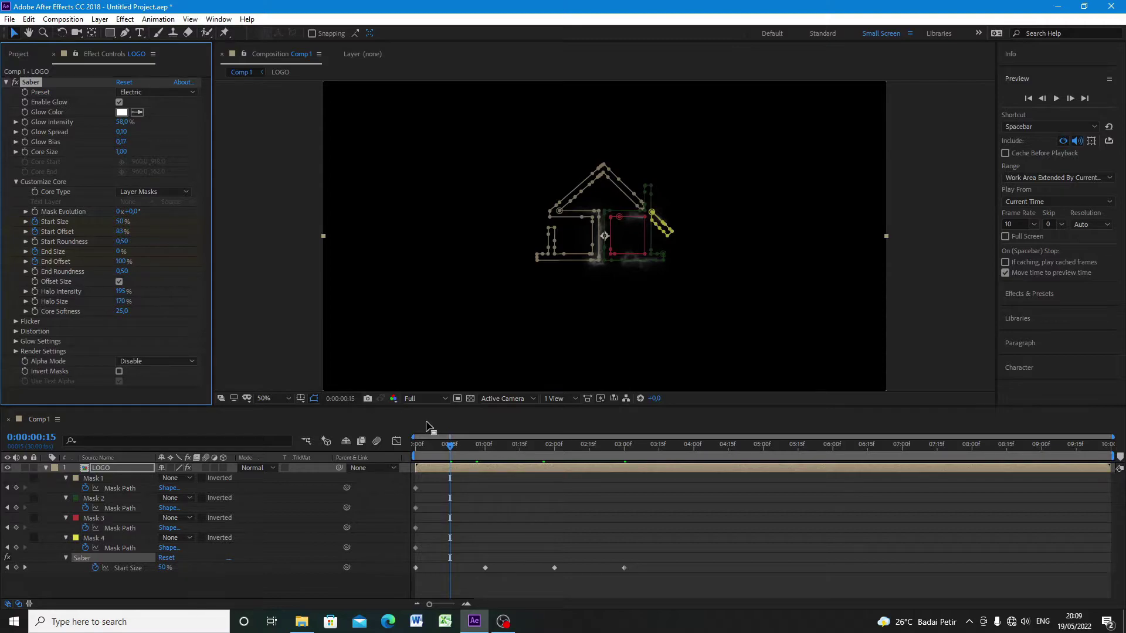
left_click_drag(454, 447, 660, 464)
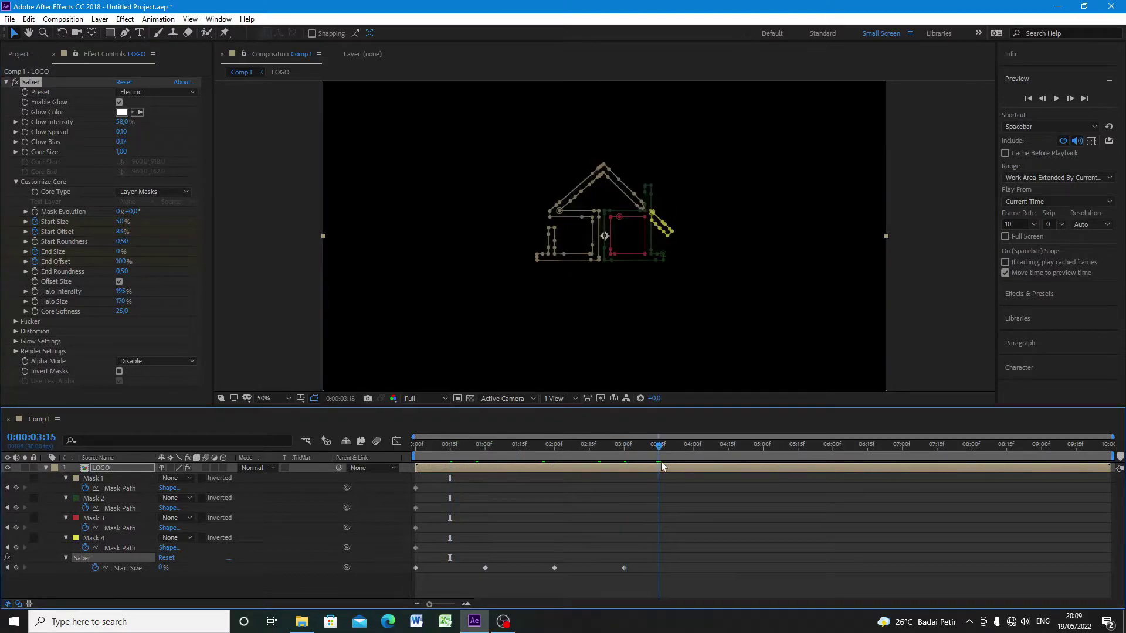
left_click(98, 273)
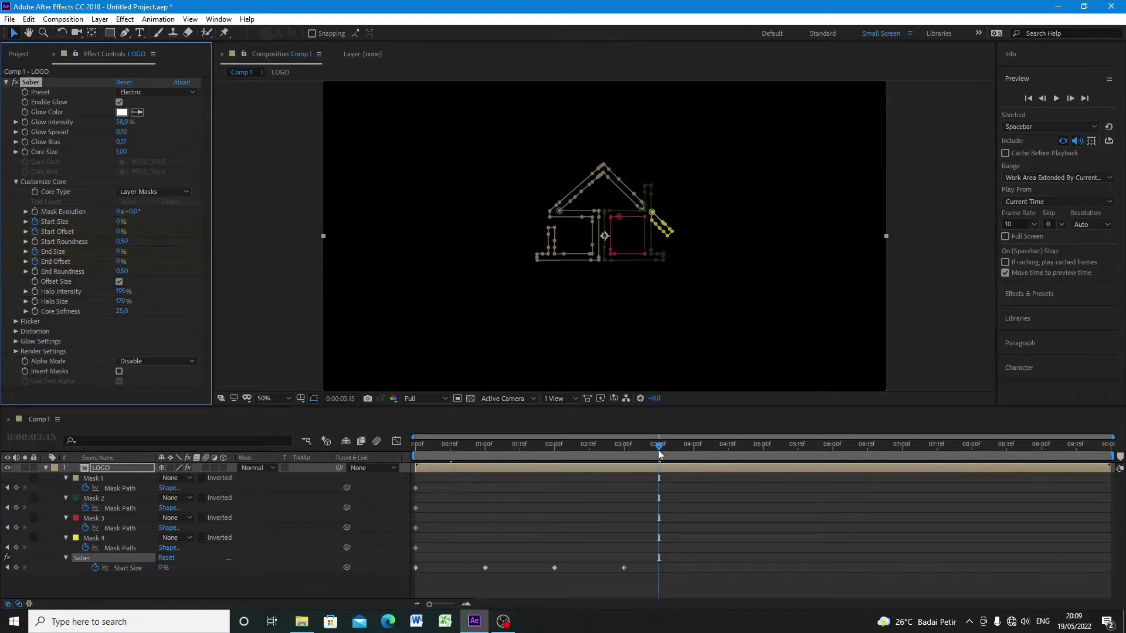
Return to the beginning of the composition and show the LOGO layer's modified Saber properties in the timeline, with the masks collapsed.
left_click_drag(659, 452, 367, 459)
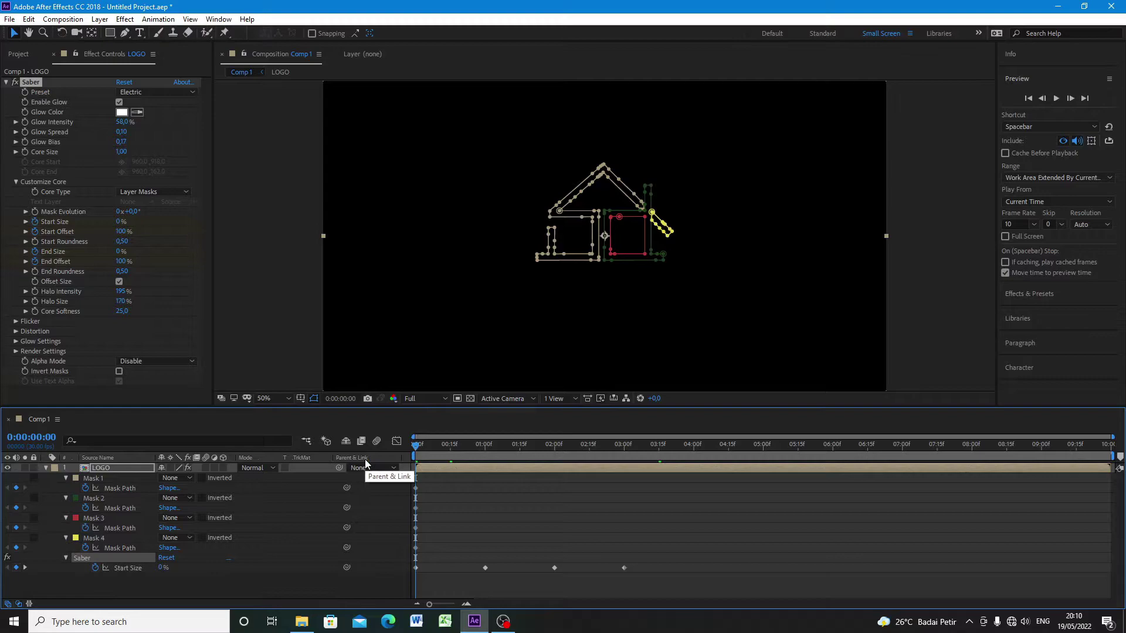
key("u")
key("u")
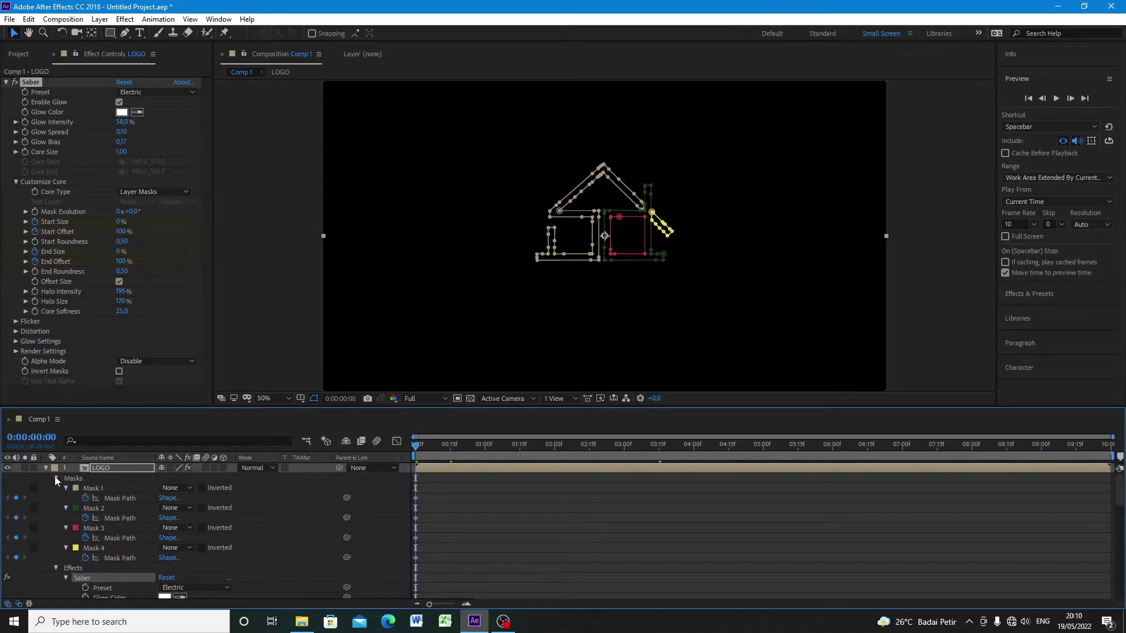
left_click(55, 478)
scroll(263, 520, "down", 3)
scroll(322, 529, "up", 2)
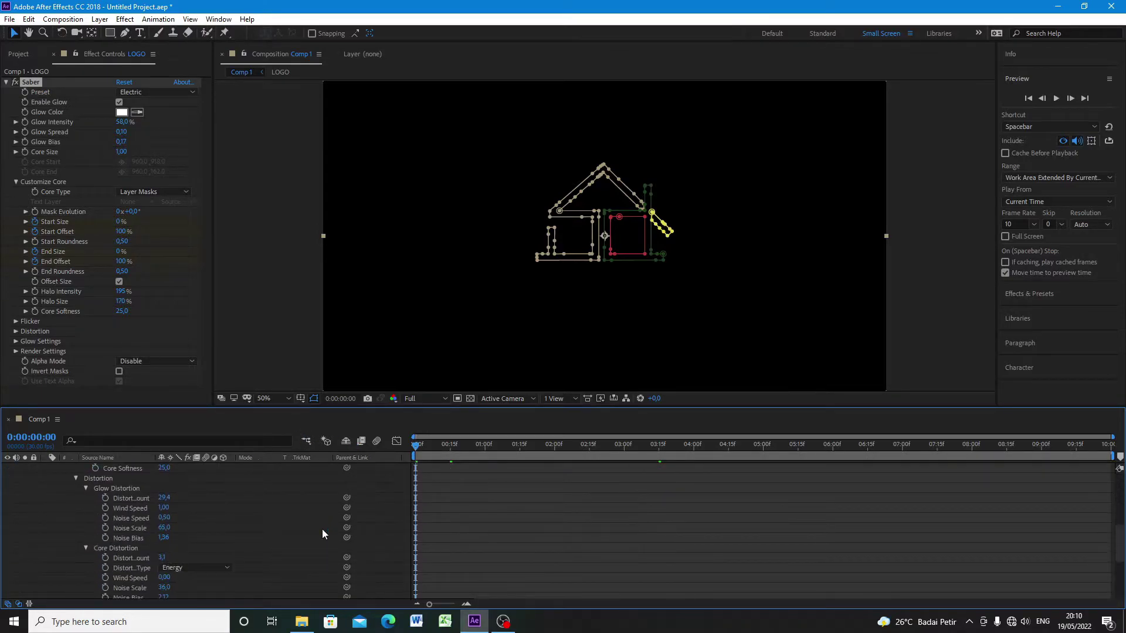
Play back the Saber animation from the beginning, stop it, and return to the first frame.
left_click(1056, 98)
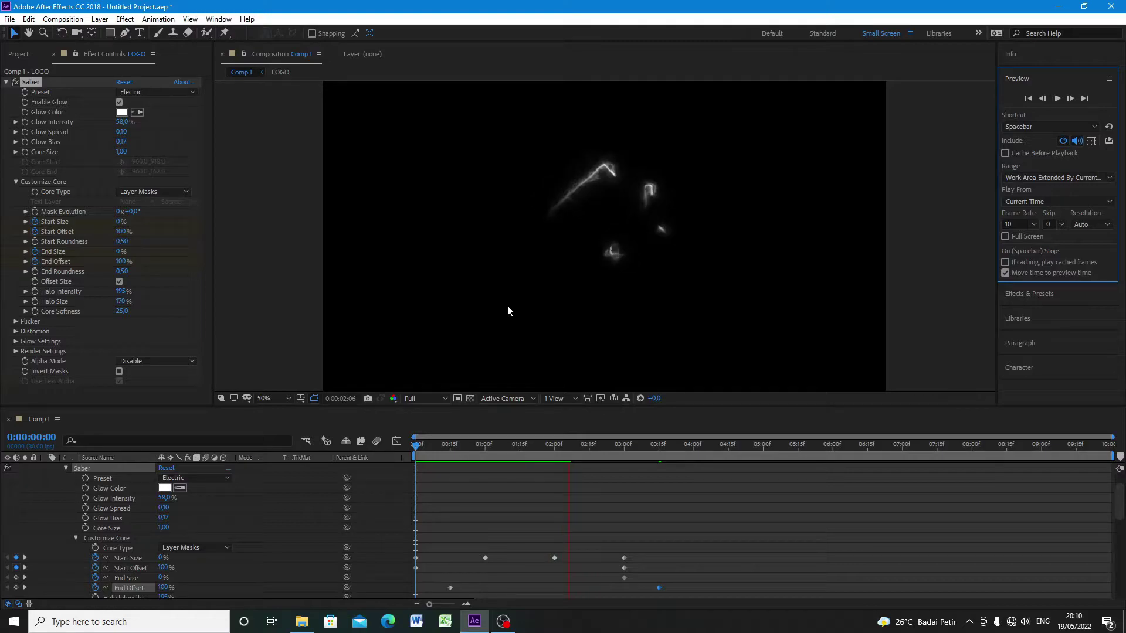
left_click(1057, 99)
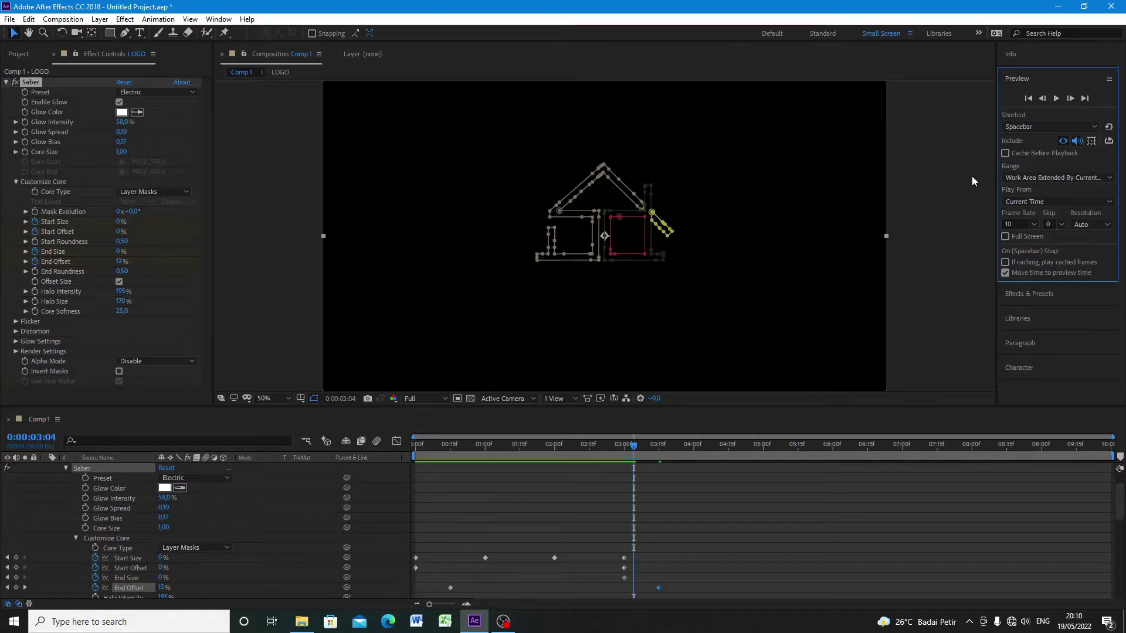
left_click(698, 406)
key("Home")
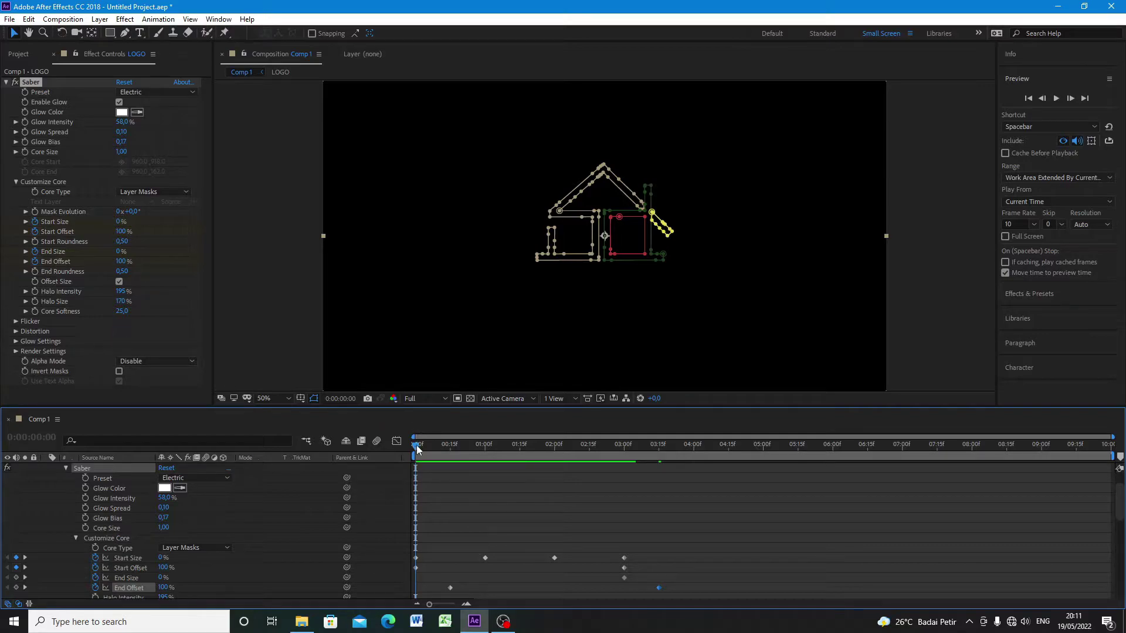
At 0:00:01:15, set Saber's Glow Distortion type to Energy and its distortion amount to 10, with keyframing enabled for both.
left_click_drag(510, 457, 521, 452)
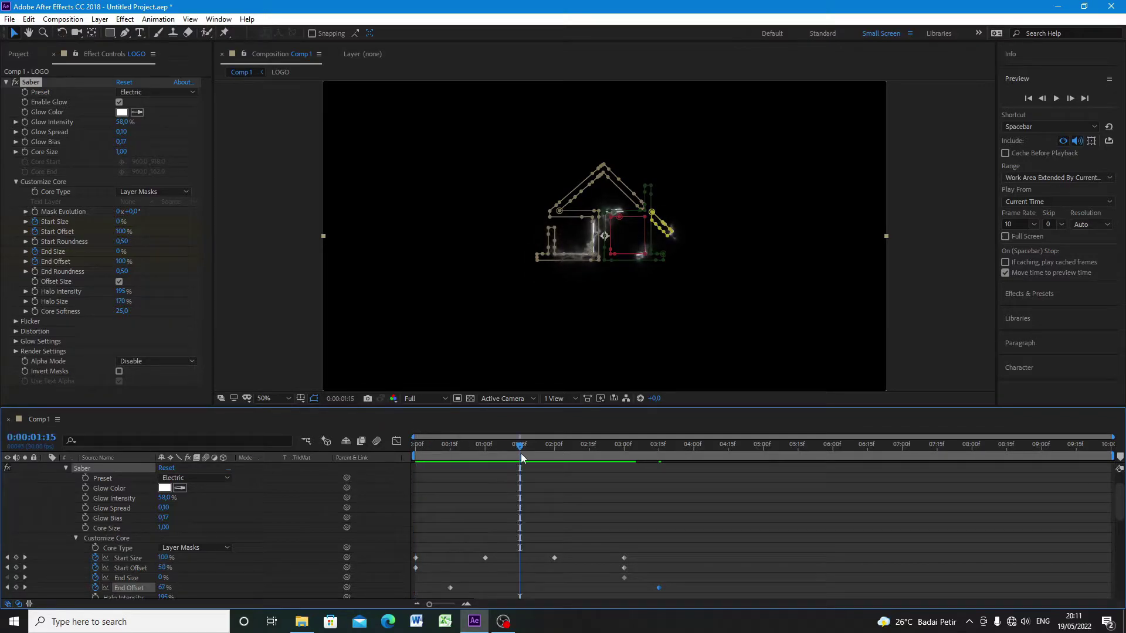
left_click(17, 331)
left_click(26, 340)
scroll(88, 317, "down", 3)
left_click(152, 280)
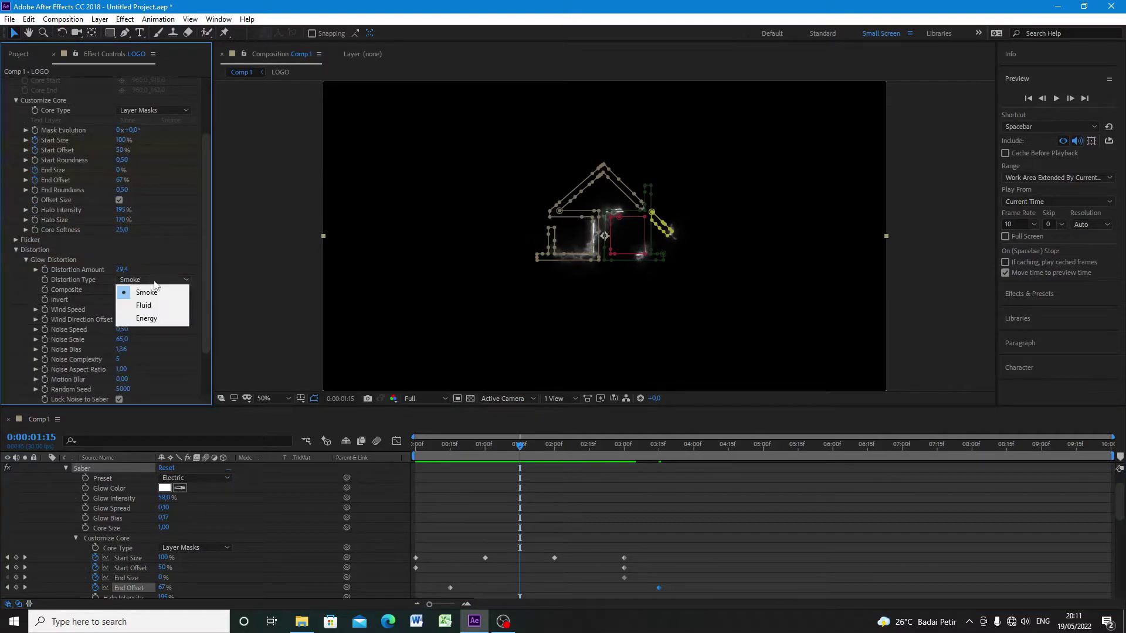
left_click(146, 317)
left_click(122, 269)
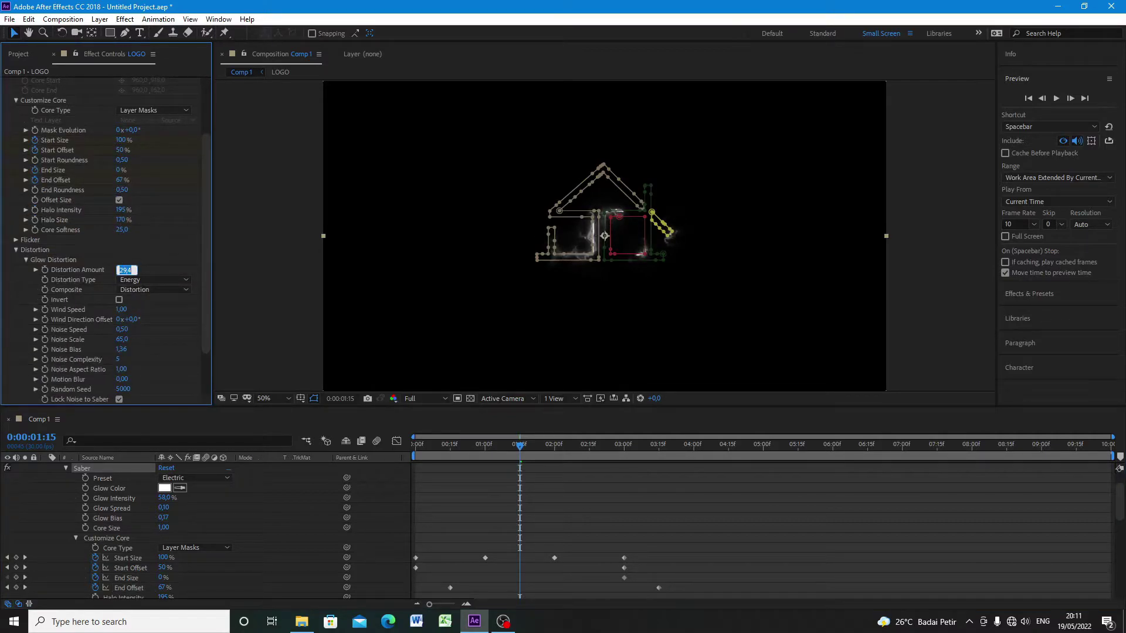
type("10")
key("Return")
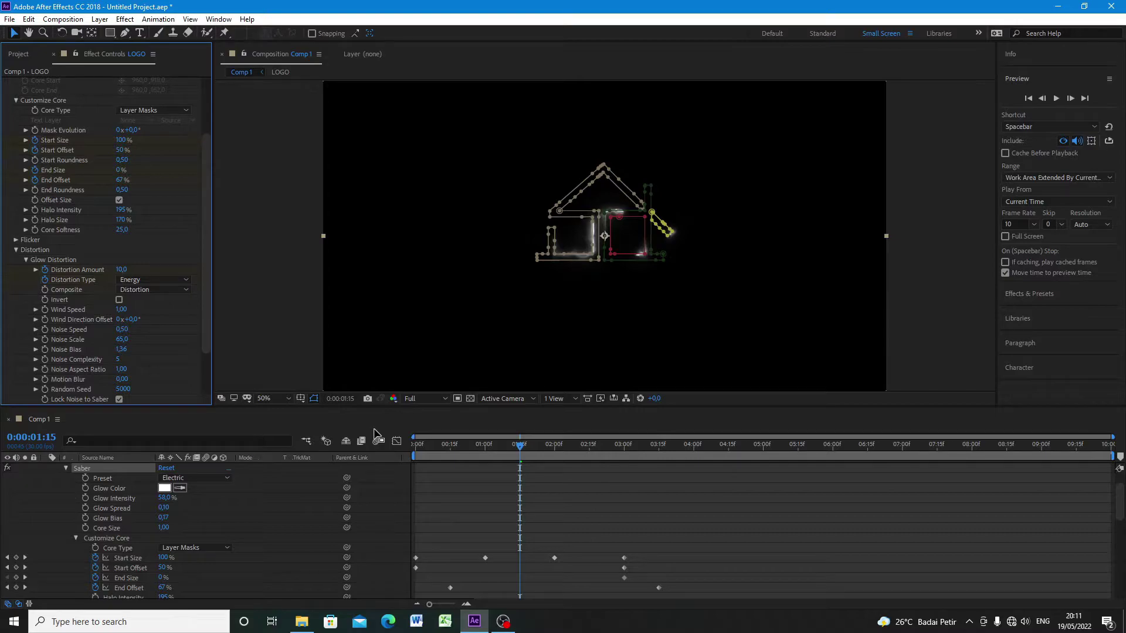
Set Saber's Composite Settings to Transparent and its Alpha Mode to Mask Glow, with keyframing enabled for both.
left_click(17, 250)
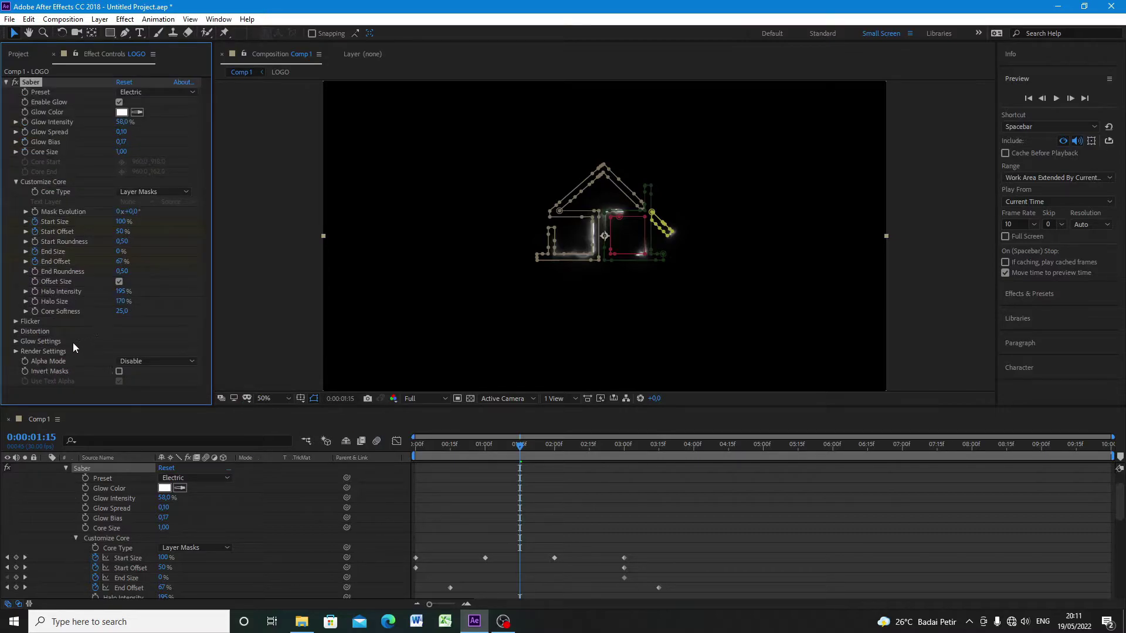
left_click(16, 351)
scroll(110, 336, "down", 3)
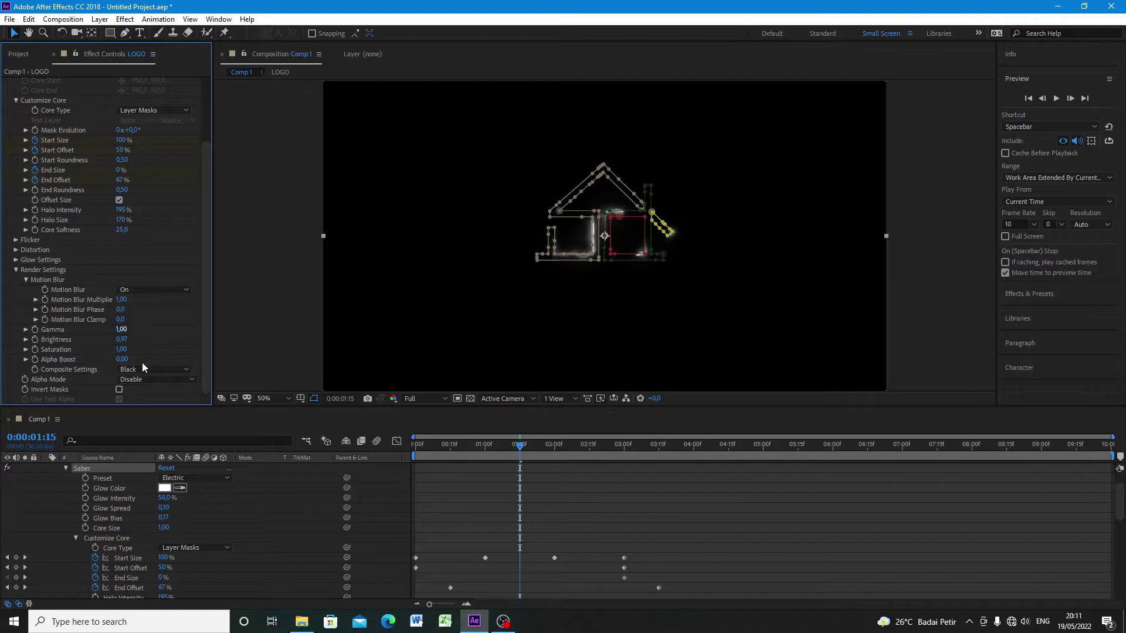
left_click(153, 370)
left_click(147, 382)
left_click(156, 380)
left_click(173, 418)
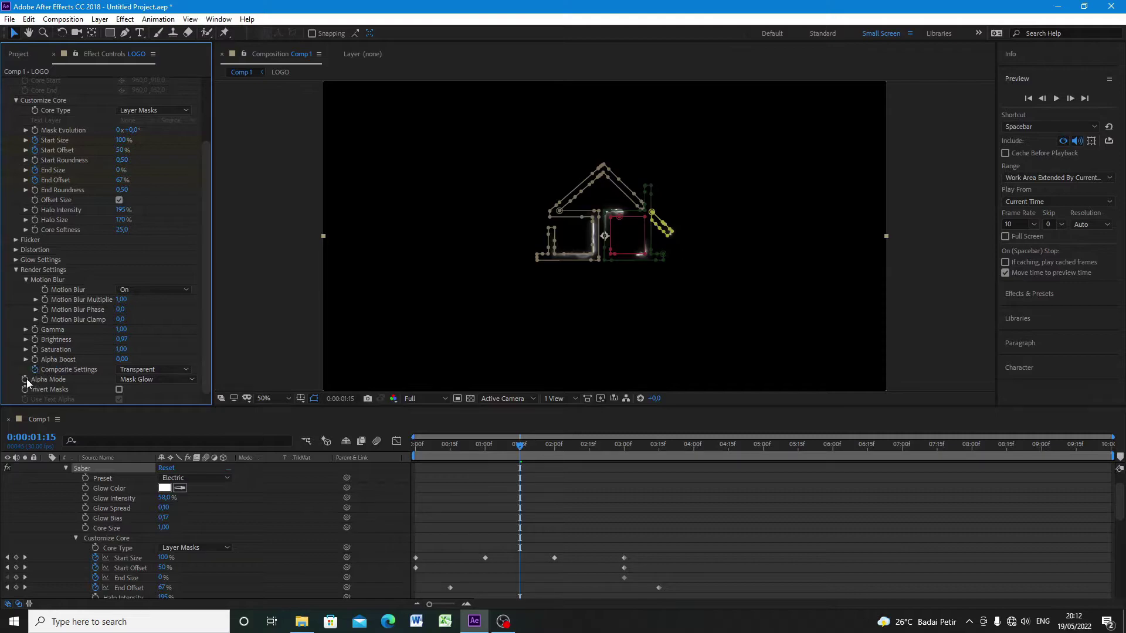
Preview the revised glow animation from the beginning and bring the playhead back to 0:00:00:00.
left_click_drag(520, 449, 415, 448)
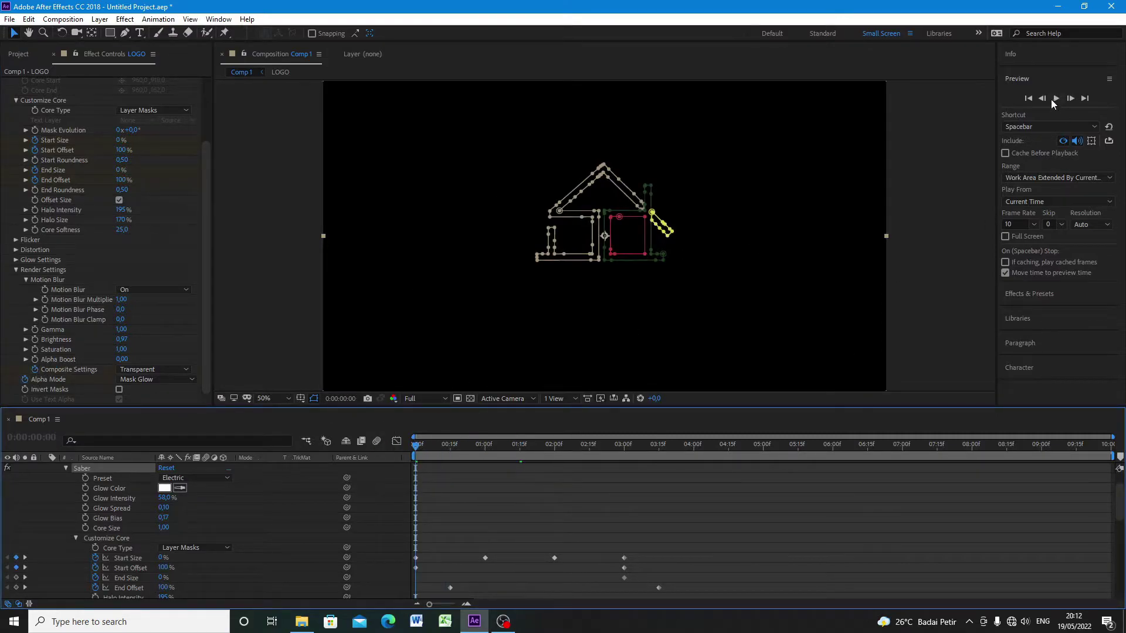
key("space")
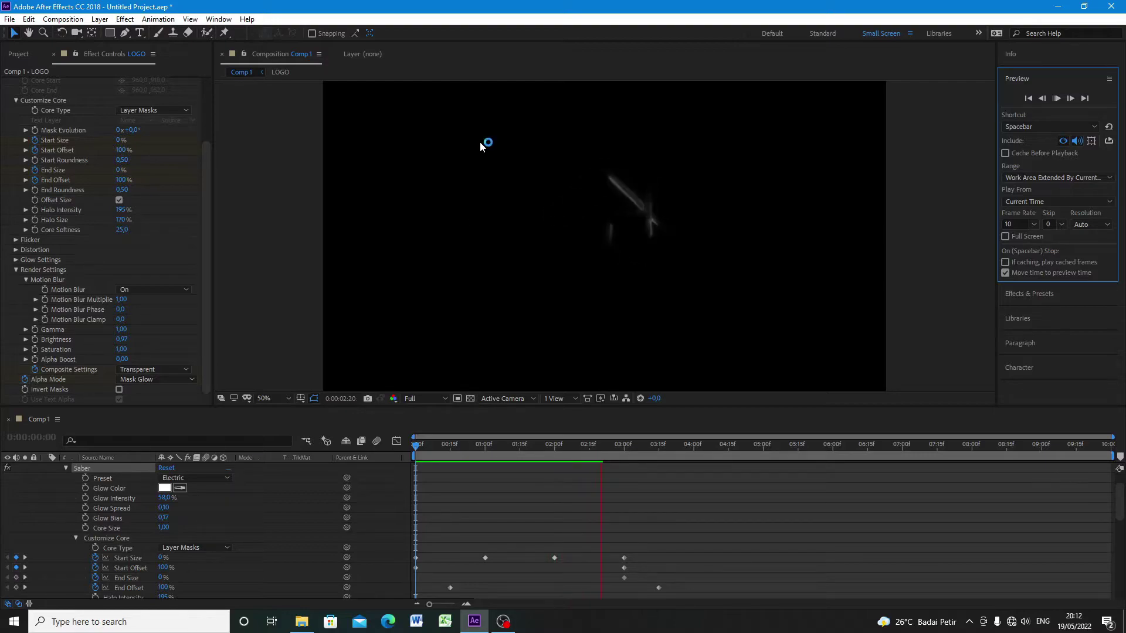
left_click(1057, 99)
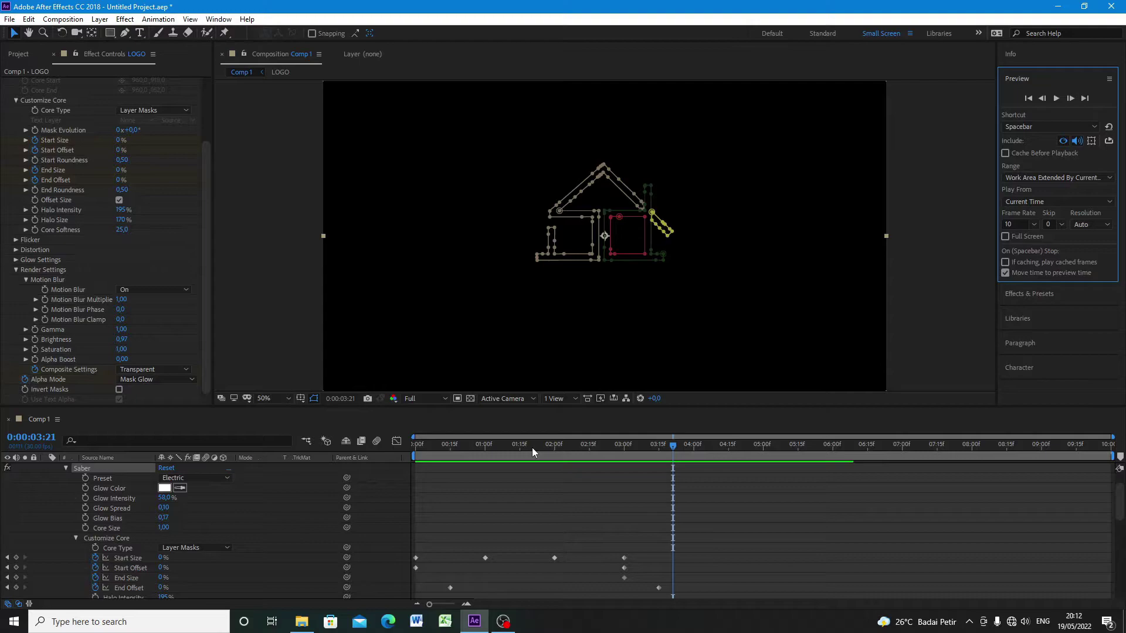
left_click_drag(664, 445, 416, 471)
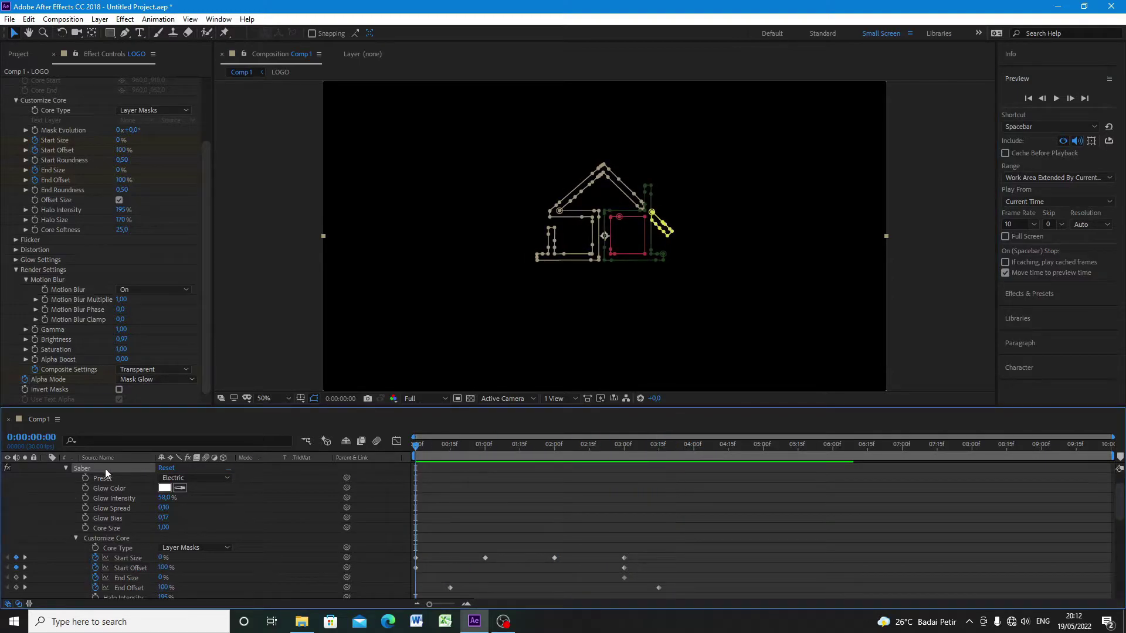
Collapse the LOGO layer's properties in the timeline and duplicate the layer.
scroll(71, 478, "up", 2)
left_click(45, 468)
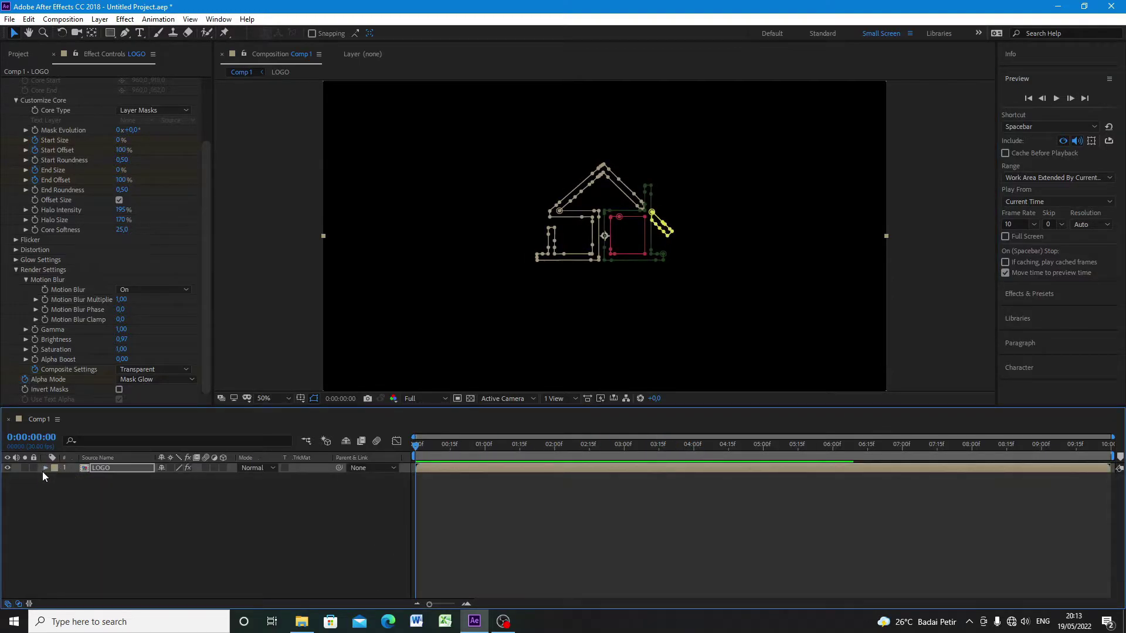
left_click(79, 477)
left_click(118, 470)
key("ctrl+d")
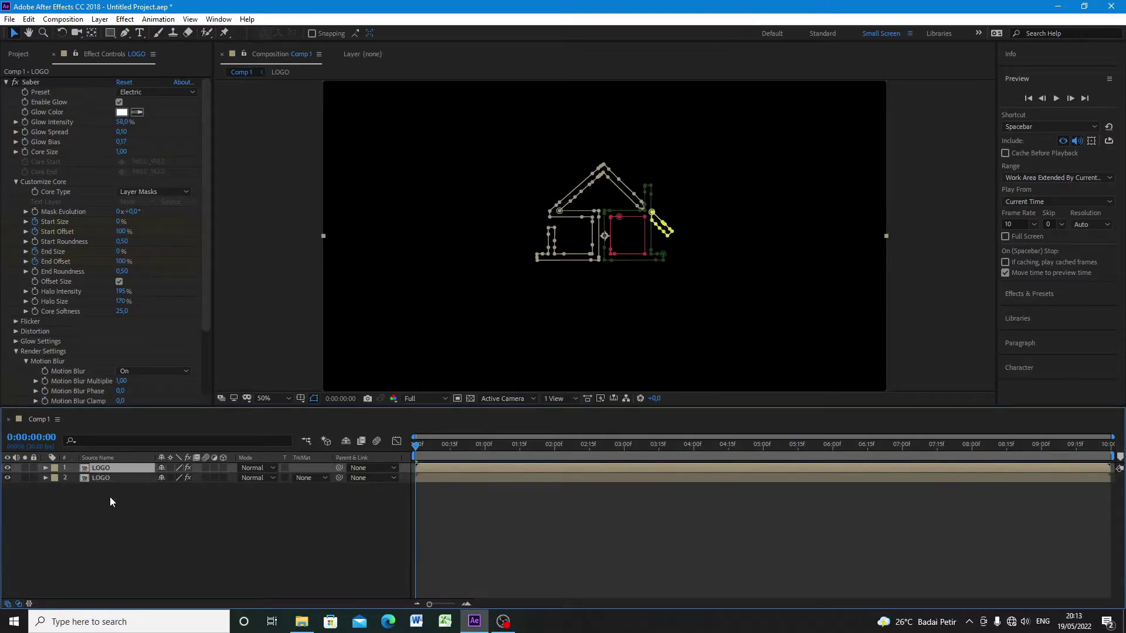
Rename the duplicated upper layer as LOGO1.
right_click(107, 467)
key("Escape")
right_click(107, 467)
left_click(121, 464)
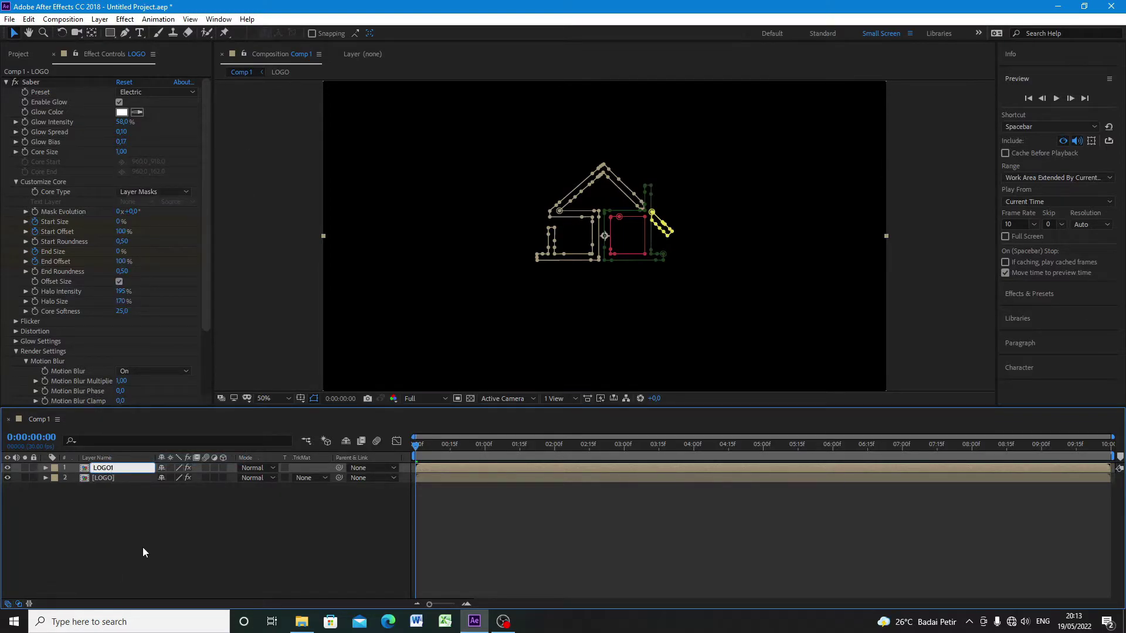
type("1")
key("Return")
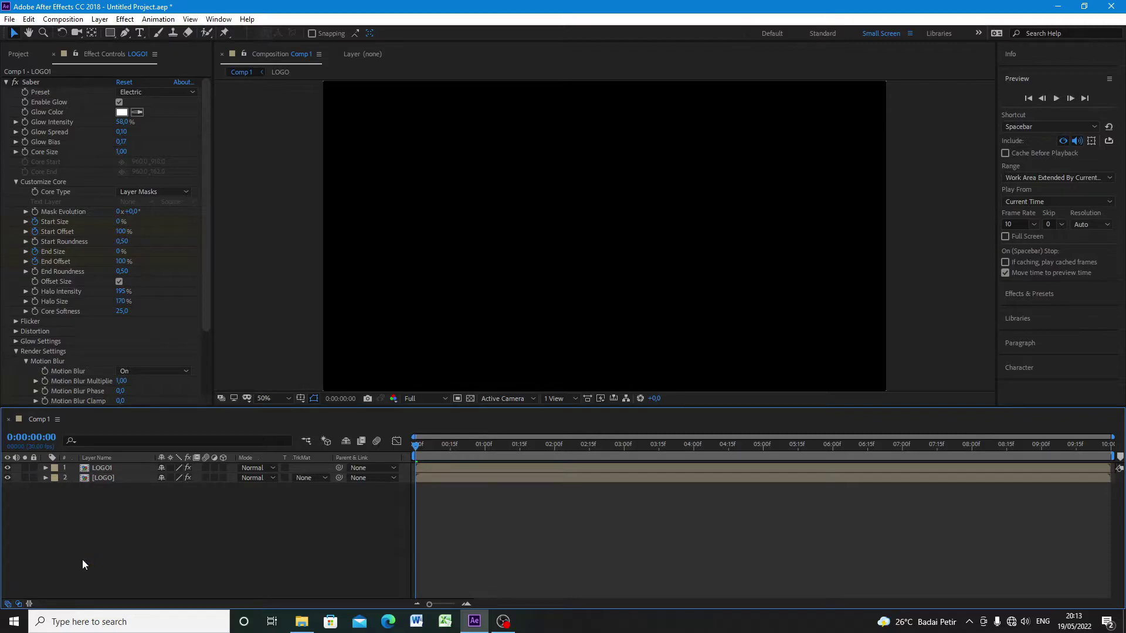
Collapse the four masks among LOGO1's keyframed properties and shift all its Saber keyframes a few frames forward in time.
left_click(88, 468)
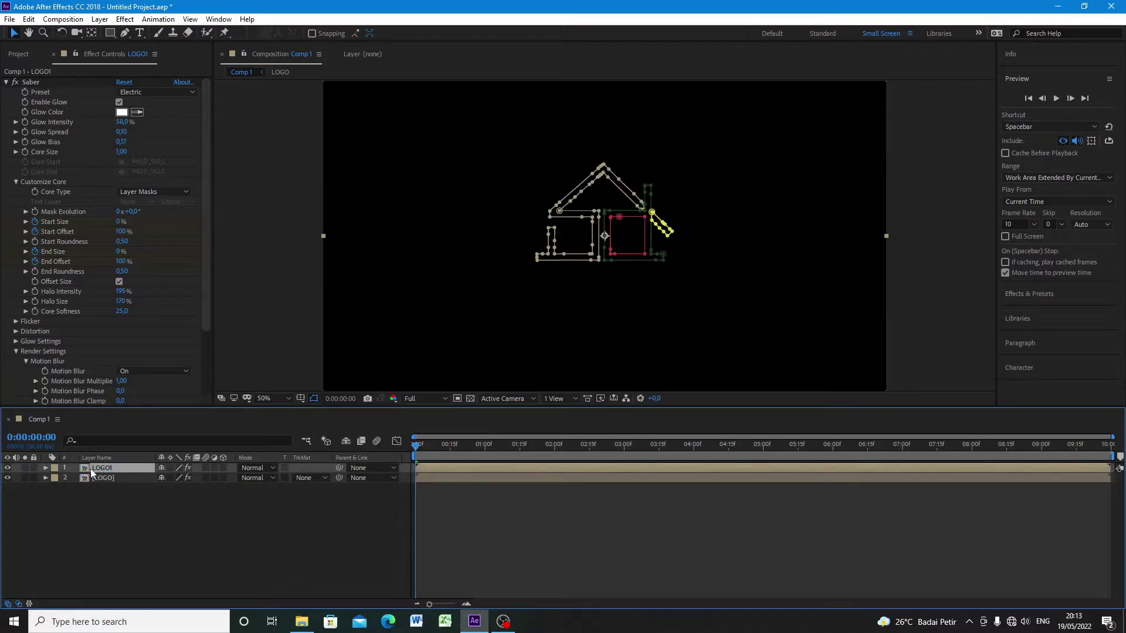
key("u")
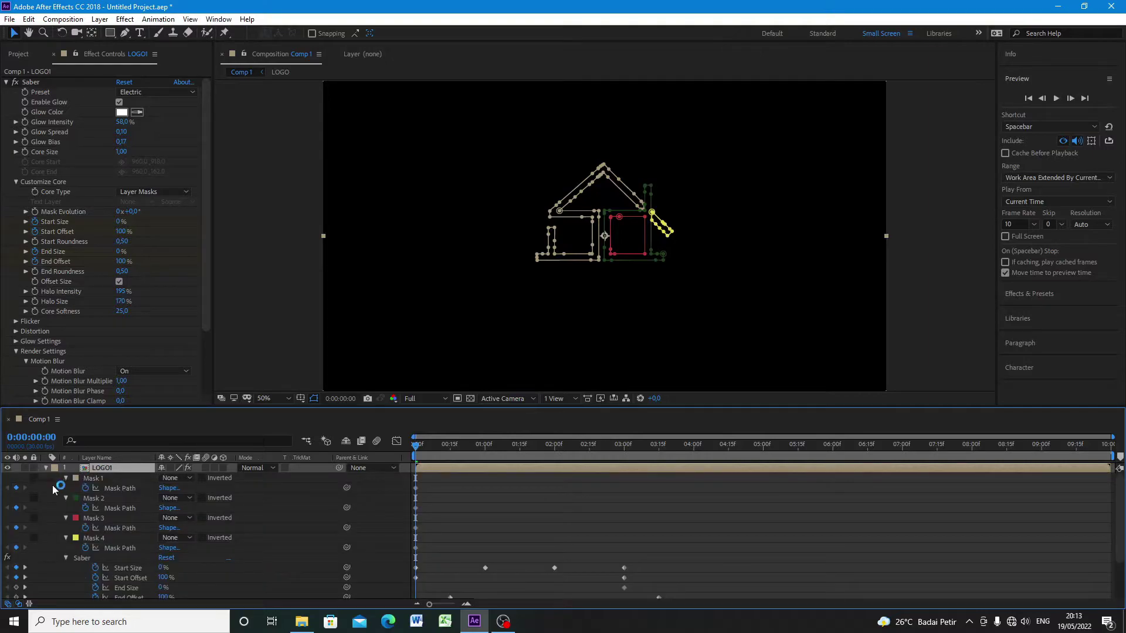
left_click(66, 478)
left_click(66, 488)
left_click(65, 498)
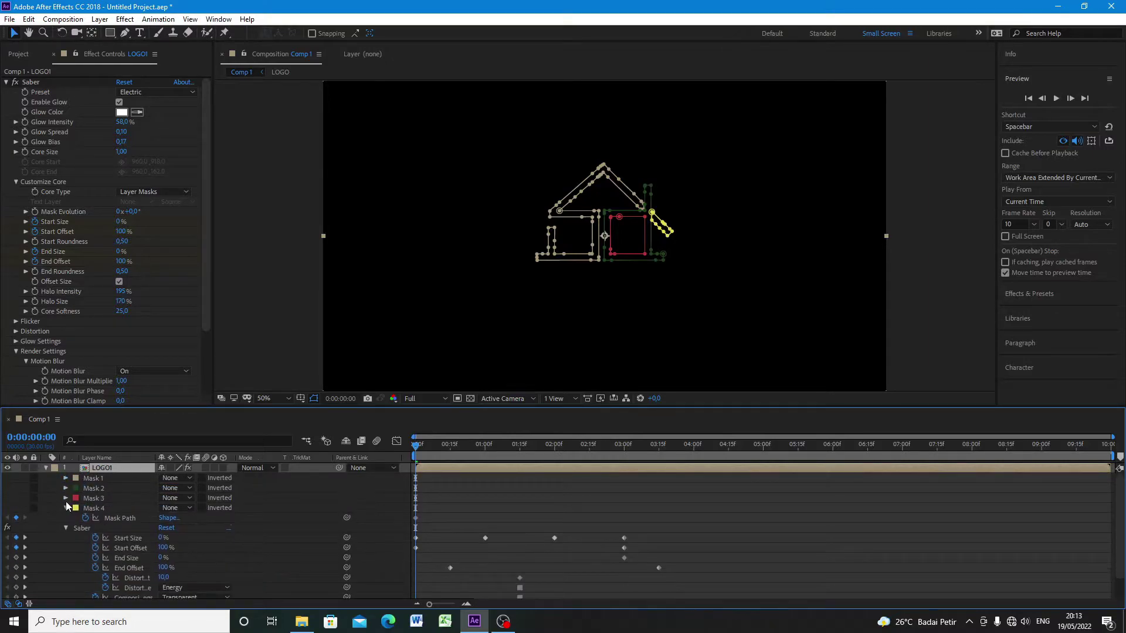
left_click(66, 509)
scroll(175, 477, "down", 1)
left_click_drag(679, 585, 427, 518)
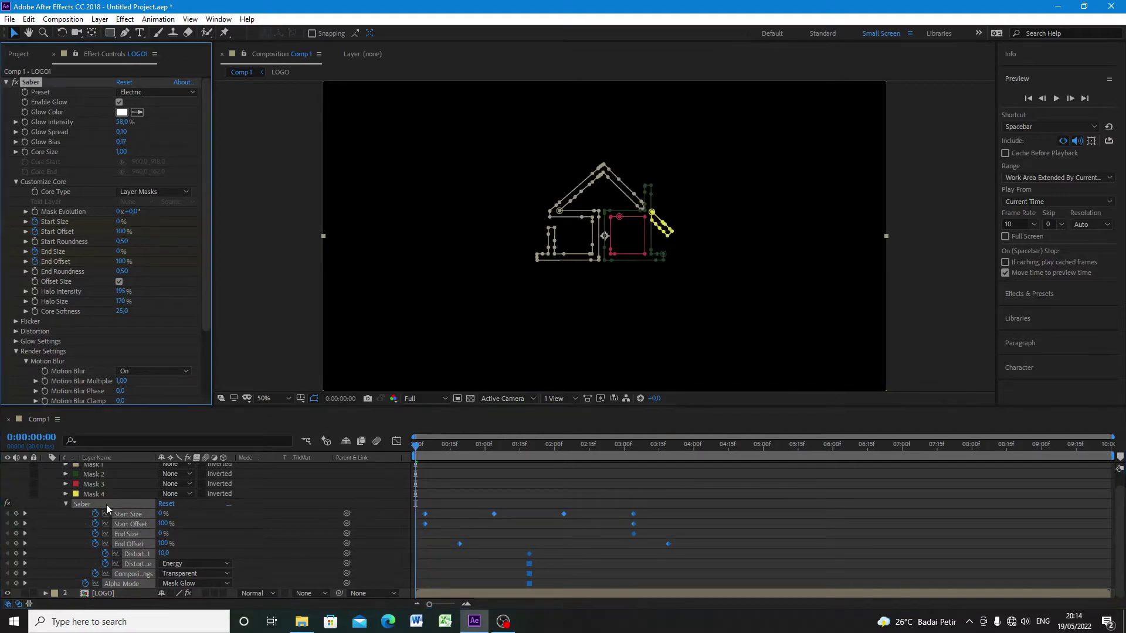
Change LOGO1's Saber preset to Energize and set its Glow Color to red.
left_click(150, 96)
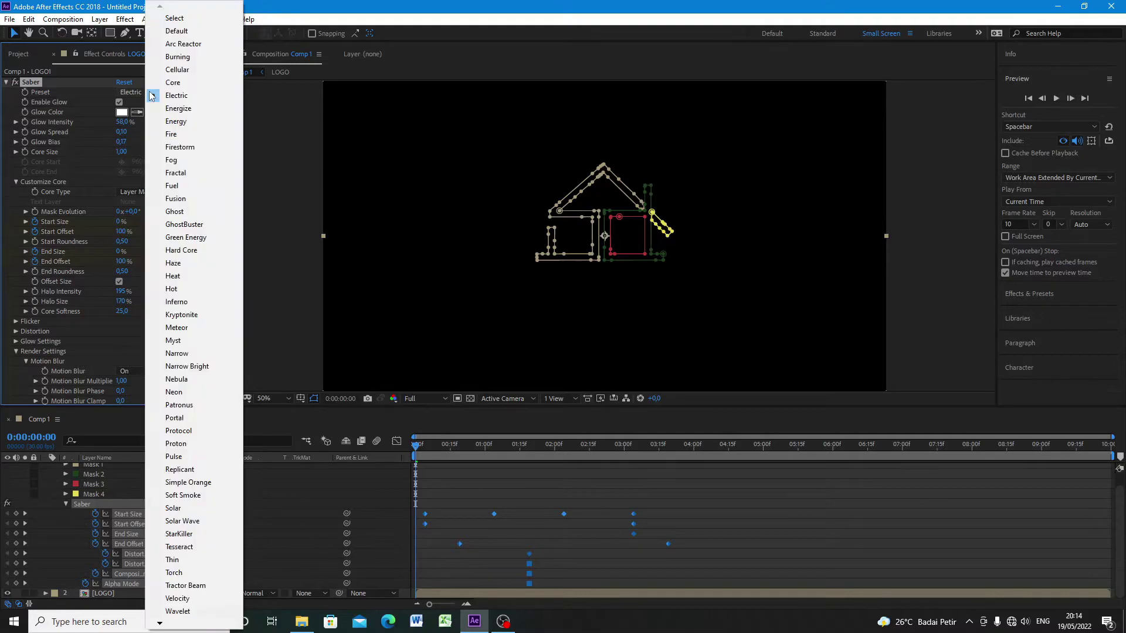
left_click(176, 102)
left_click(121, 112)
left_click_drag(952, 275, 949, 249)
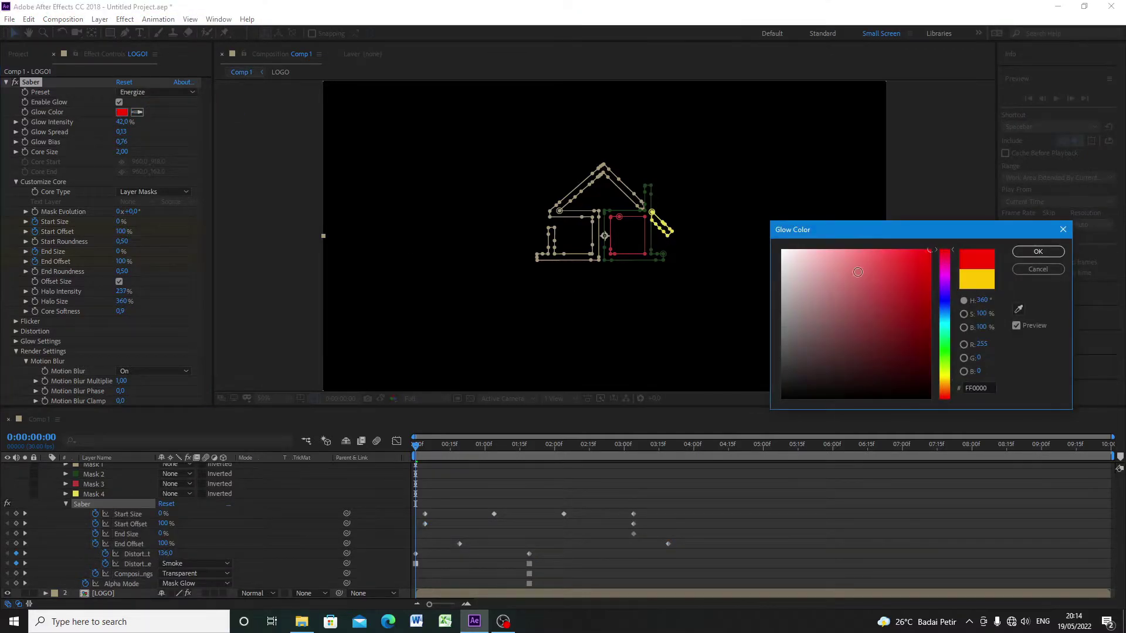
left_click(1038, 251)
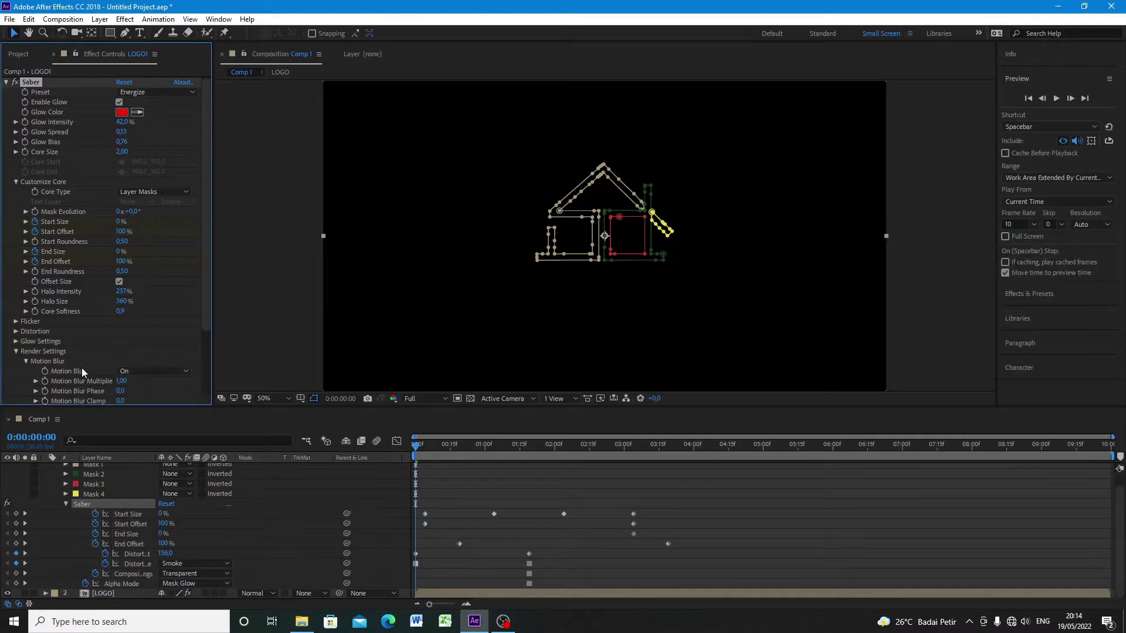
Set LOGO1's Glow Distortion to an amount of 8 with the Energy distortion type and preview the animation.
left_click(16, 332)
scroll(107, 295, "down", 3)
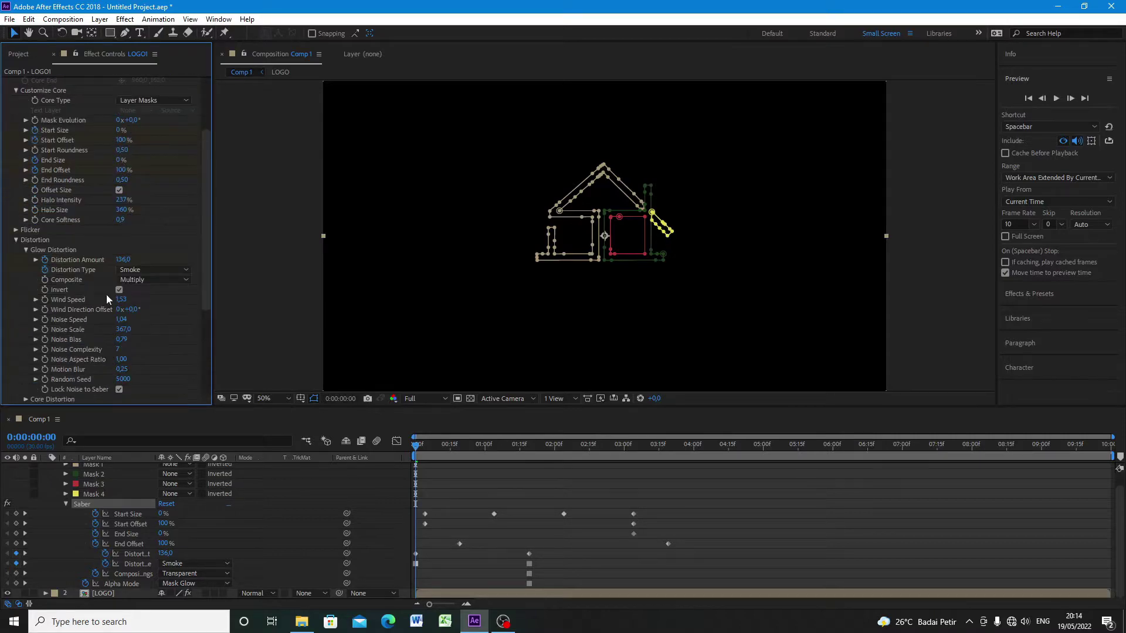
left_click(123, 260)
type("8")
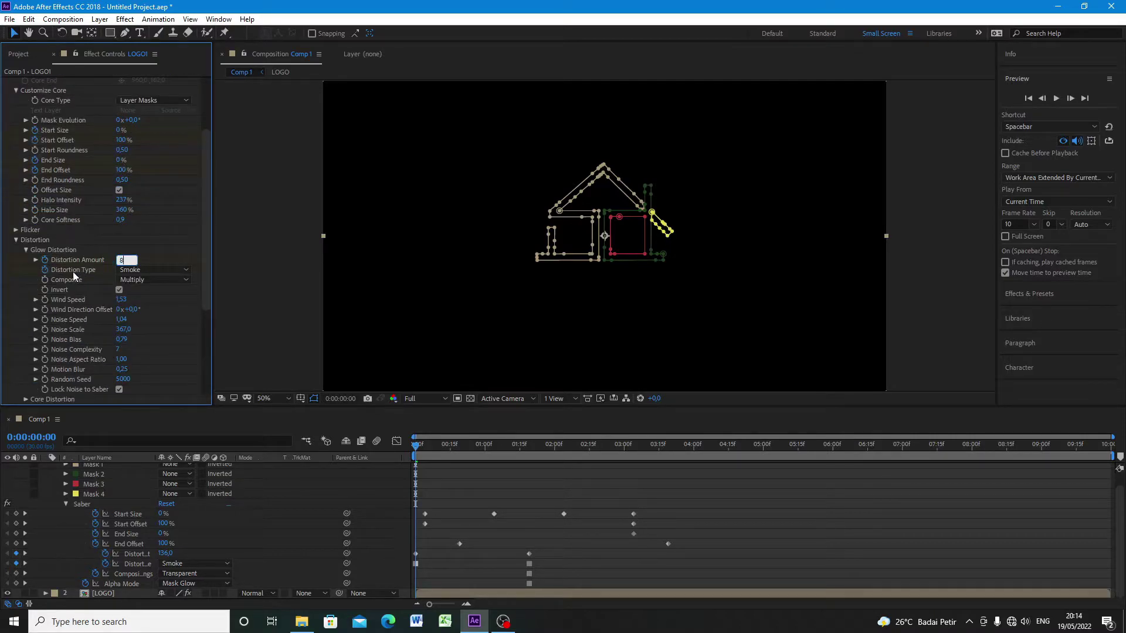
left_click(146, 270)
left_click(147, 308)
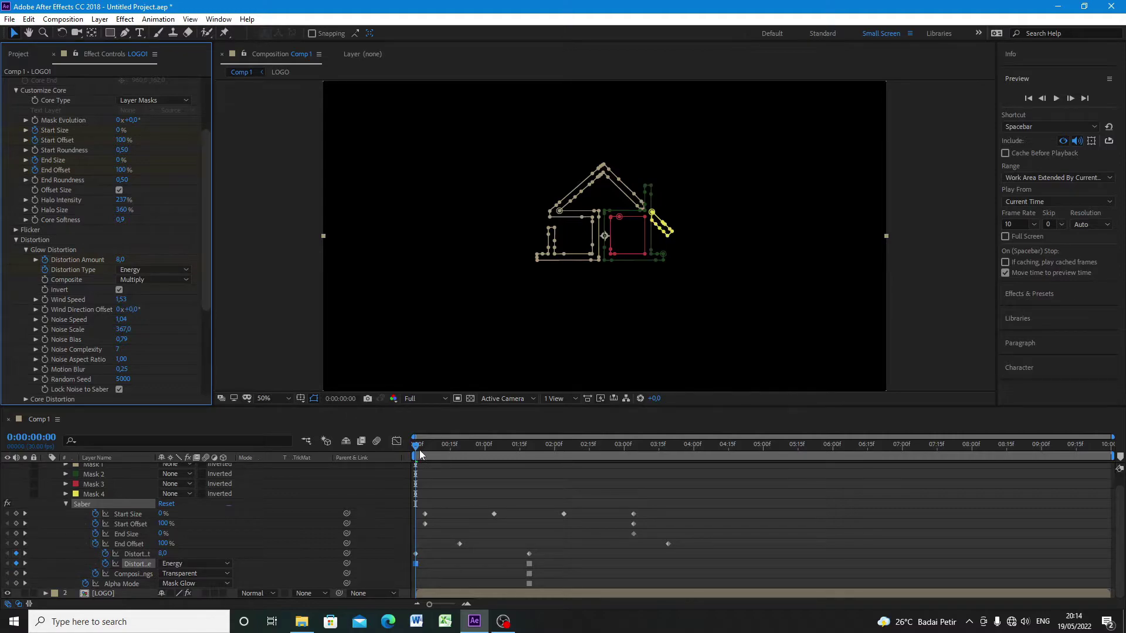
left_click(1056, 99)
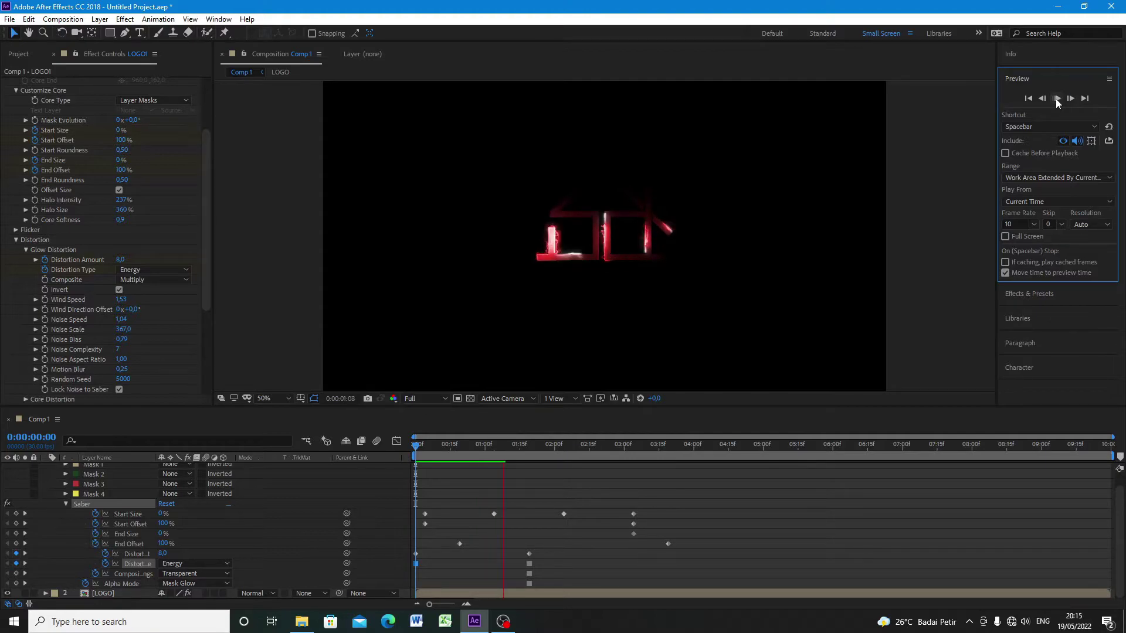
left_click(1055, 99)
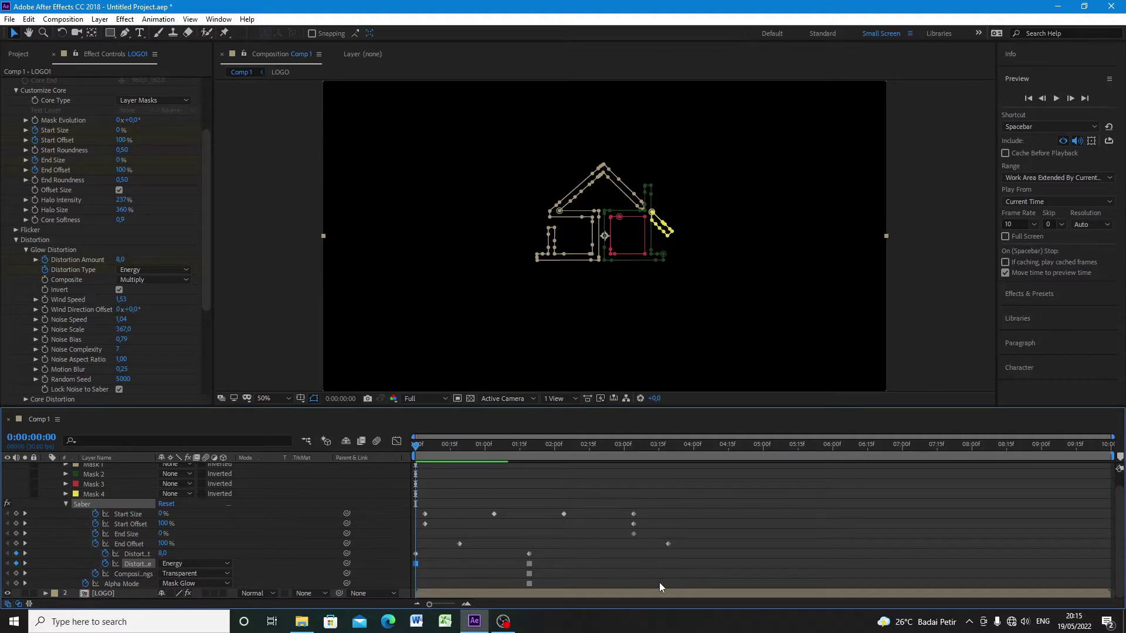
Align LOGO1's first Distortion Amount keyframe with the first Start Size keyframe, and nudge the Saber keyframes slightly back towards the start.
left_click_drag(672, 586, 410, 508)
left_click(431, 522)
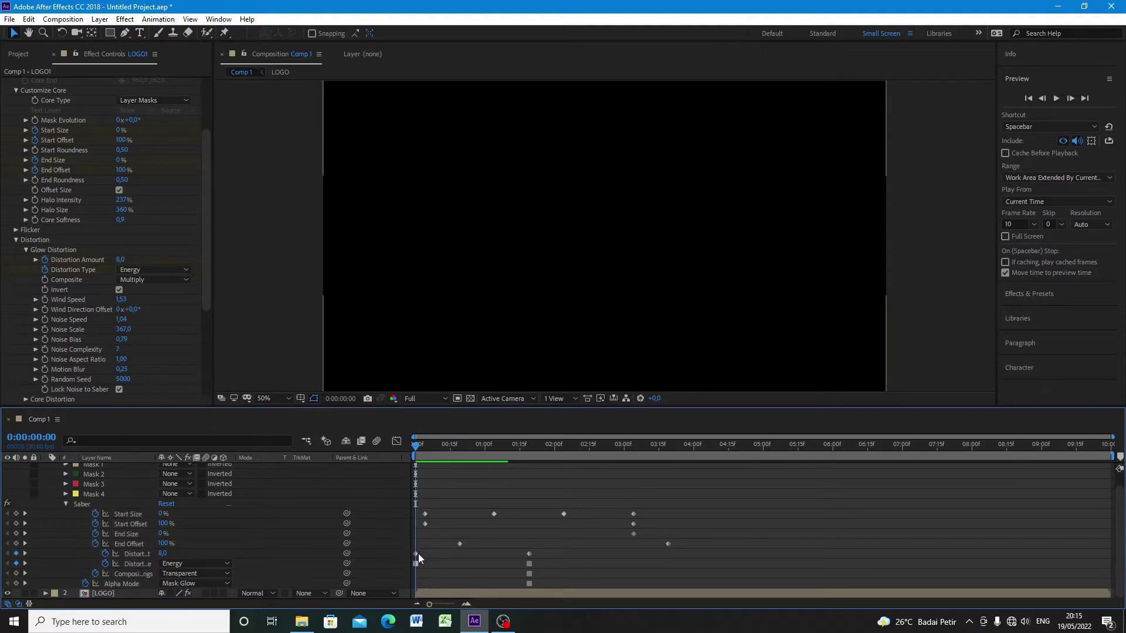
left_click_drag(418, 553, 426, 554)
left_click_drag(682, 584, 423, 514)
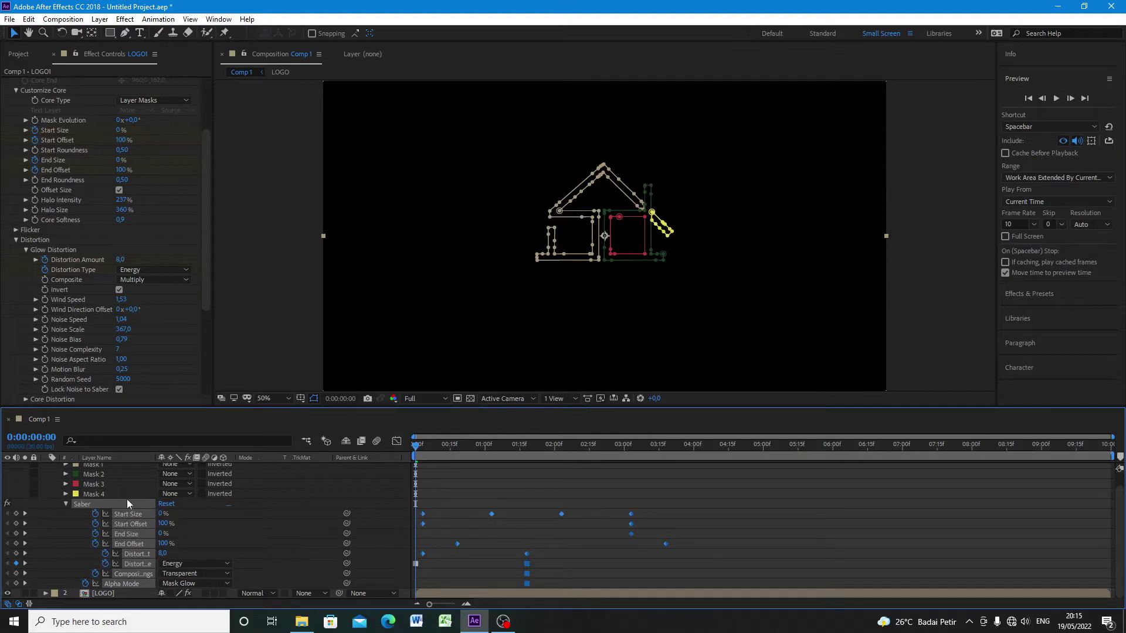
Collapse LOGO1's properties and preview the red glow animation from the start up to about 0:00:01:00.
scroll(127, 504, "up", 2)
left_click(47, 474)
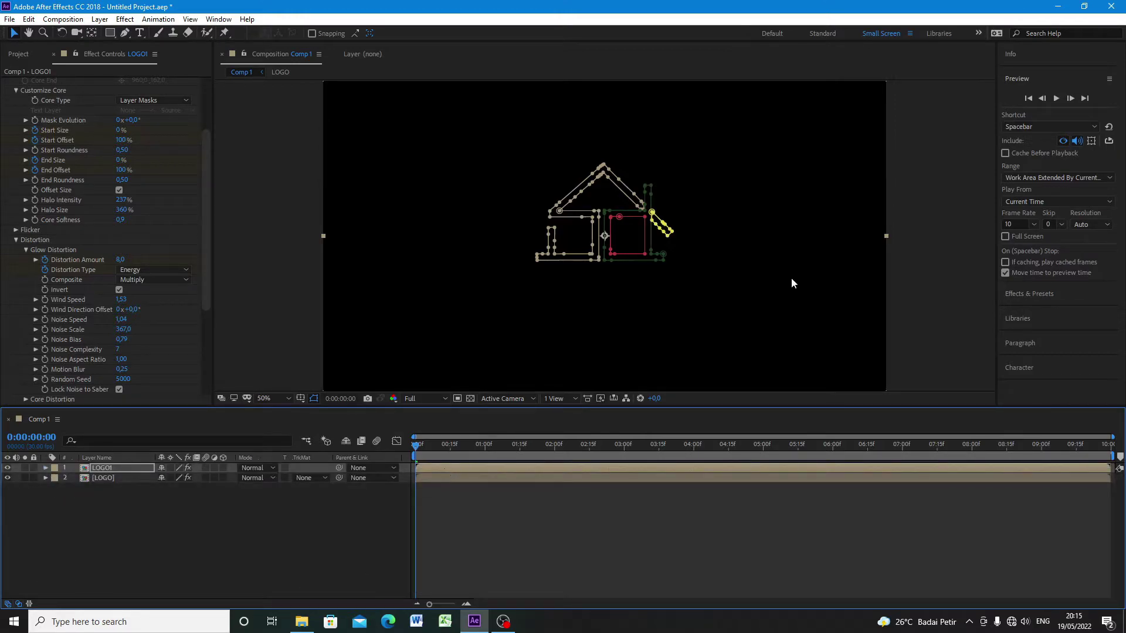
left_click(1057, 100)
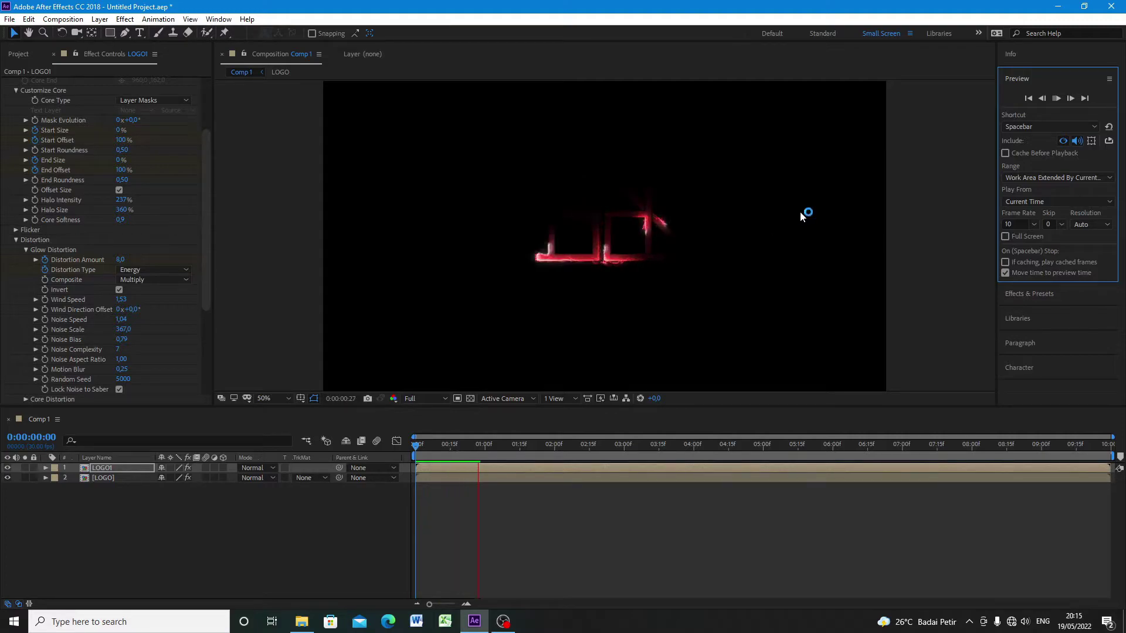
left_click(1056, 98)
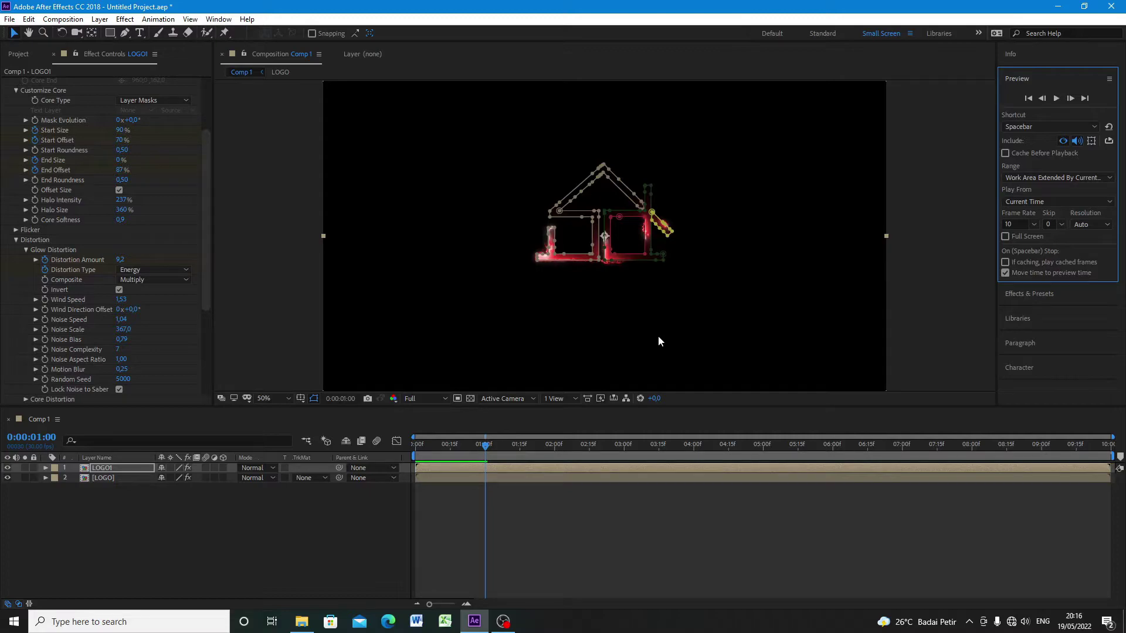
Duplicate the LOGO1 layer and delete Mask 1 and Mask 4 from the duplicate.
left_click(83, 470)
key("ctrl+d")
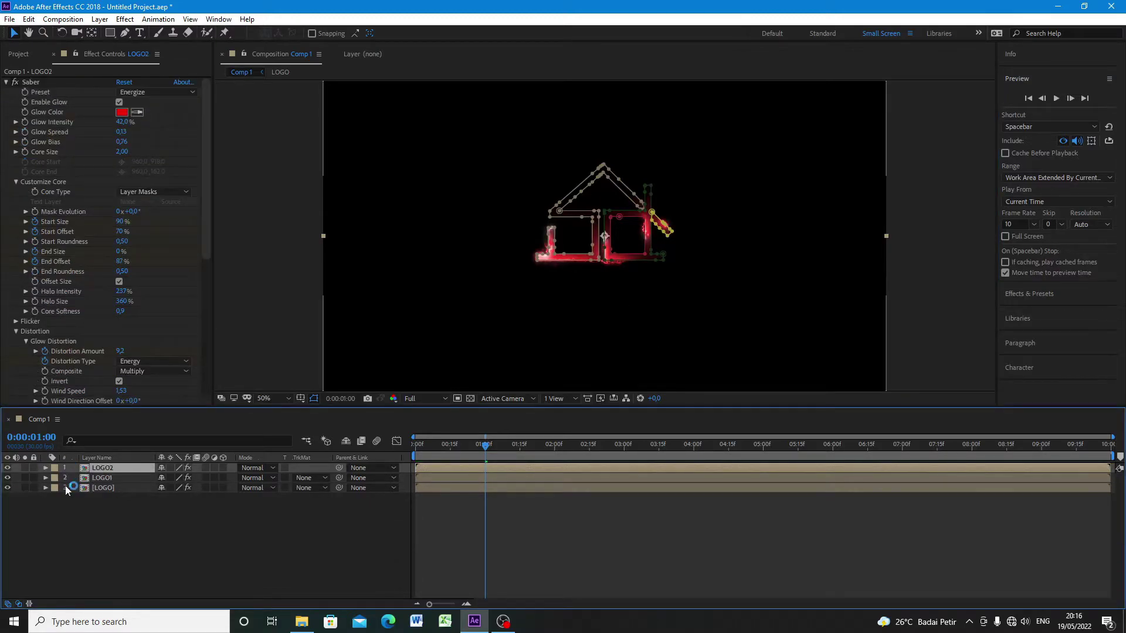
left_click(46, 468)
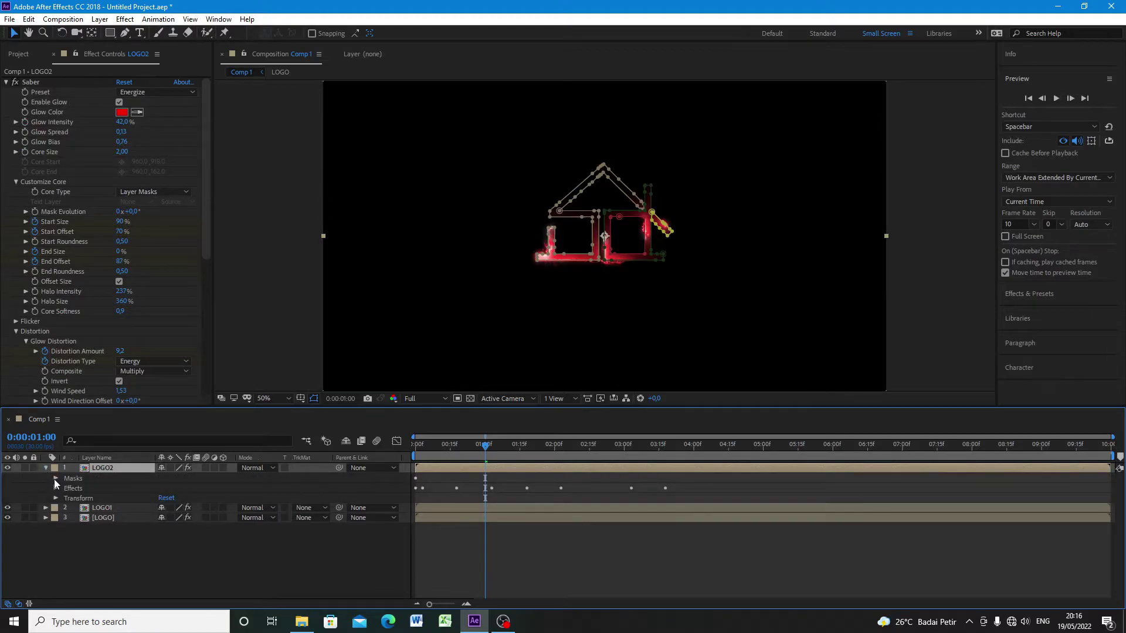
left_click(56, 478)
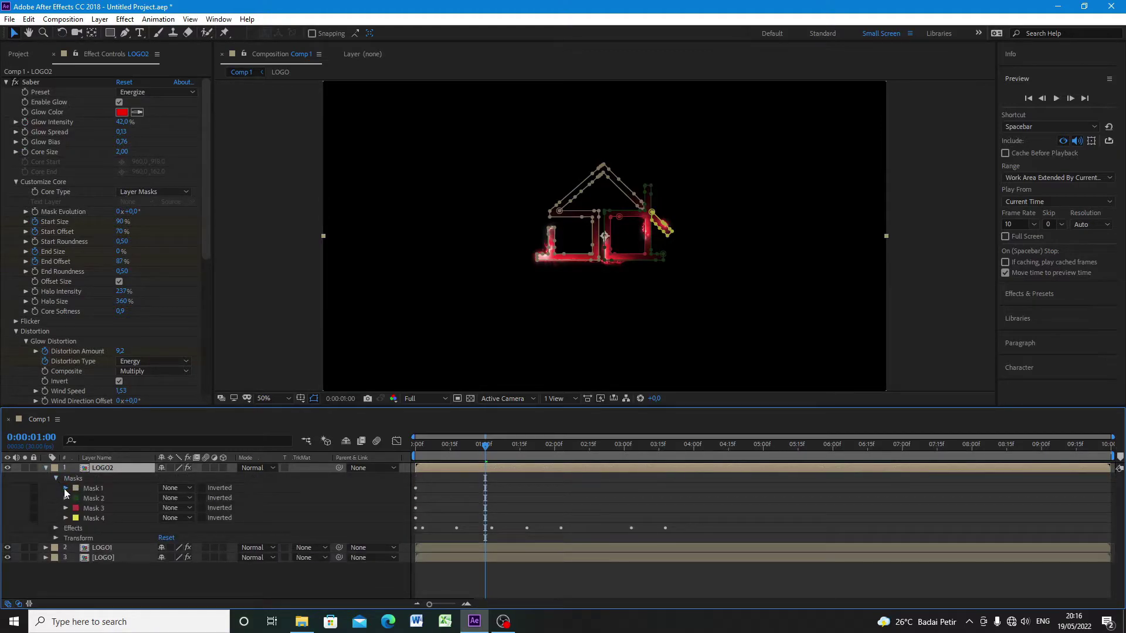
left_click(66, 488)
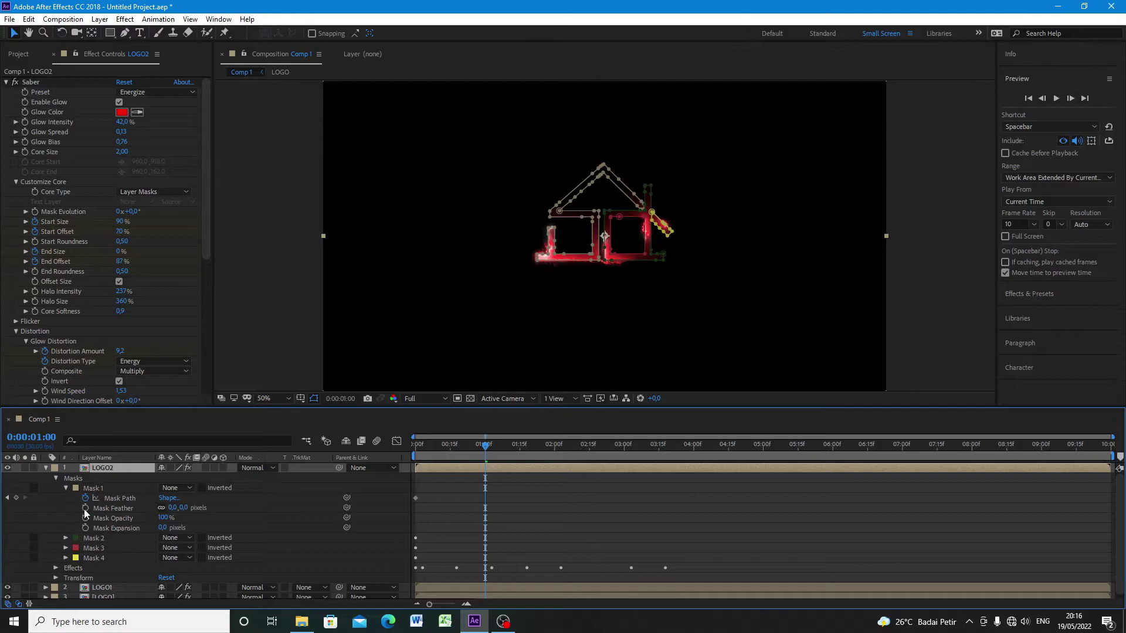
left_click(92, 489)
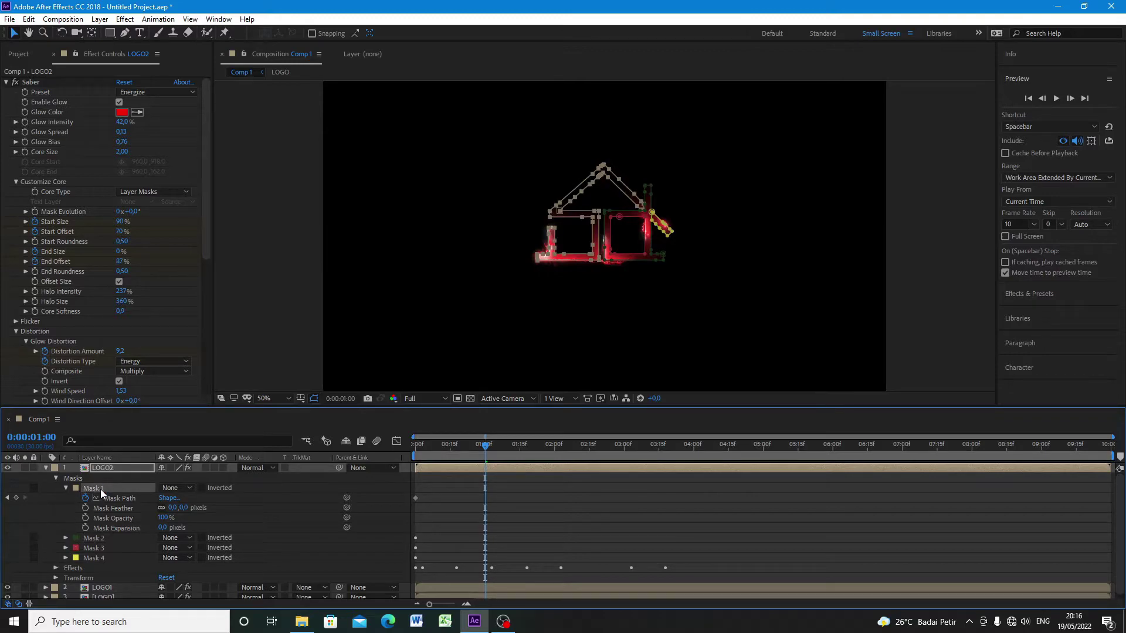
key("Delete")
left_click(88, 506)
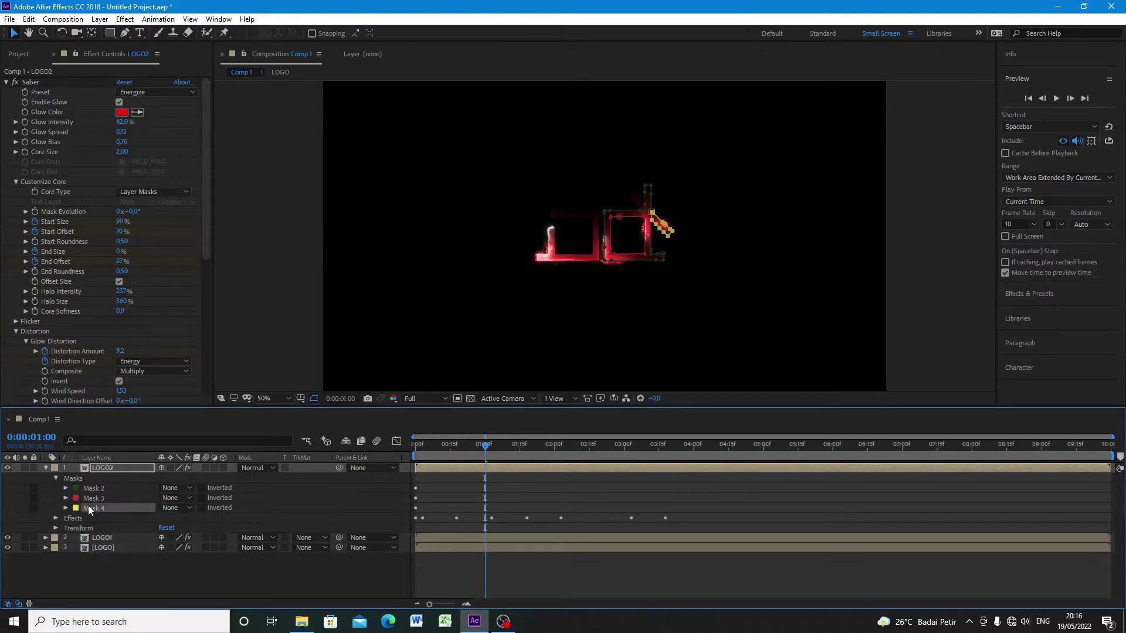
key("Delete")
Set the Saber Glow Color on LOGO2 to white (FFFFFF) and collapse the layer's properties.
left_click(56, 508)
left_click(76, 519)
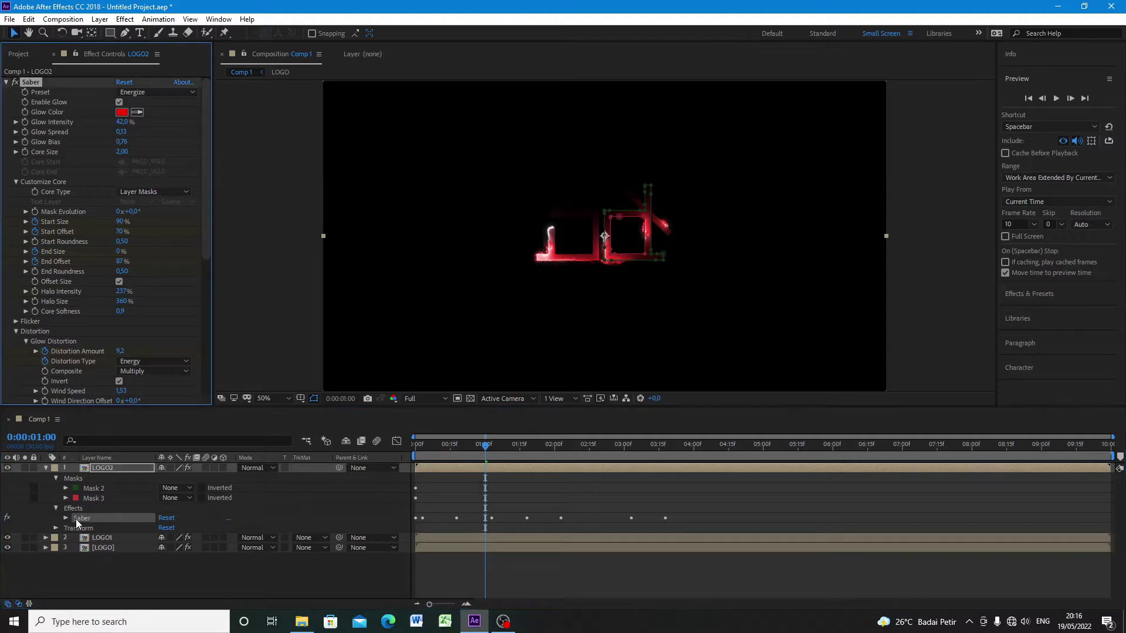
left_click(121, 112)
left_click_drag(785, 311, 711, 206)
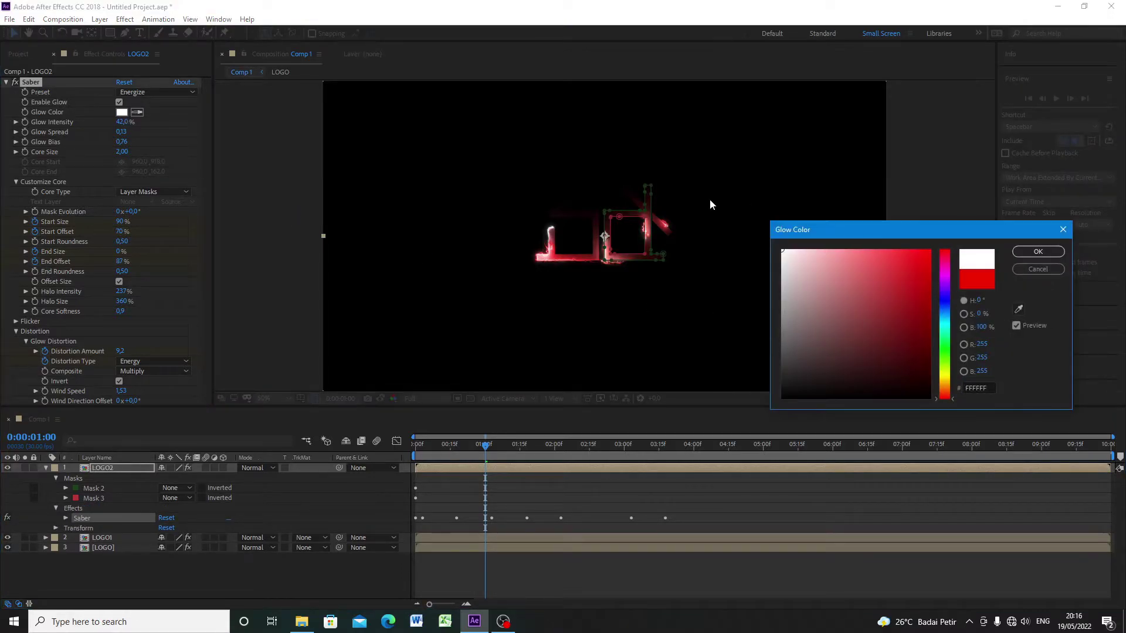
left_click(1038, 252)
left_click(46, 468)
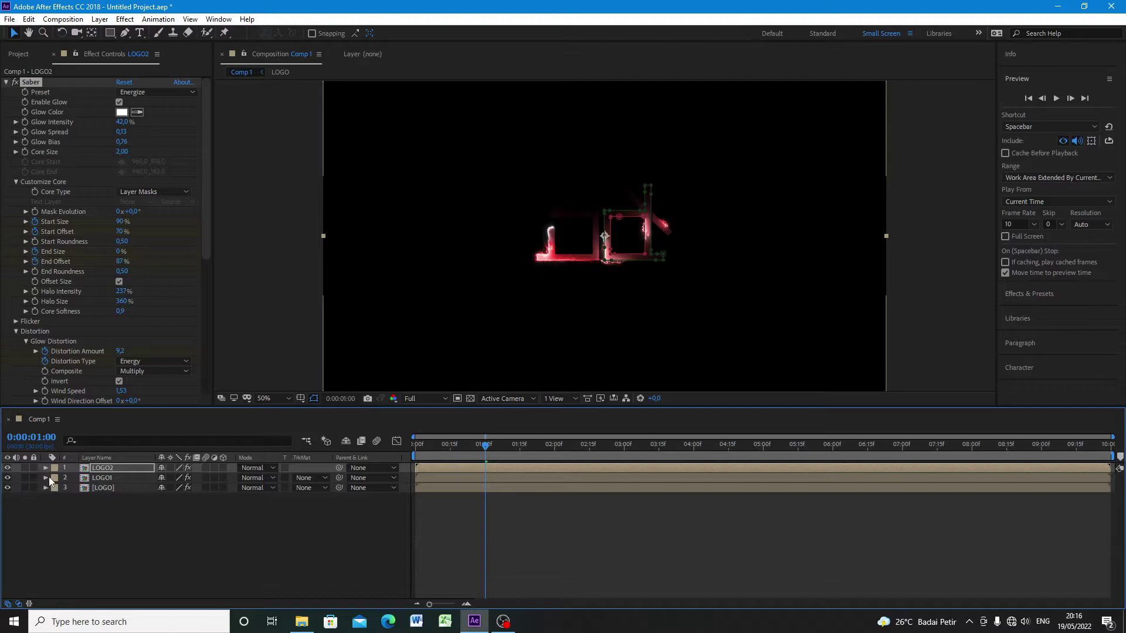
Delete Mask 2 and Mask 3 from the LOGO1 layer.
left_click(47, 477)
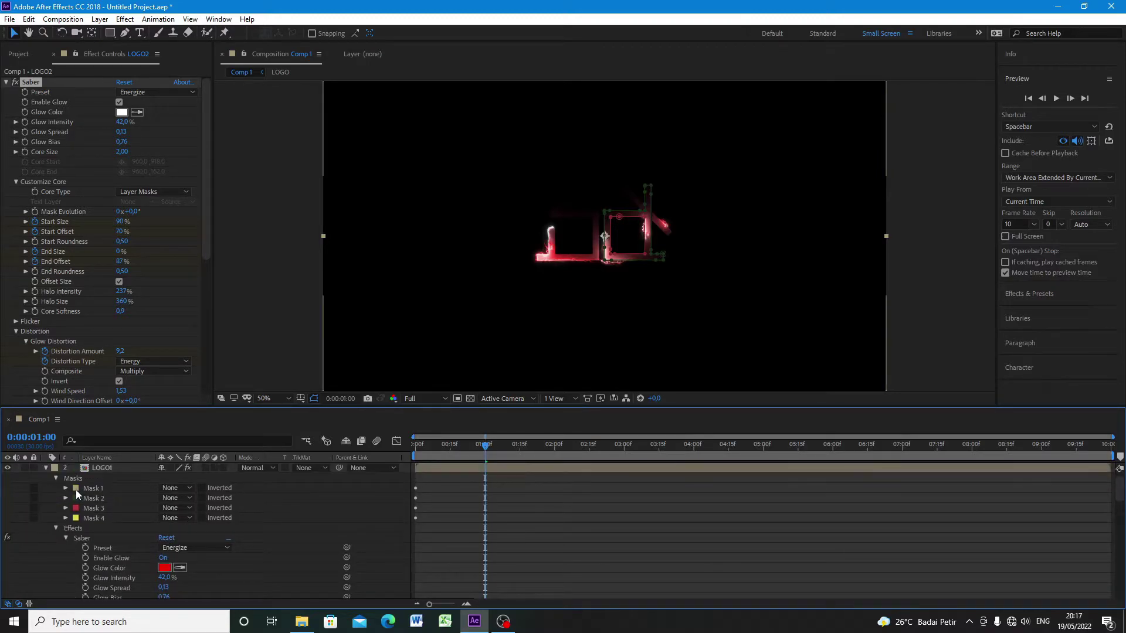
left_click(72, 478)
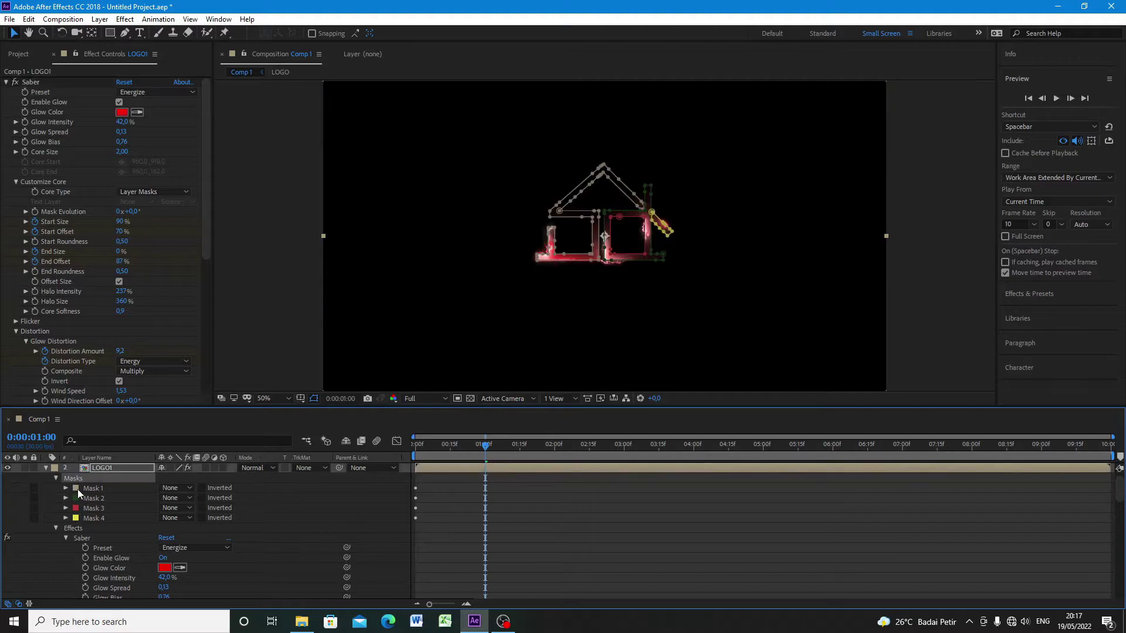
left_click(82, 495)
key("Delete")
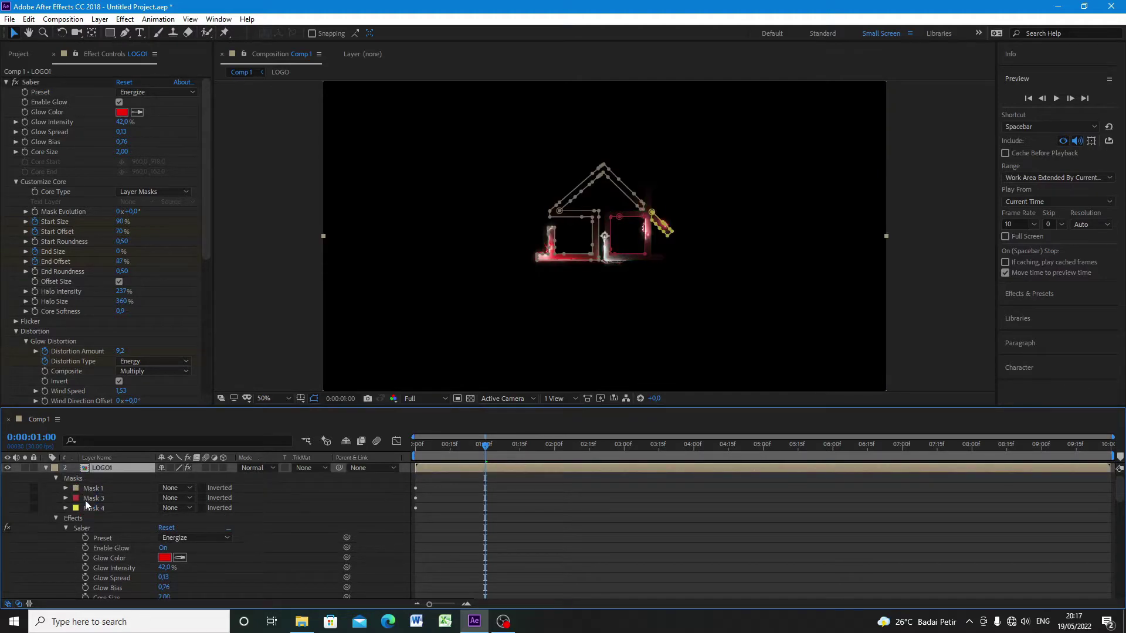
left_click(86, 498)
key("Delete")
Return the playhead to 0:00:00:00 and collapse the LOGO1 layer's masks and effect properties.
scroll(434, 489, "down", 1)
left_click_drag(481, 449, 399, 448)
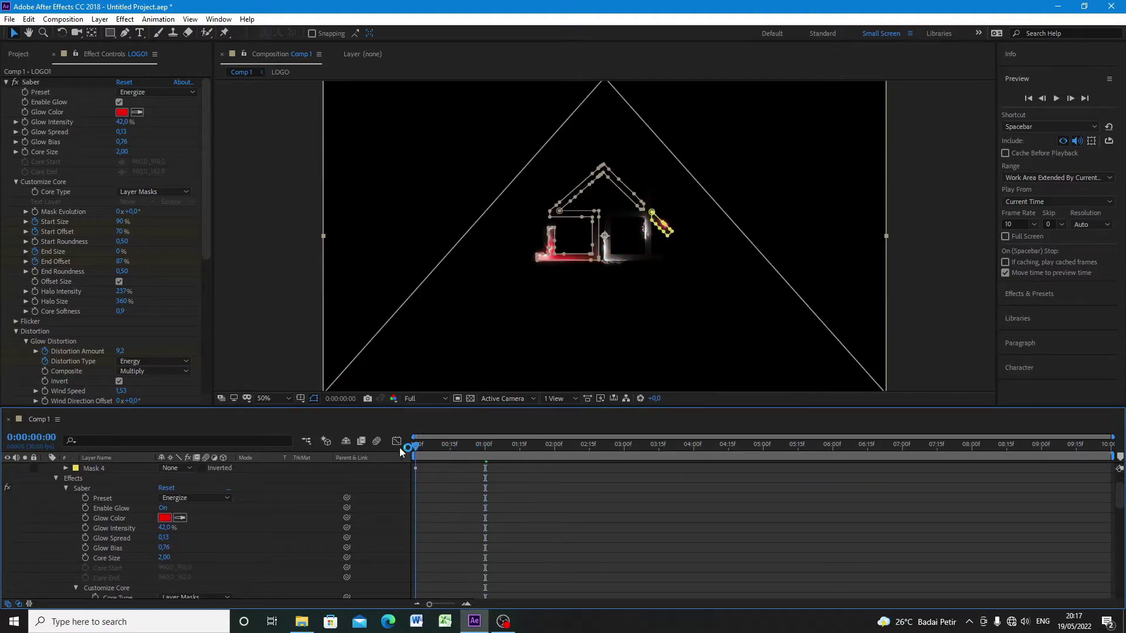
left_click(66, 468)
scroll(65, 487, "up", 2)
left_click(66, 508)
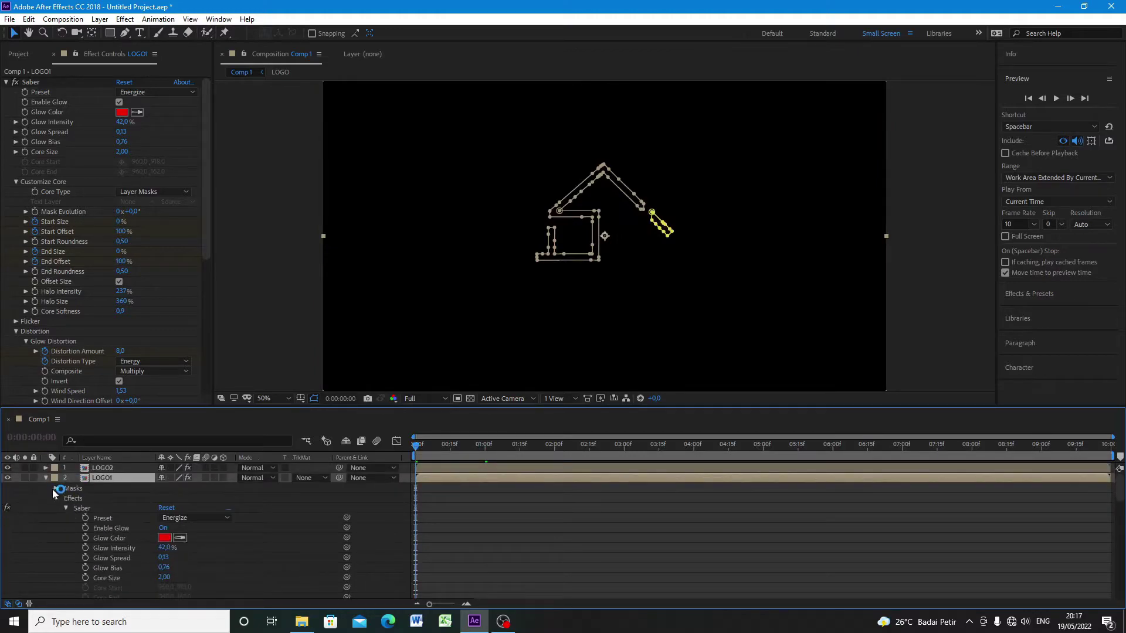
left_click(46, 478)
Preview the combined red and white glow animation and replay it from the beginning to about 0:00:03:07.
left_click(1057, 98)
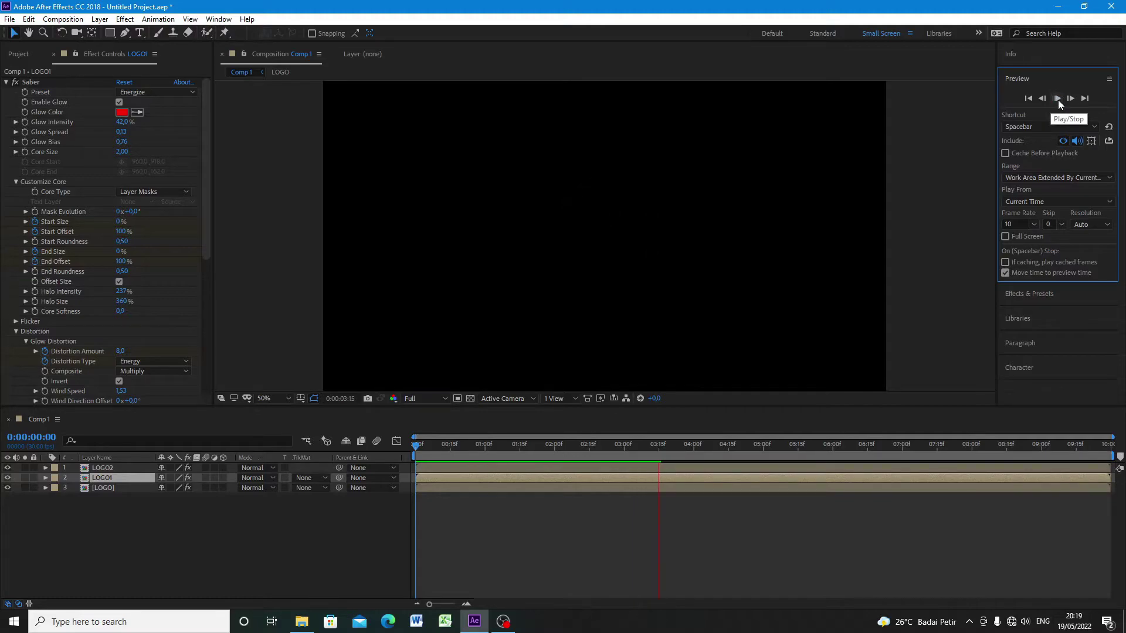
left_click(736, 446)
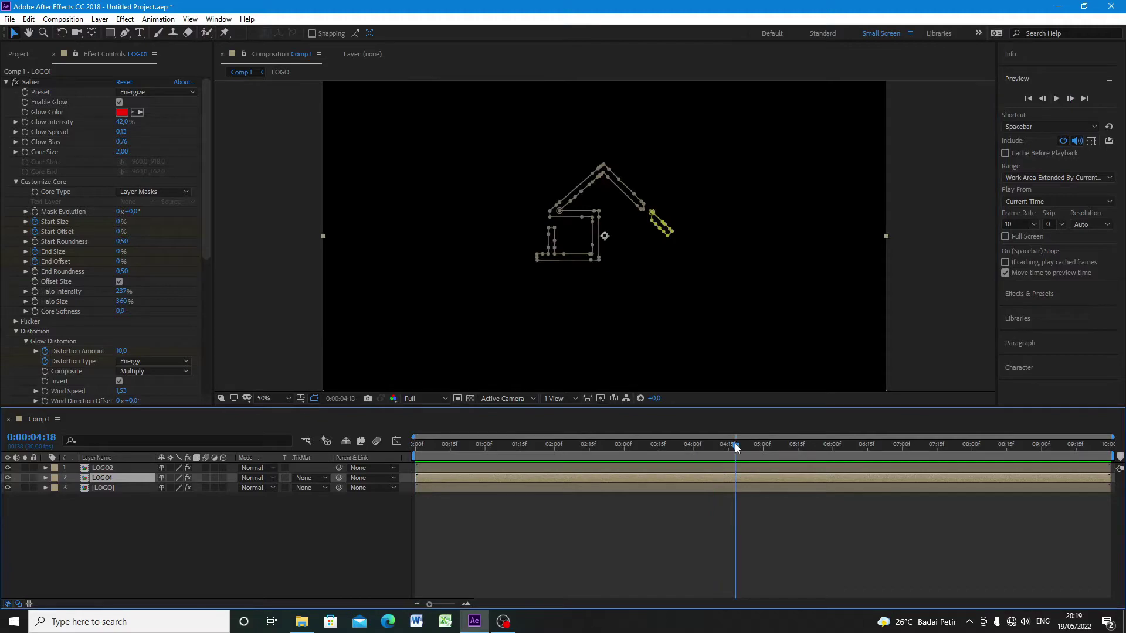
left_click(1056, 98)
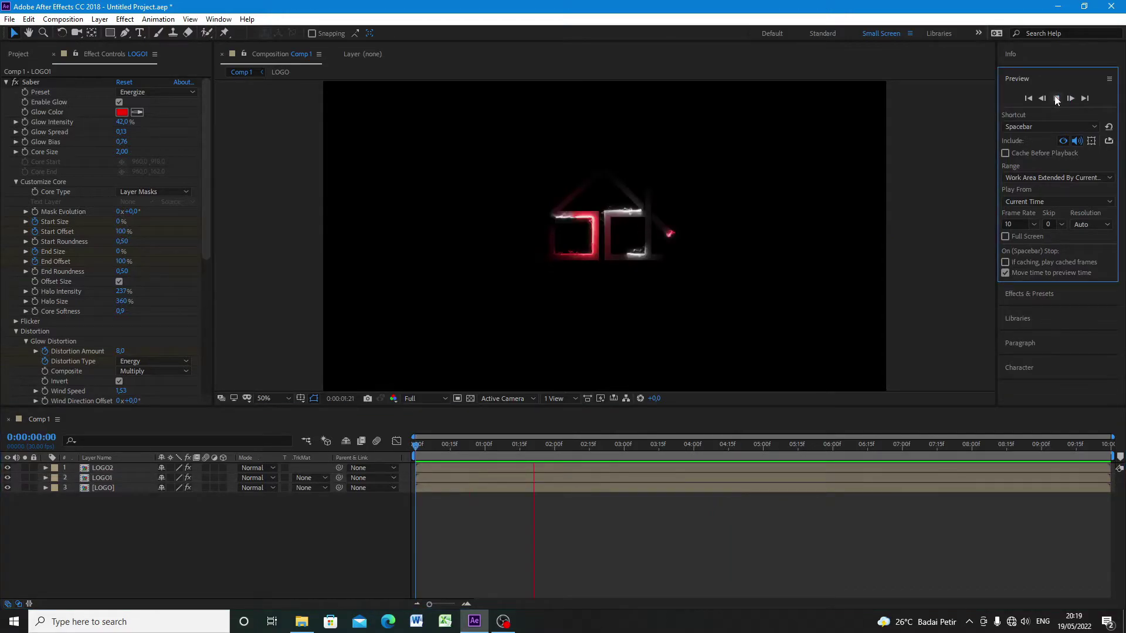
left_click(1056, 99)
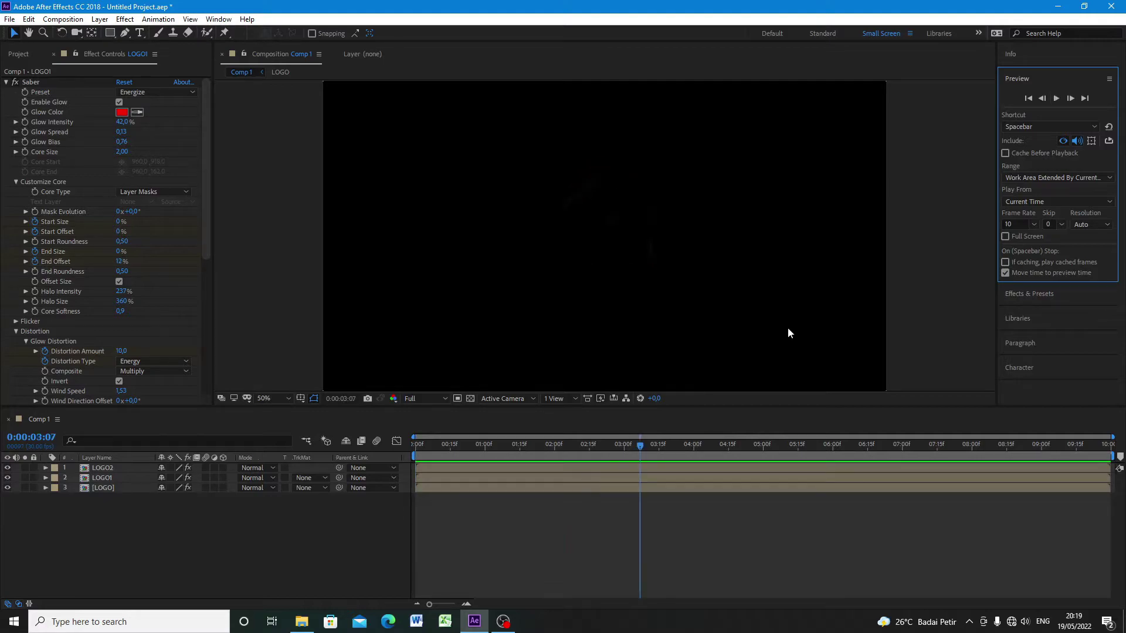
Add LOGO2.png as the top layer of Comp 1 at 0:00:00:00 and scale it down to match the glowing house outline.
left_click(545, 456)
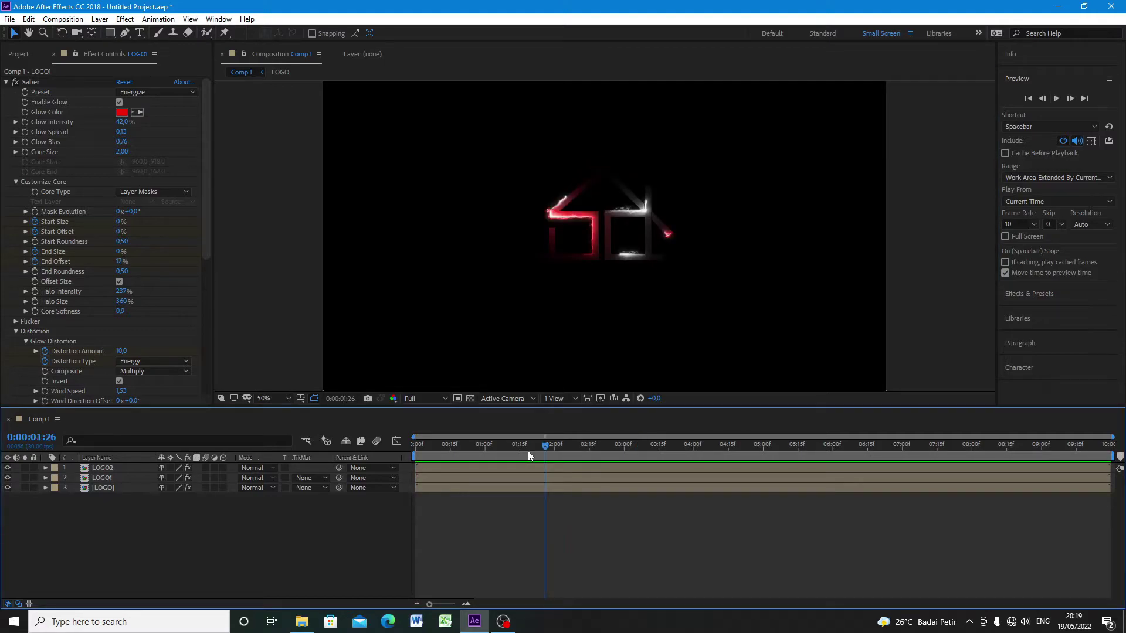
key("Home")
left_click(27, 51)
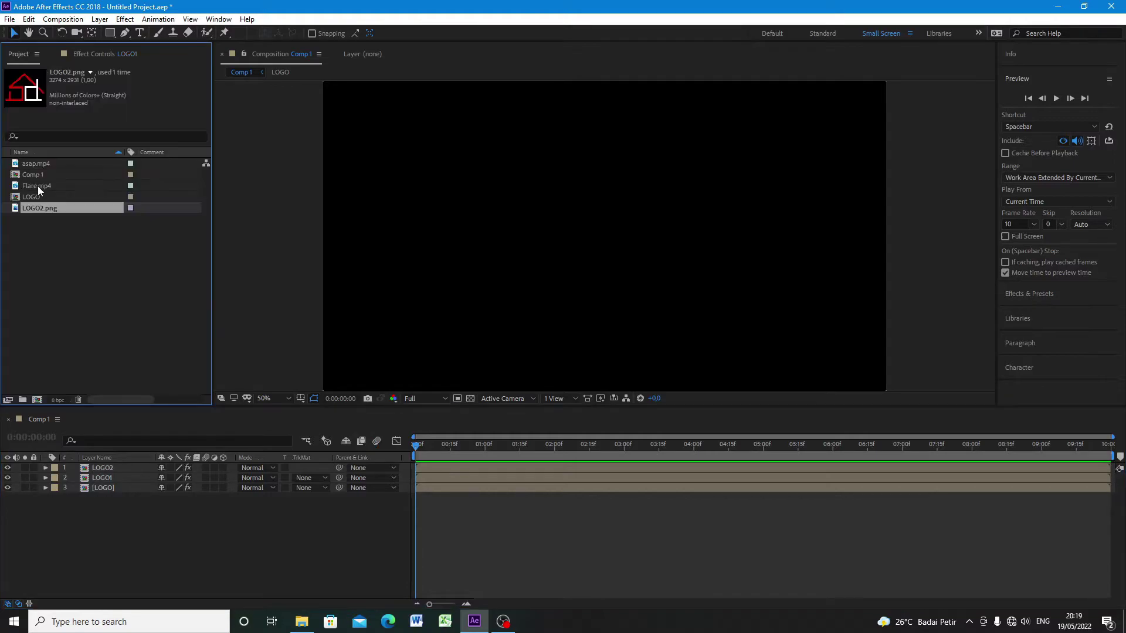
left_click_drag(39, 208, 113, 469)
key("s")
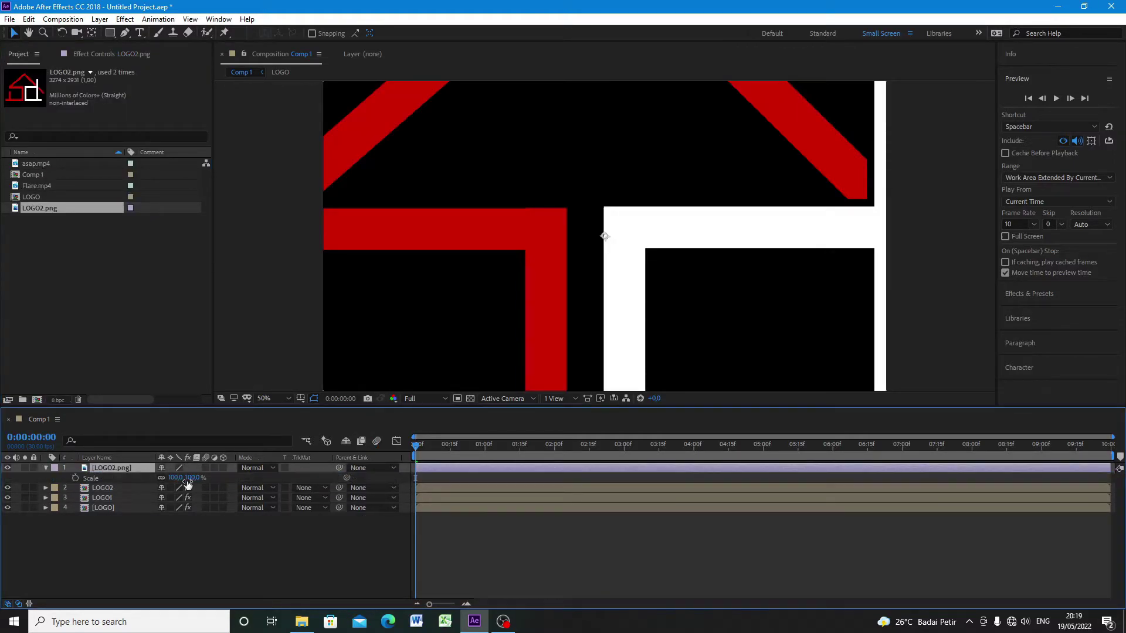
mouse_move(188, 484)
left_mouse_down()
mouse_move(146, 488)
mouse_move(191, 492)
left_mouse_up()
Align the LOGO2.png layer with the Saber outlines at 0:00:02:08 by setting its Position to 960, 469.
key("p")
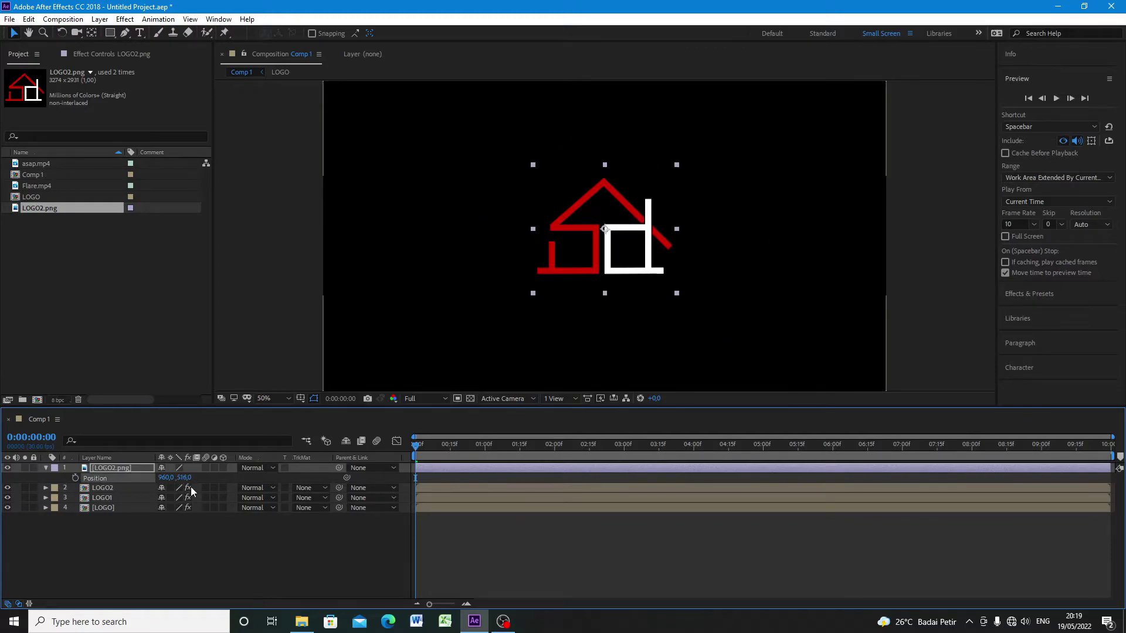
left_click_drag(416, 446, 579, 455)
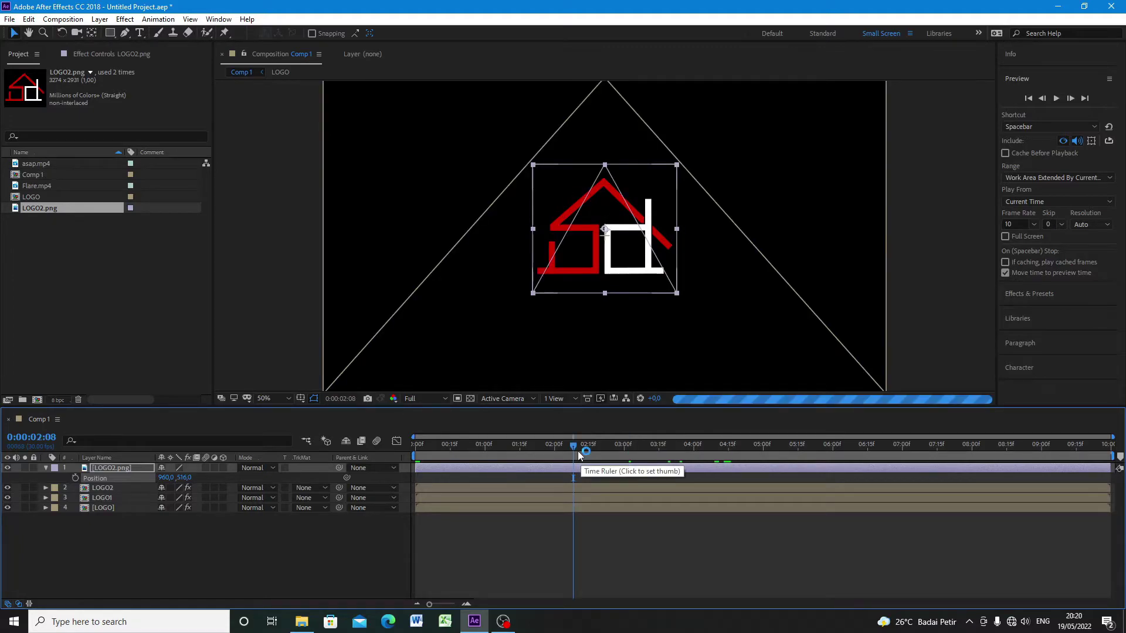
left_click_drag(182, 478, 159, 477)
left_click_drag(156, 478, 154, 478)
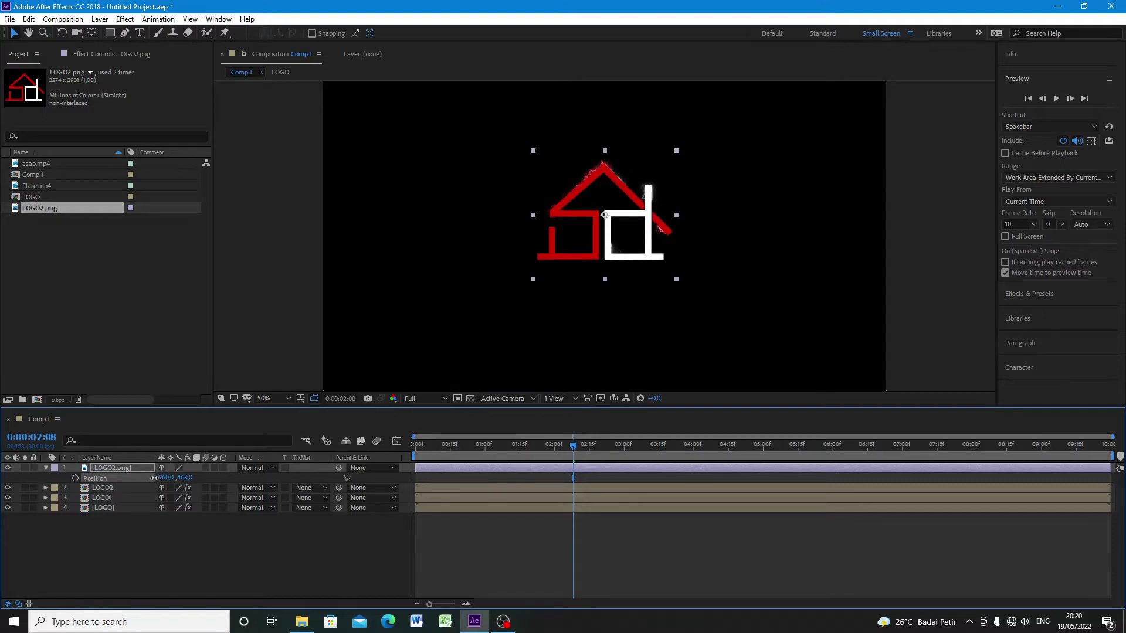
Move the start of the LOGO2.png layer to 0:00:01:00 and shorten the work area to end at about 0:00:05:15.
left_click_drag(569, 445, 712, 470)
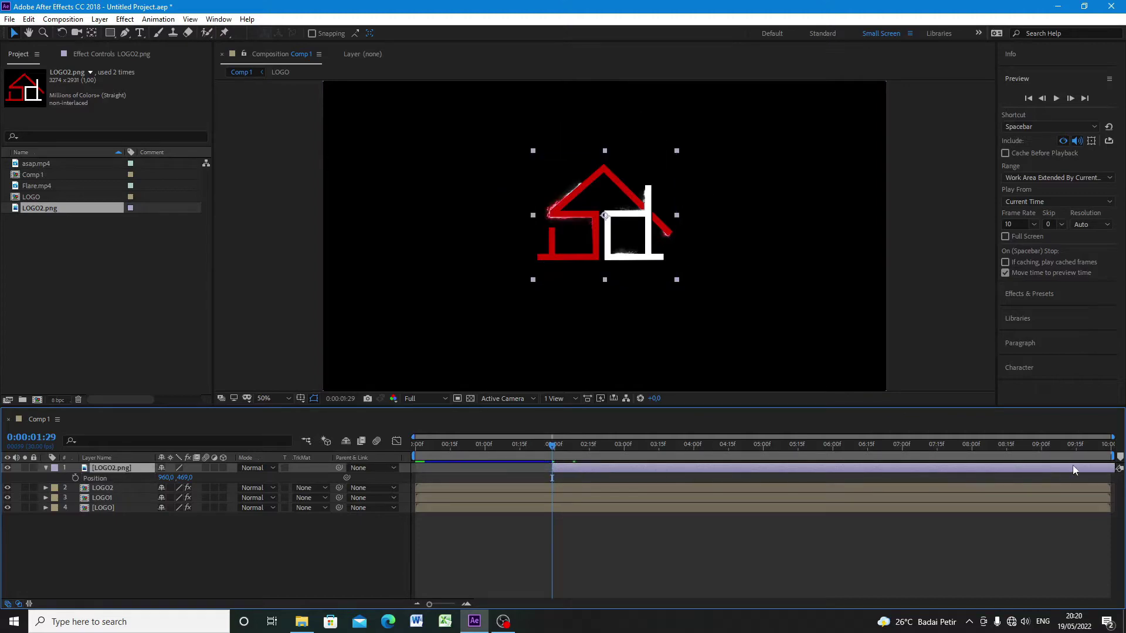
left_click_drag(1112, 456, 797, 456)
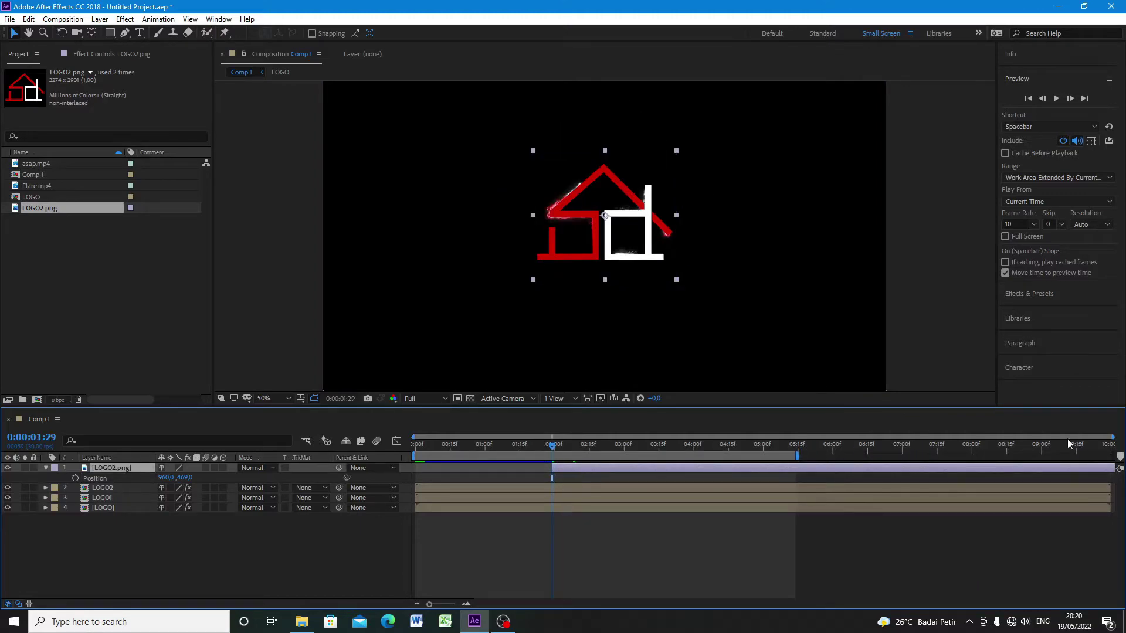
left_click_drag(1112, 437, 930, 437)
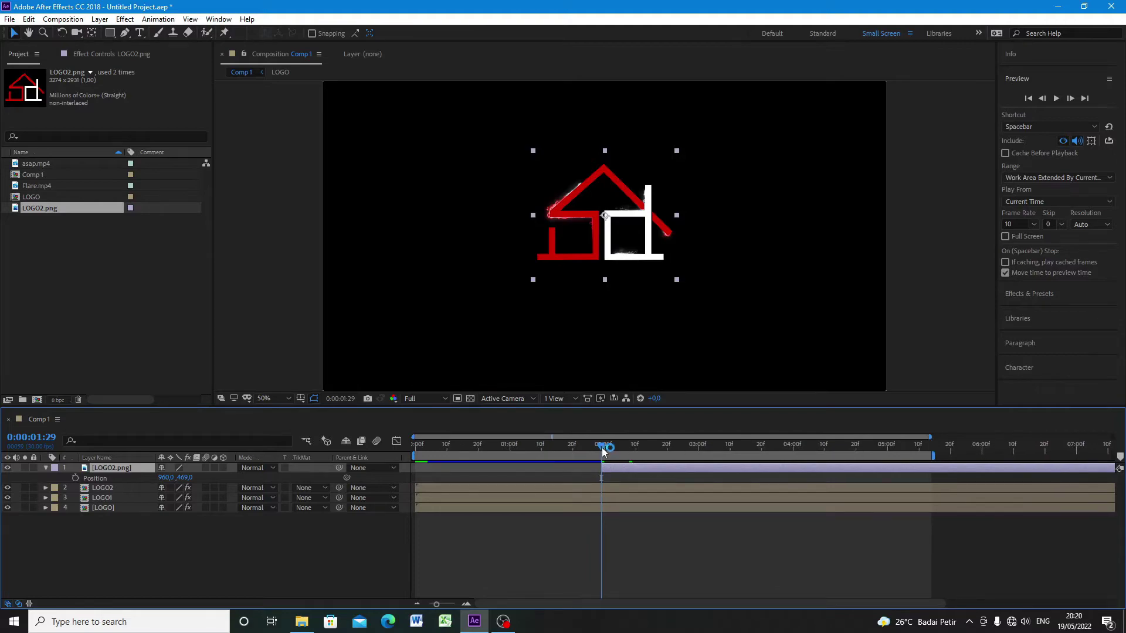
left_click_drag(603, 452, 516, 465)
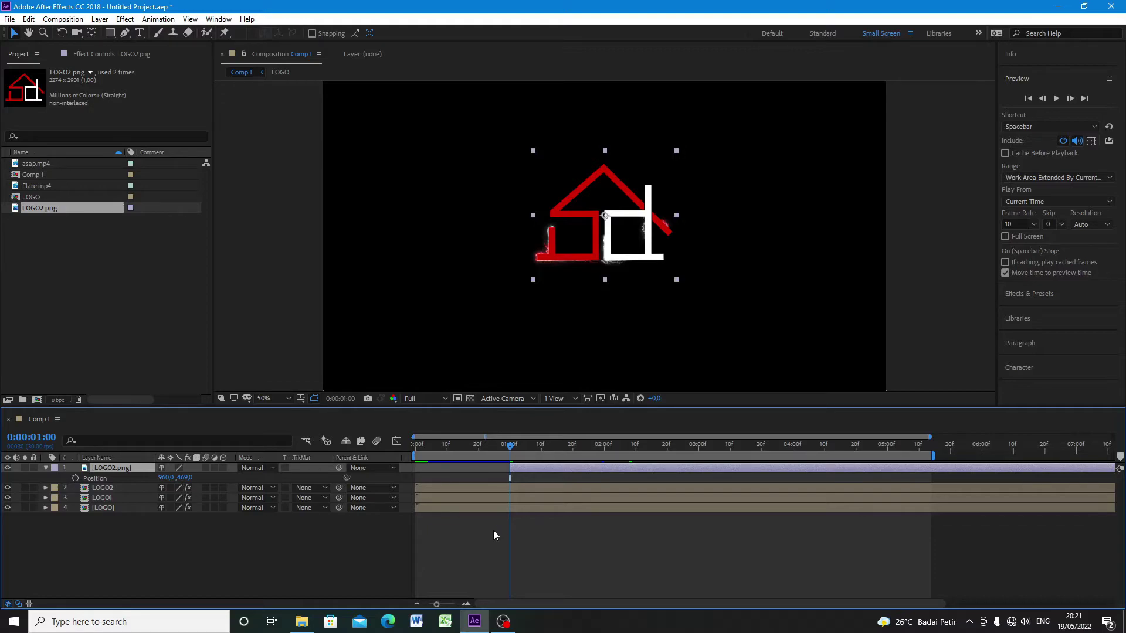
Restore the LOGO2.png layer's start to frame zero and keyframe its Opacity from 0% at 0:00:01:15 to 100% at 0:00:02:04.
mouse_move(630, 468)
left_mouse_down()
mouse_move(554, 472)
mouse_move(548, 451)
mouse_move(645, 453)
mouse_move(618, 455)
left_mouse_up()
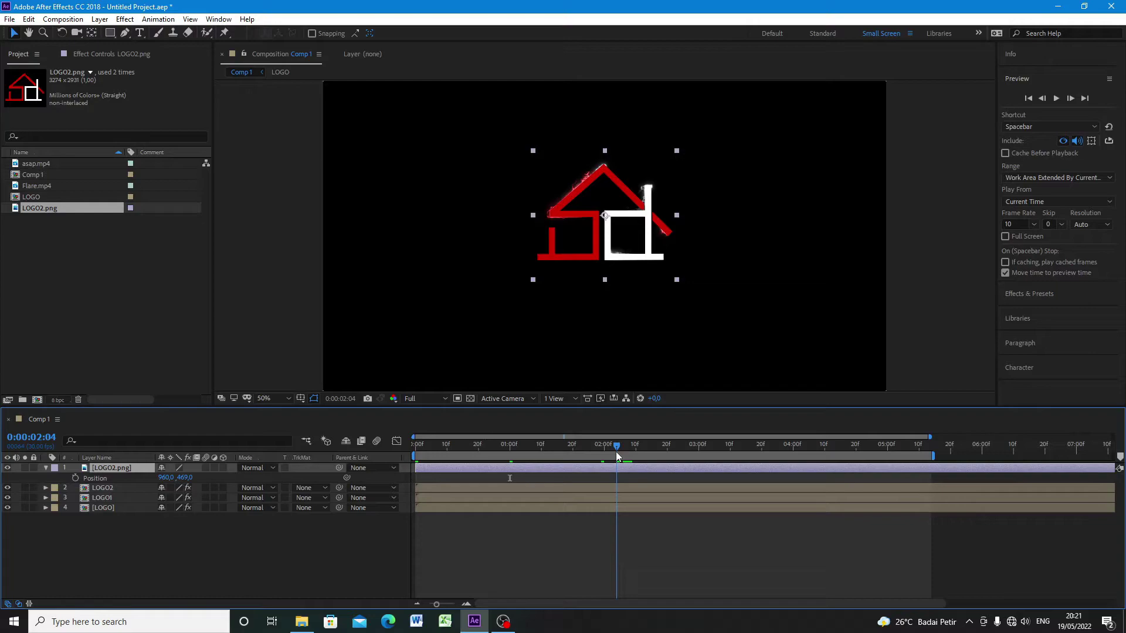
key("t")
left_click(75, 478)
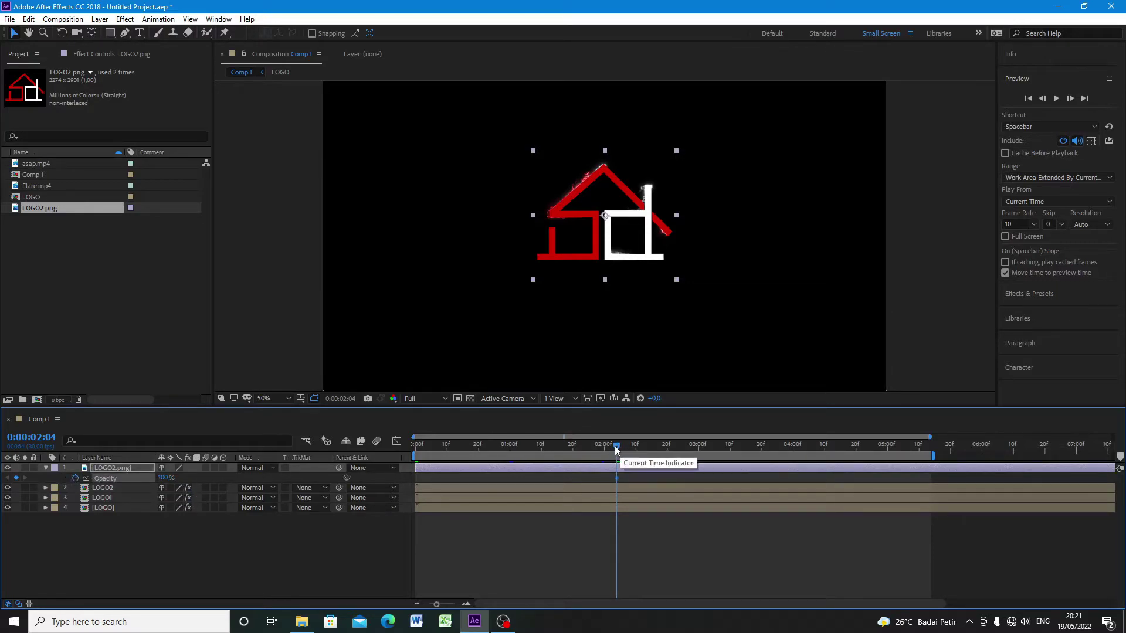
left_click_drag(617, 445, 556, 446)
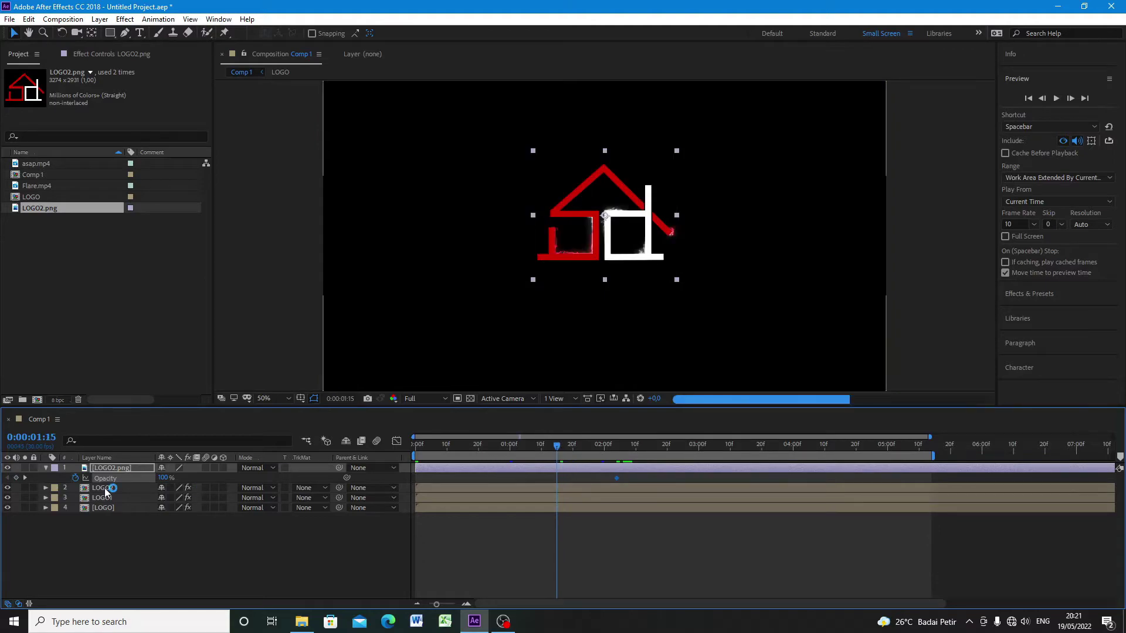
left_click_drag(164, 478, 138, 484)
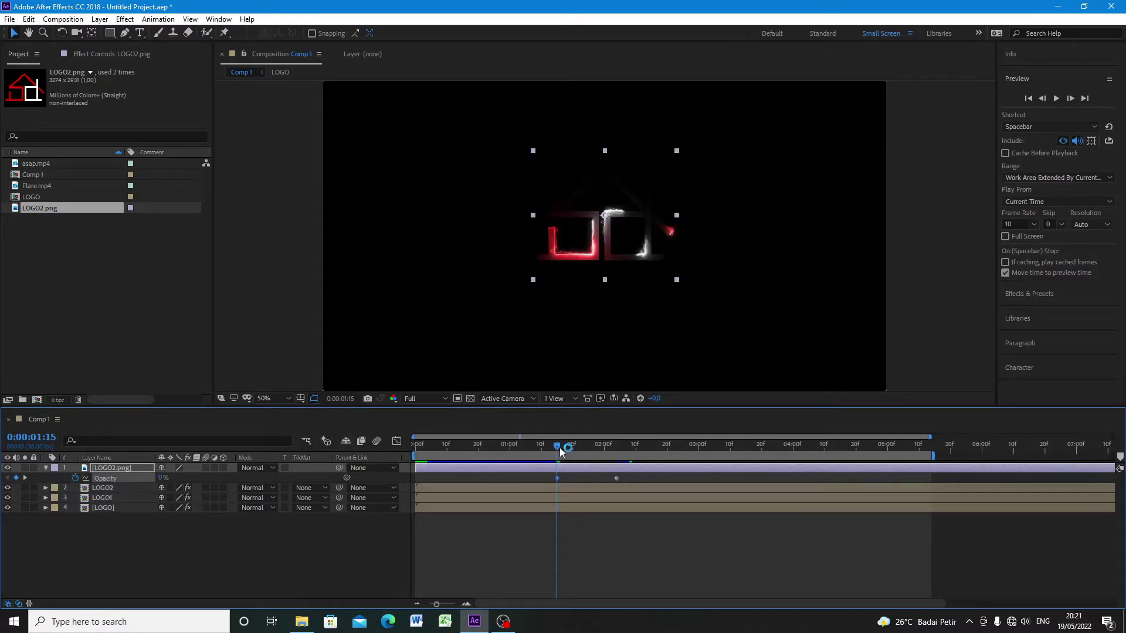
Preview the logo's fade-in over the glow animation from about 0:00:01:02.
left_click_drag(560, 450, 590, 455)
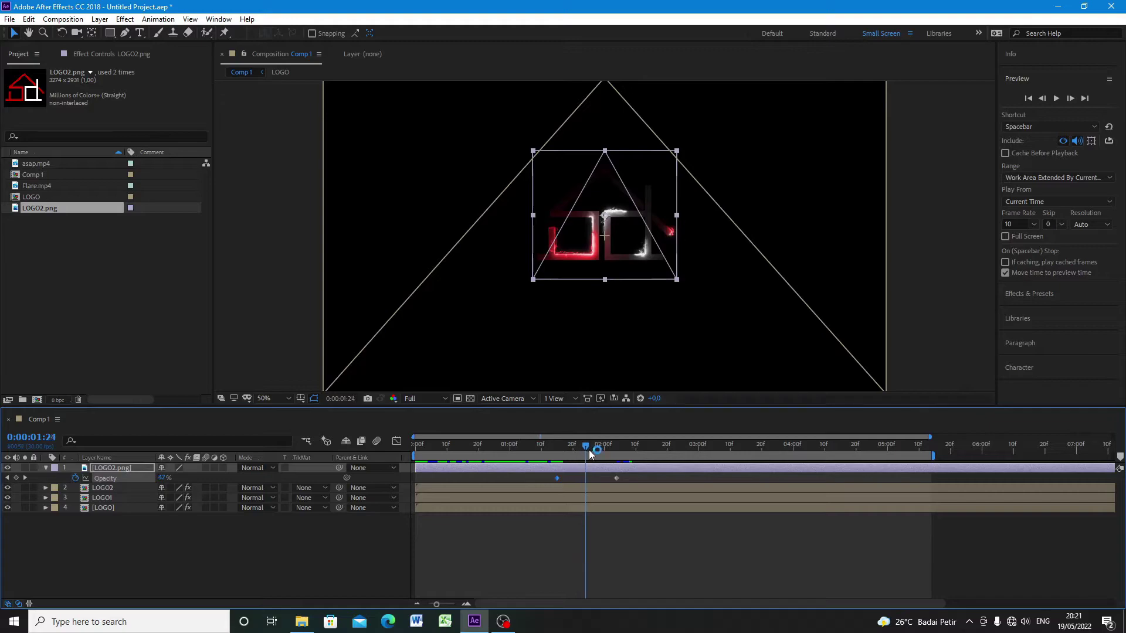
left_click(1056, 98)
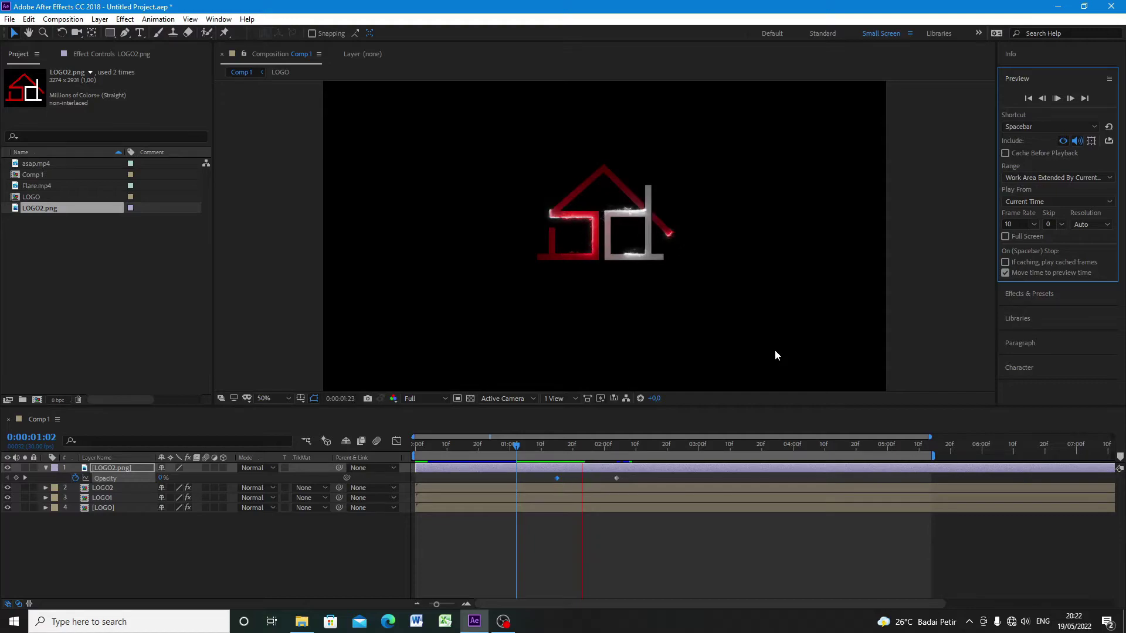
left_click(1054, 104)
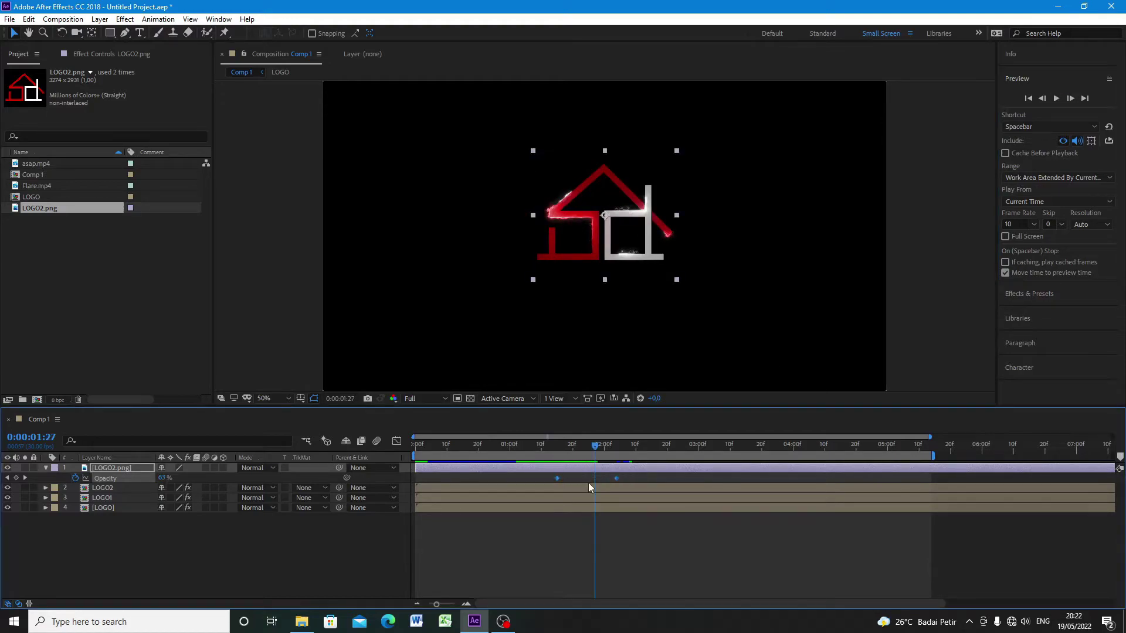
Shift both LOGO2.png Opacity keyframes to about 0:00:02:19 and 0:00:03:08, and preview the fade from 0:00:02:05.
left_click_drag(616, 478, 728, 482)
left_click_drag(595, 447, 635, 452)
key("space")
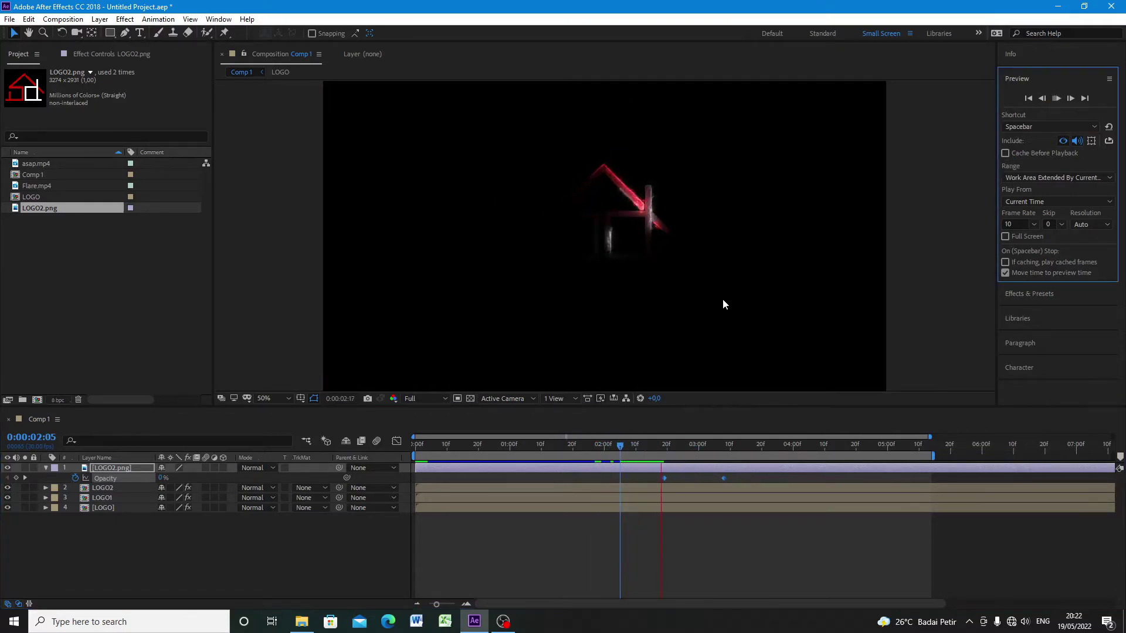
left_click(1056, 98)
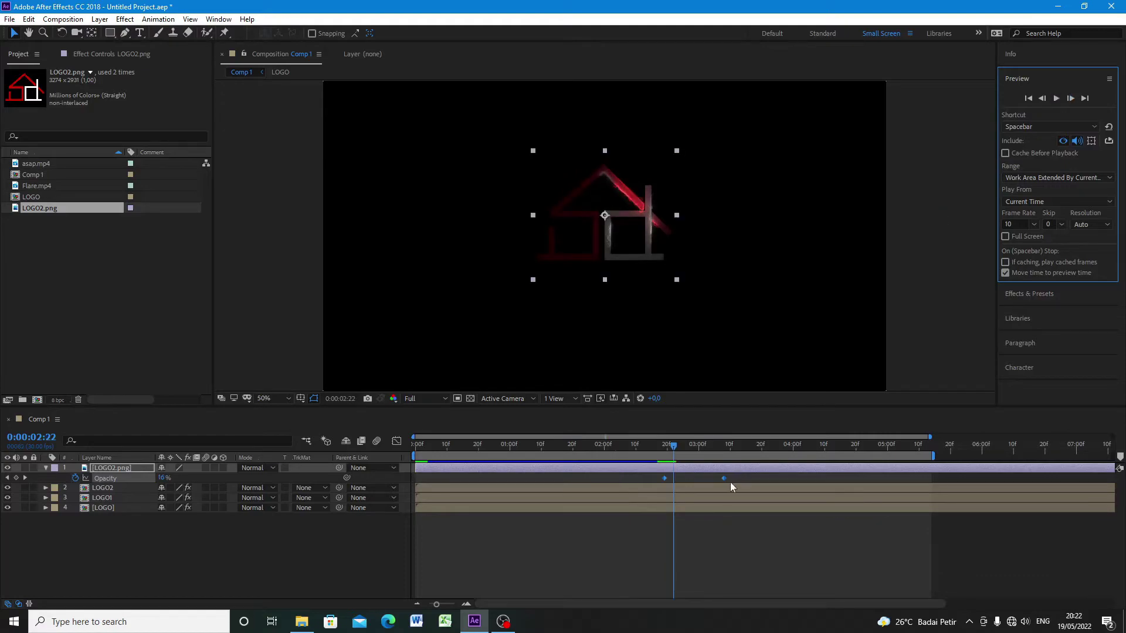
Shift both Opacity keyframes earlier to about 0:00:02:11 and 0:00:03:00, and preview the animation from the beginning.
left_click_drag(665, 484, 640, 483)
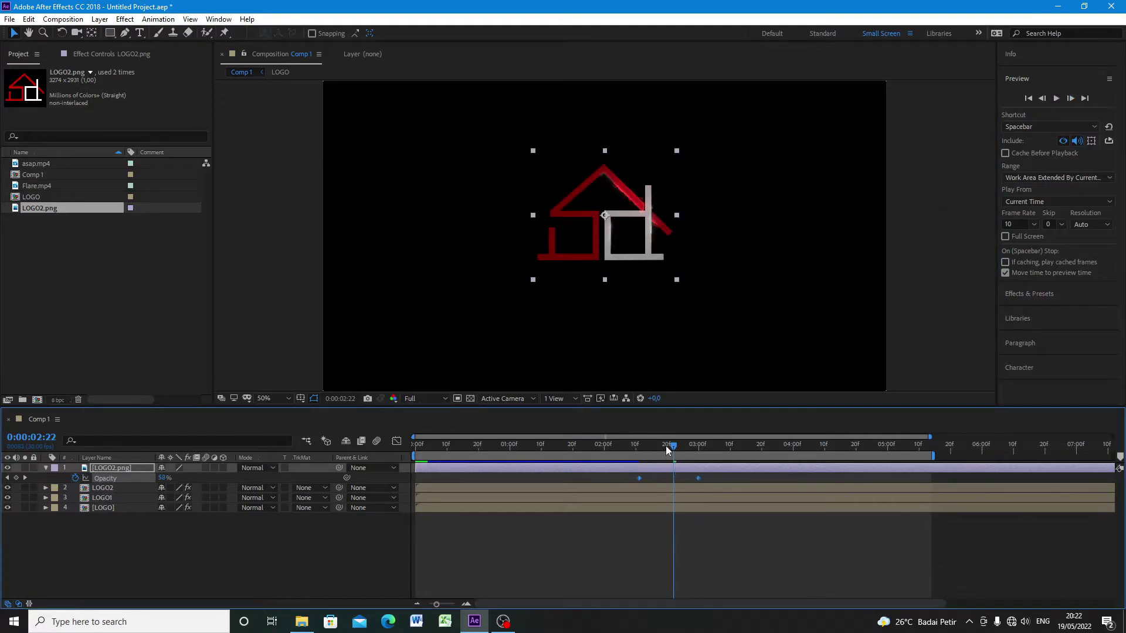
left_click(1055, 99)
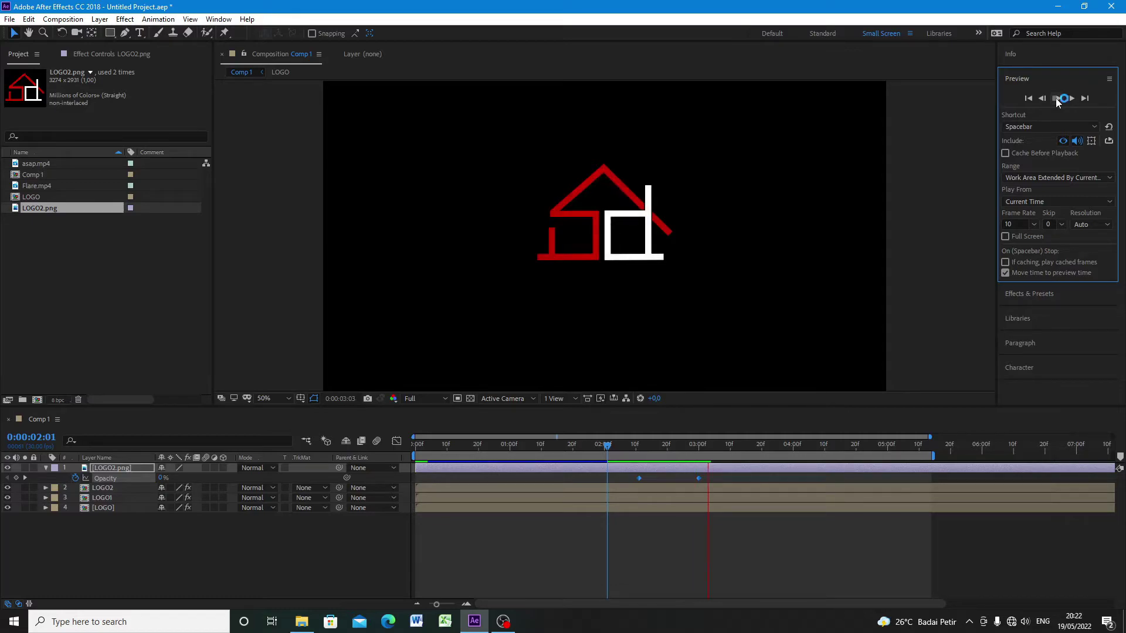
key("space")
key("Home")
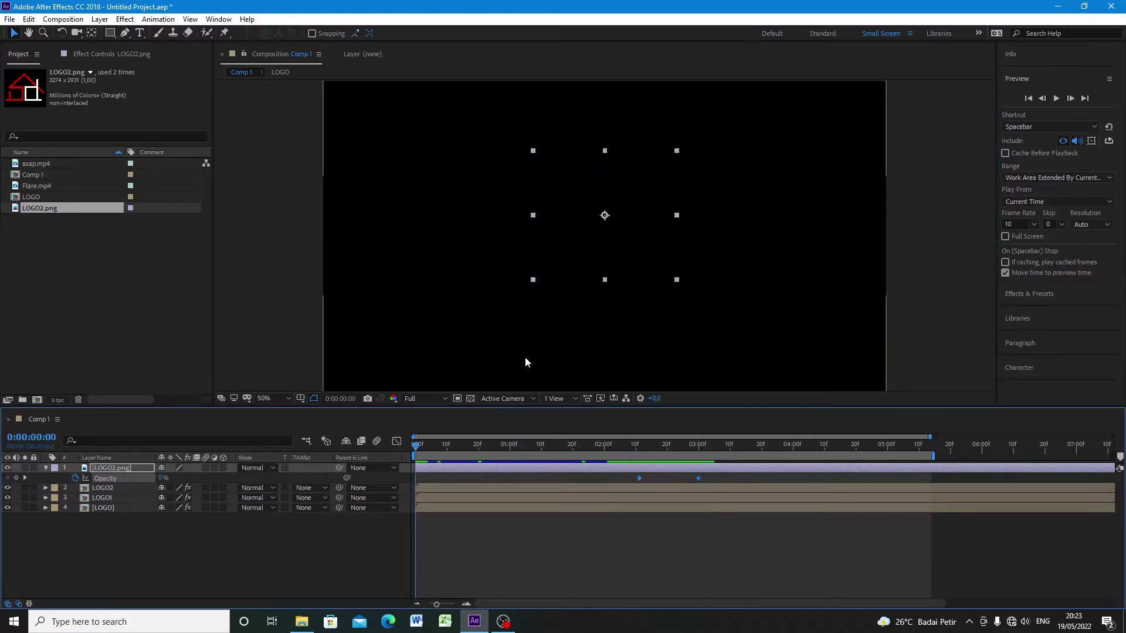
left_click(1056, 98)
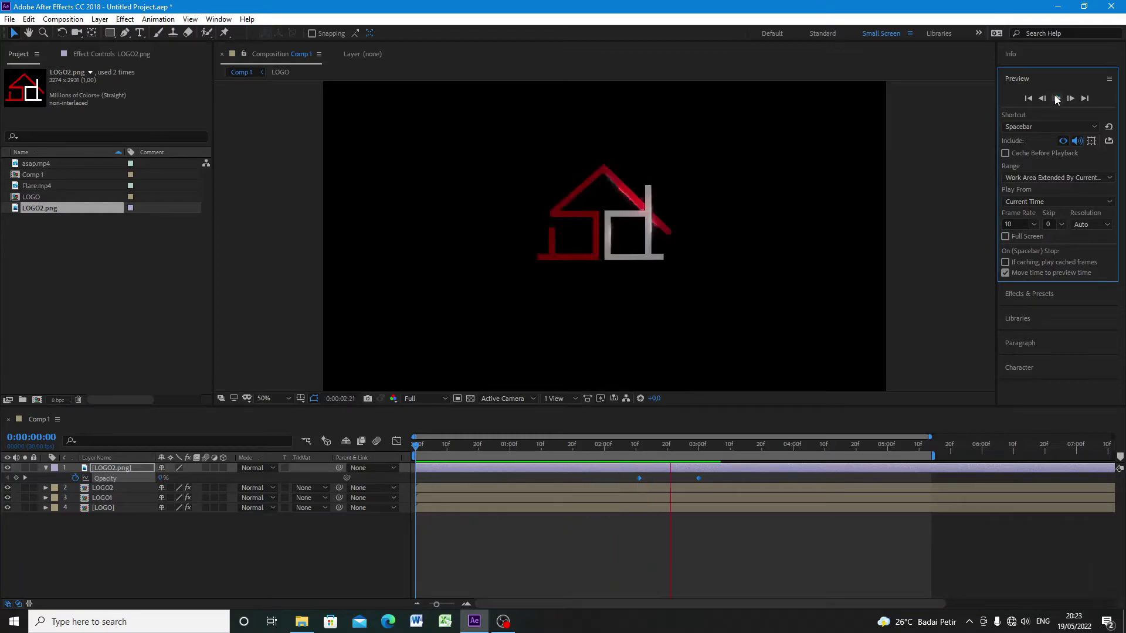
key("space")
Shift both Opacity keyframes earlier to about 0:00:02:01 and 0:00:02:20, and replay the animation from the beginning.
left_click_drag(635, 479, 604, 478)
left_click_drag(724, 449, 405, 456)
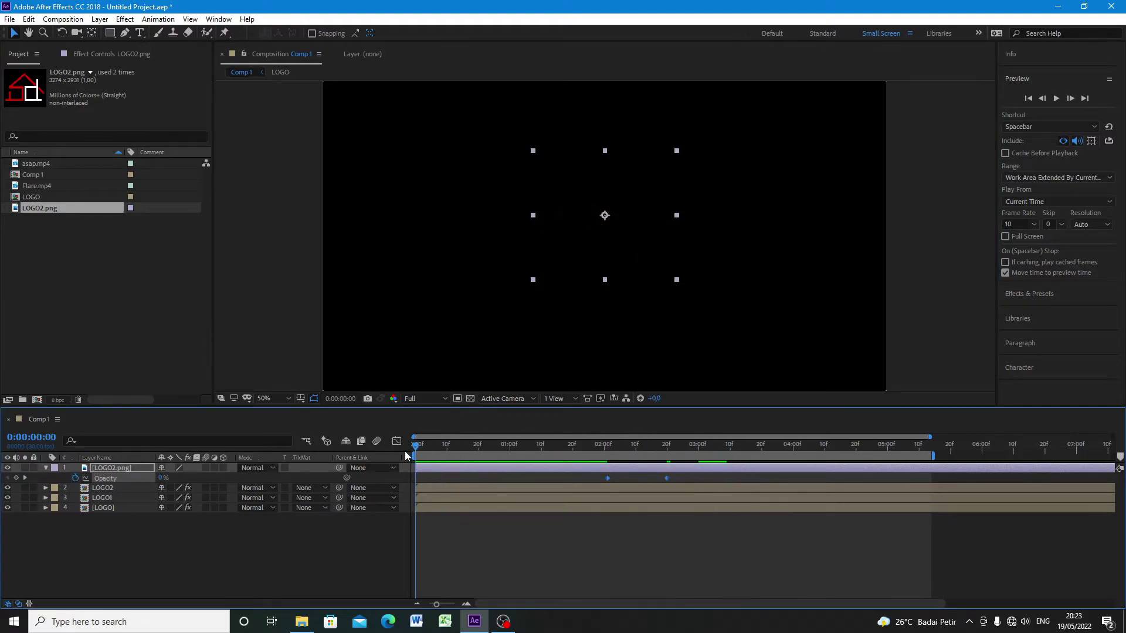
left_click(1058, 99)
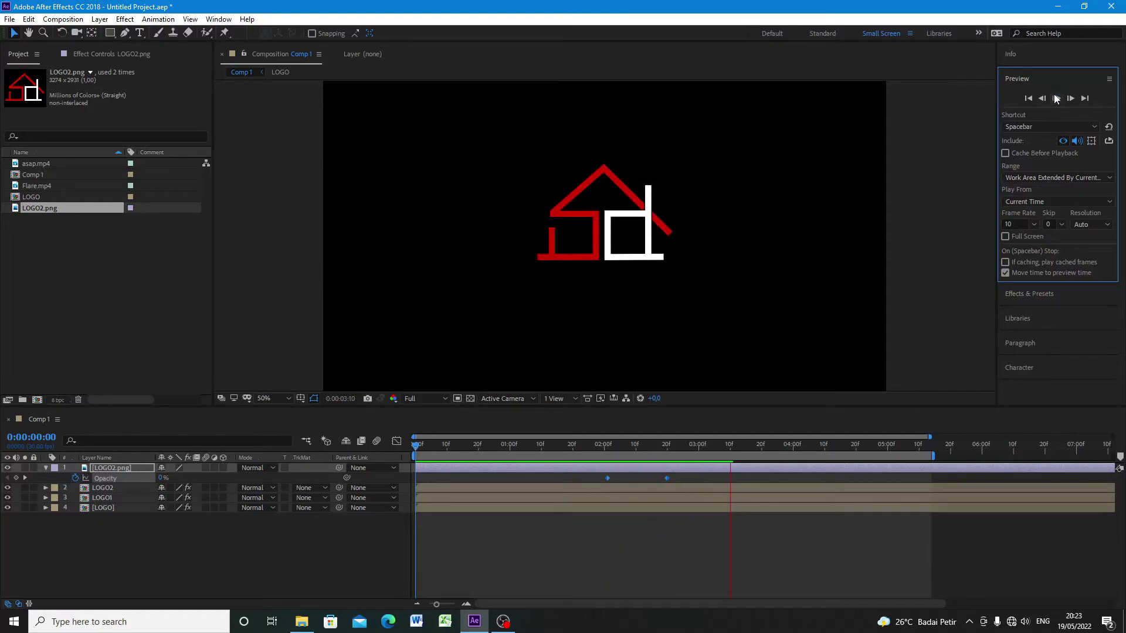
key("space")
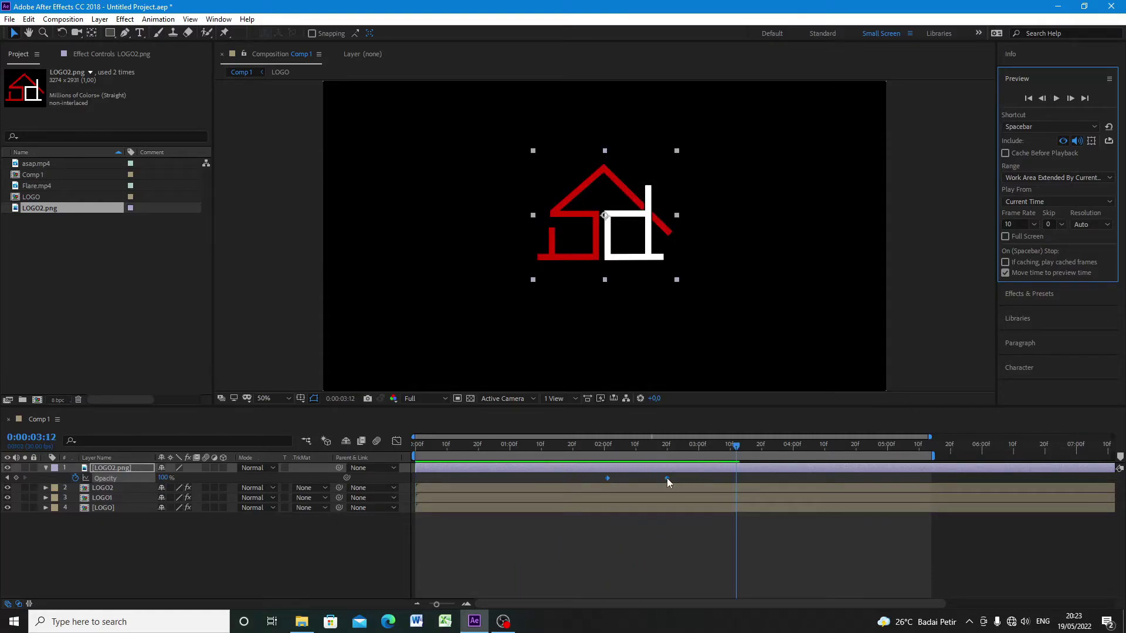
Shift the LOGO2.png fade so the 0% Opacity keyframe sits at about 0:00:02:06 and the 100% keyframe at about 0:00:03:09.
left_click_drag(667, 478, 397, 453)
left_click(1056, 98)
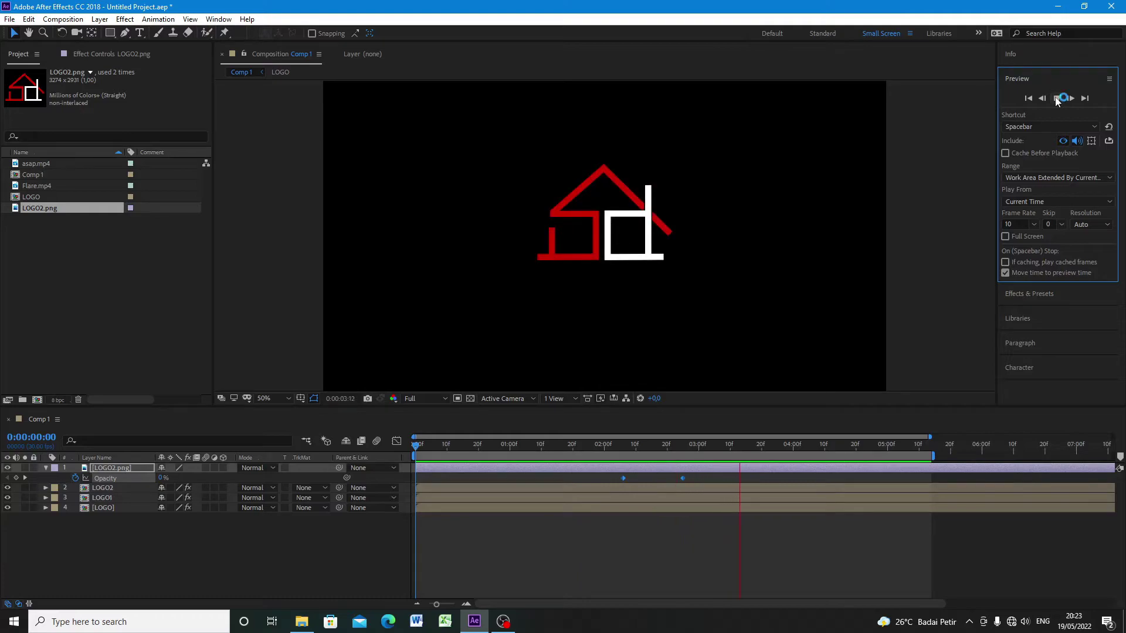
left_click(683, 480)
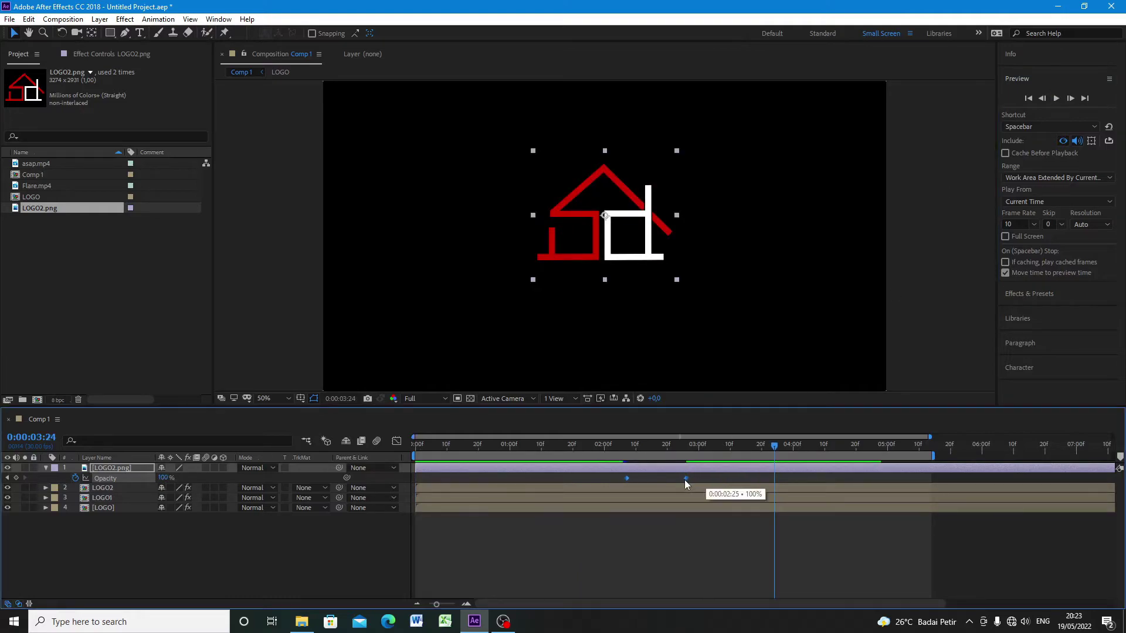
left_click_drag(682, 480, 727, 479)
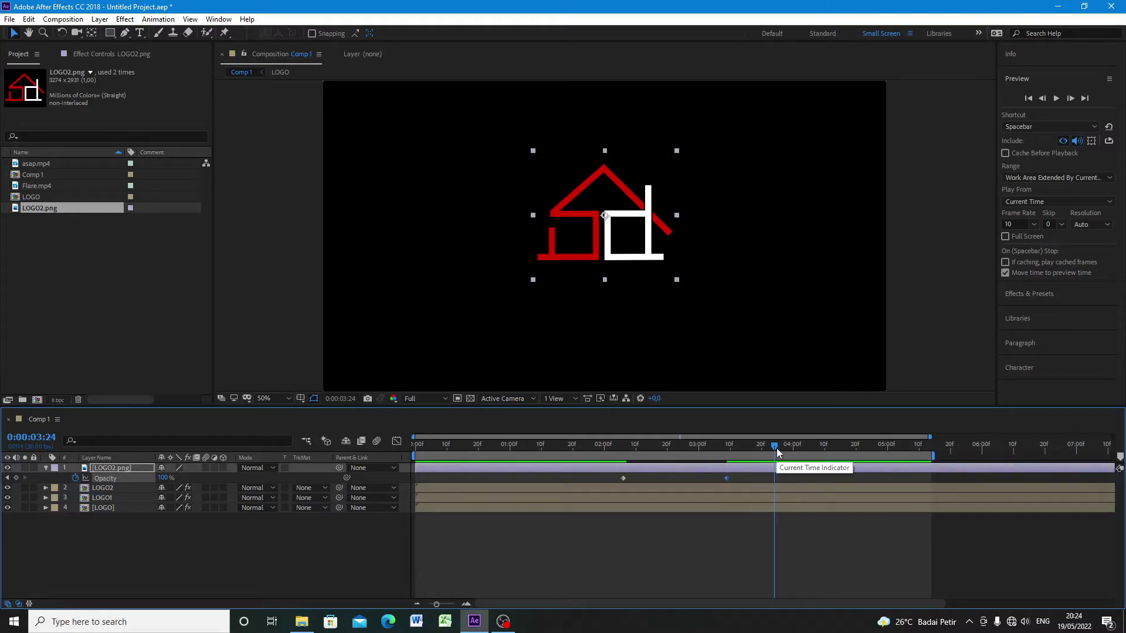
Preview the lengthened logo fade-in from the beginning and park the playhead at 0:00:03:11.
key("Home")
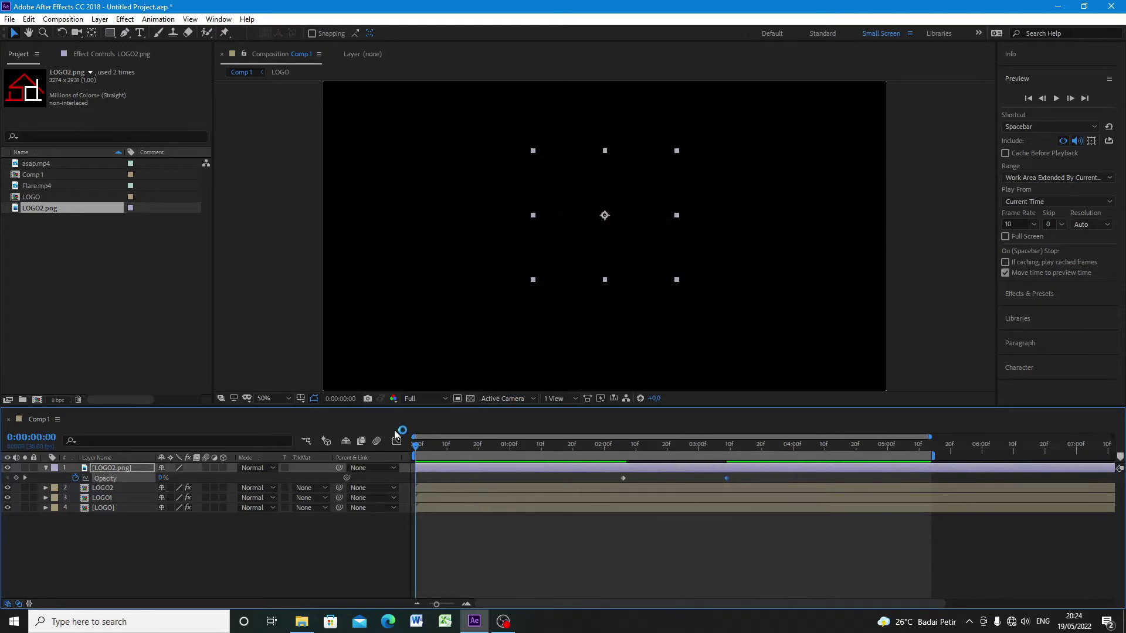
left_click(1057, 99)
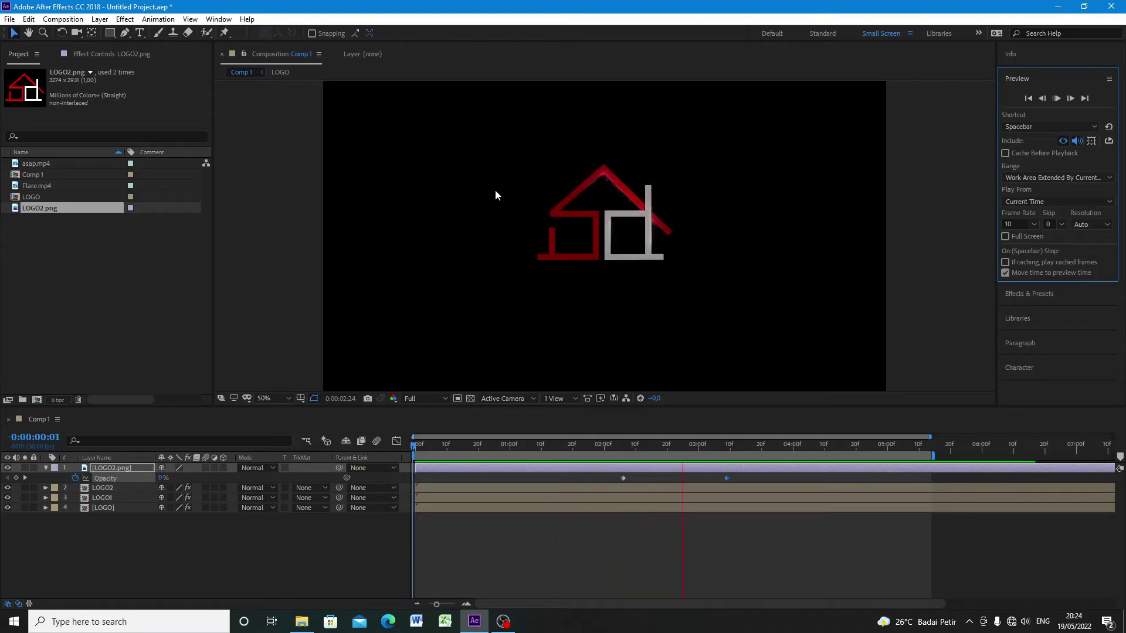
left_click(787, 447)
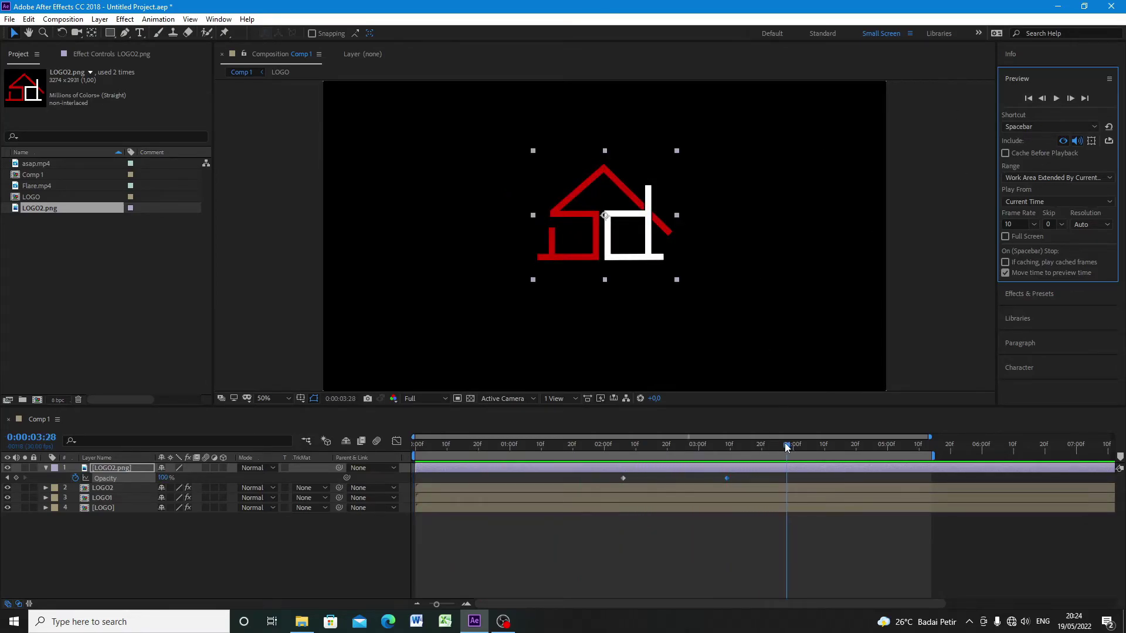
left_click_drag(787, 447, 726, 439)
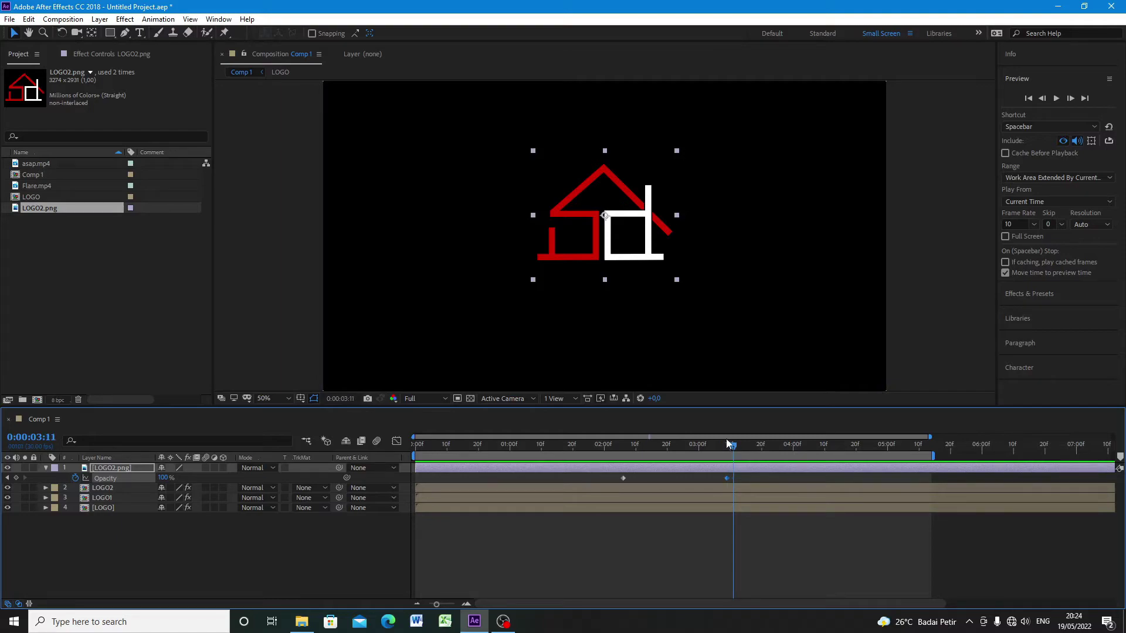
Collapse the LOGO2.png layer's properties and add a new empty text layer above it.
left_click(93, 569)
left_click(45, 469)
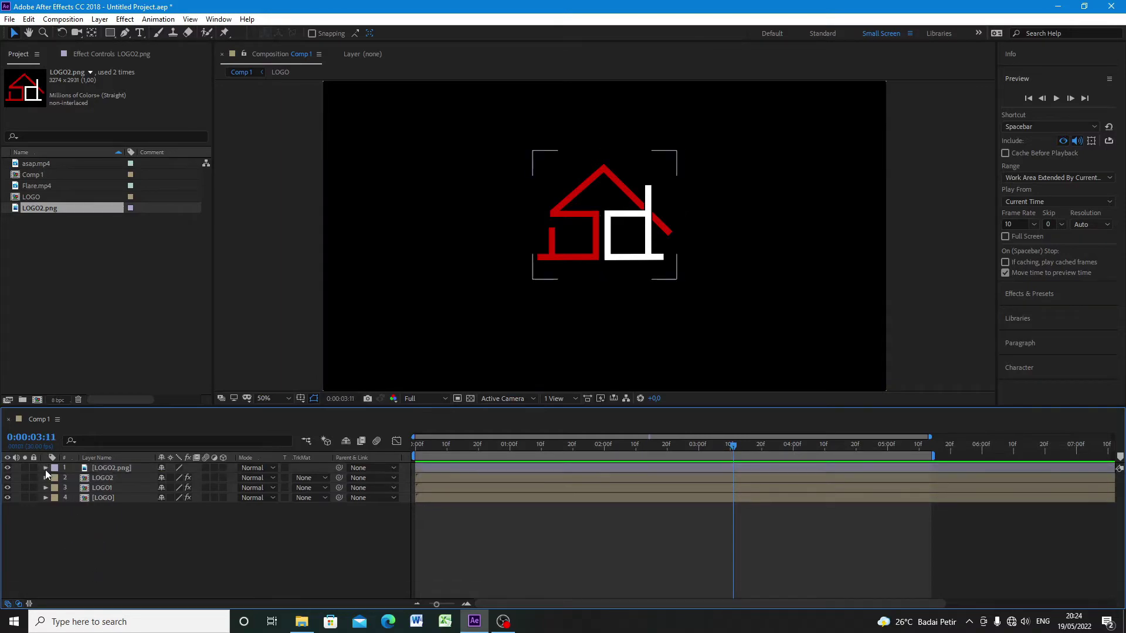
right_click(134, 544)
mouse_move(185, 417)
left_click(296, 466)
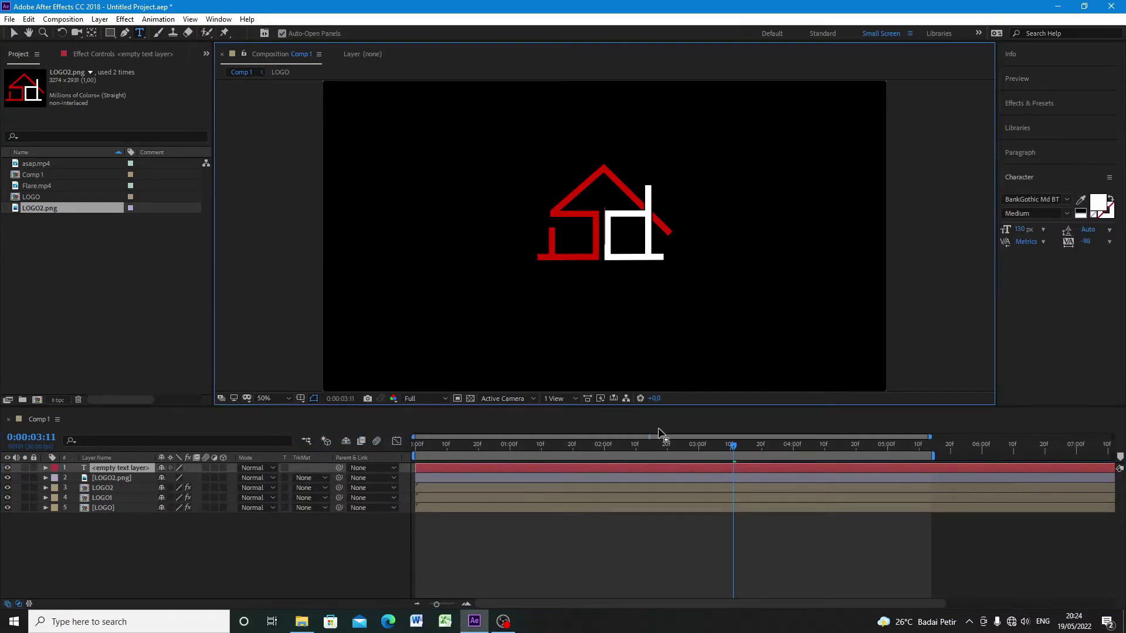
Enter the title "SD STUDIO" in the empty text layer and move it just below the house logo.
key("Home")
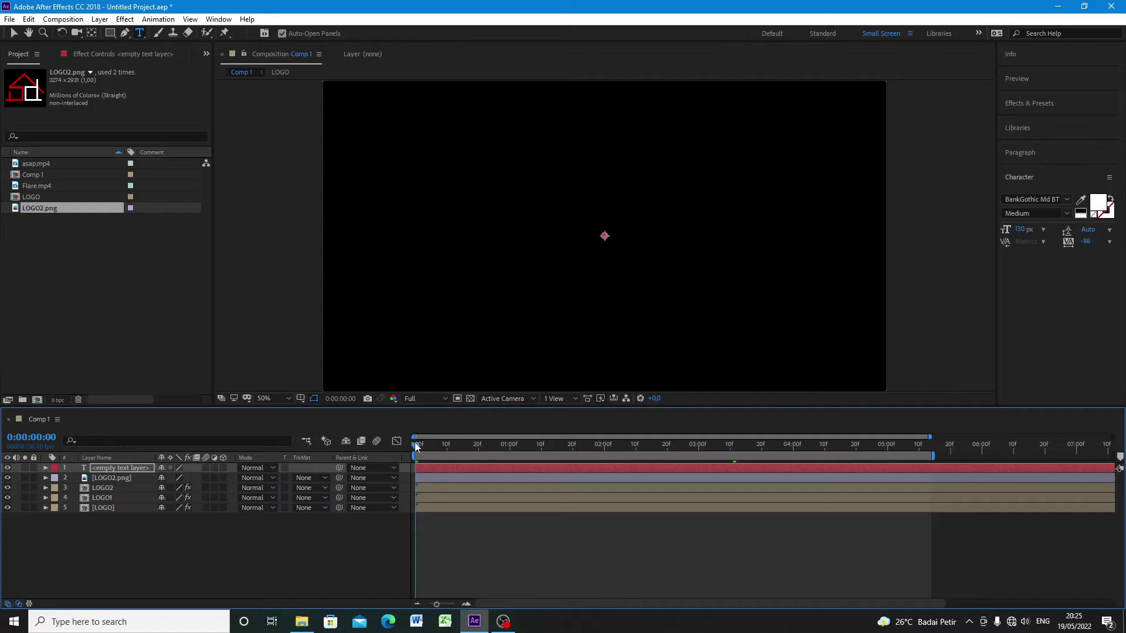
left_click_drag(416, 447, 743, 450)
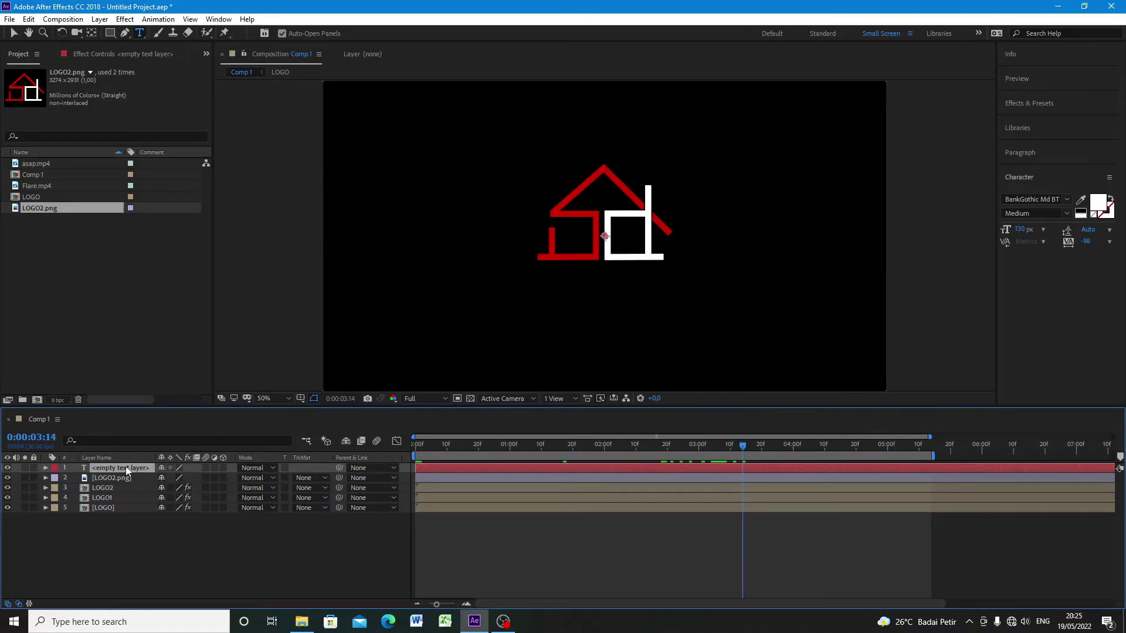
double_click(125, 467)
type("SD")
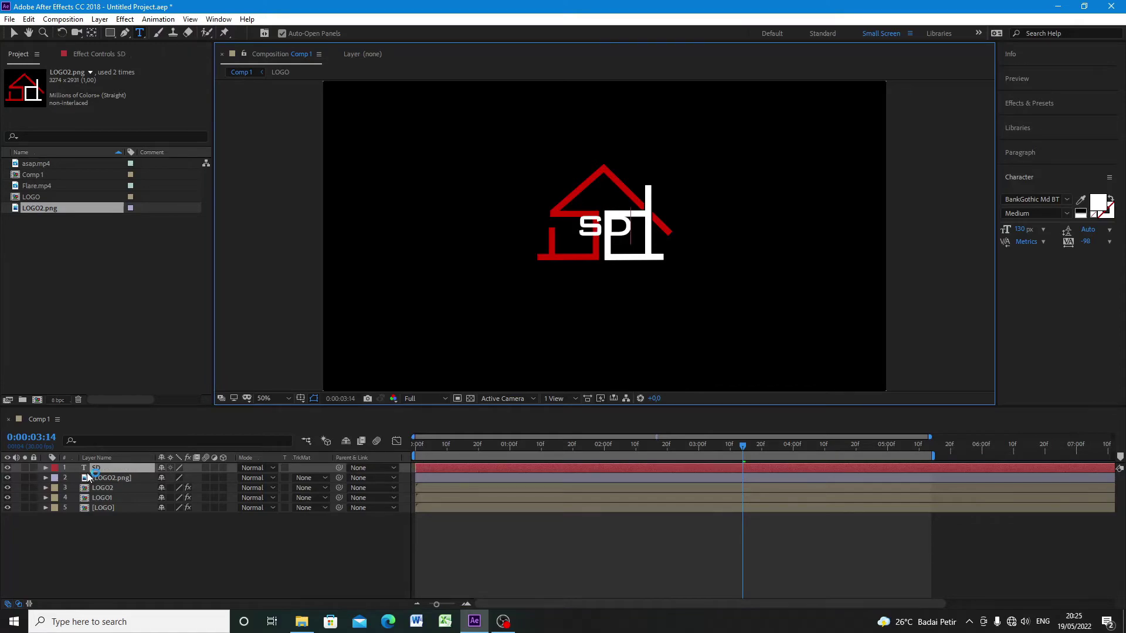
type(" STUDIO")
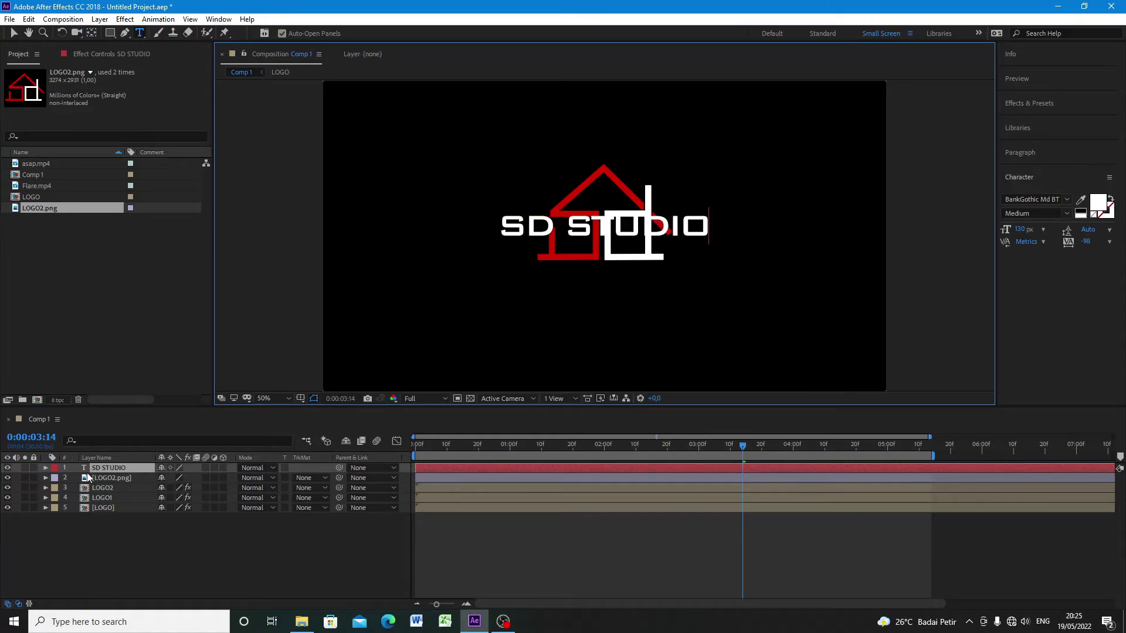
left_click(13, 33)
left_click_drag(515, 237, 525, 300)
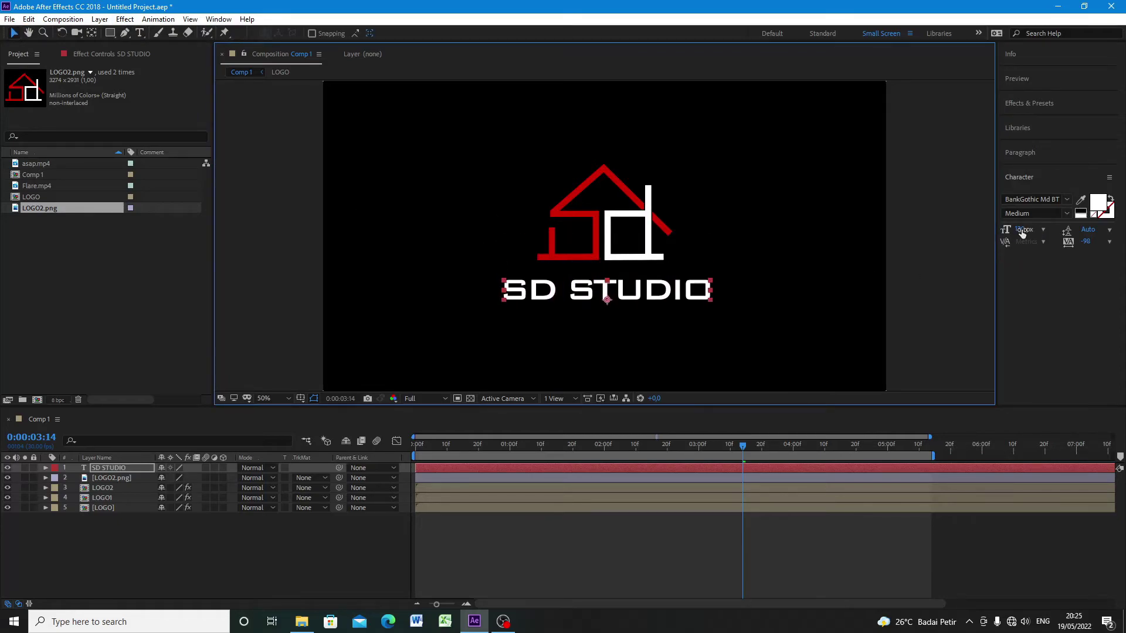
Set the title's font size to 96 px and tracking to 19, and nudge it slightly upward beneath the logo.
left_click_drag(1023, 231, 1005, 237)
mouse_move(1092, 241)
left_mouse_down()
mouse_move(1111, 242)
mouse_move(1095, 244)
left_mouse_up()
left_click_drag(658, 295, 658, 292)
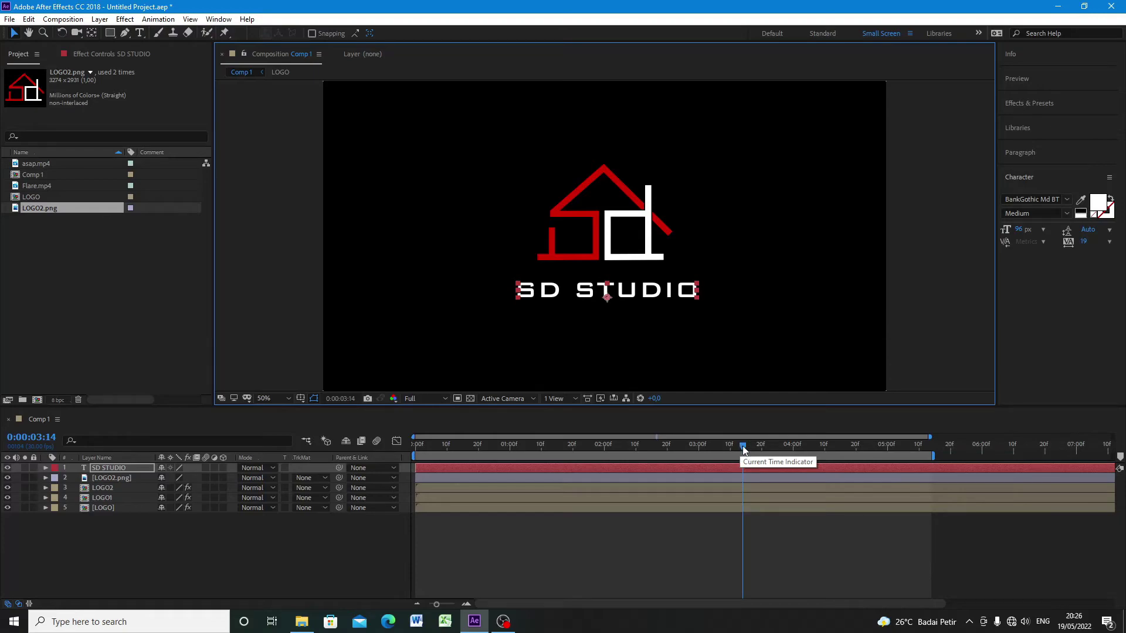
At 0:00:03:10, draw a rectangular mask around the SD STUDIO title and set a Mask Path keyframe.
mouse_move(742, 446)
left_mouse_down()
mouse_move(650, 453)
mouse_move(732, 453)
left_mouse_up()
left_click(107, 33)
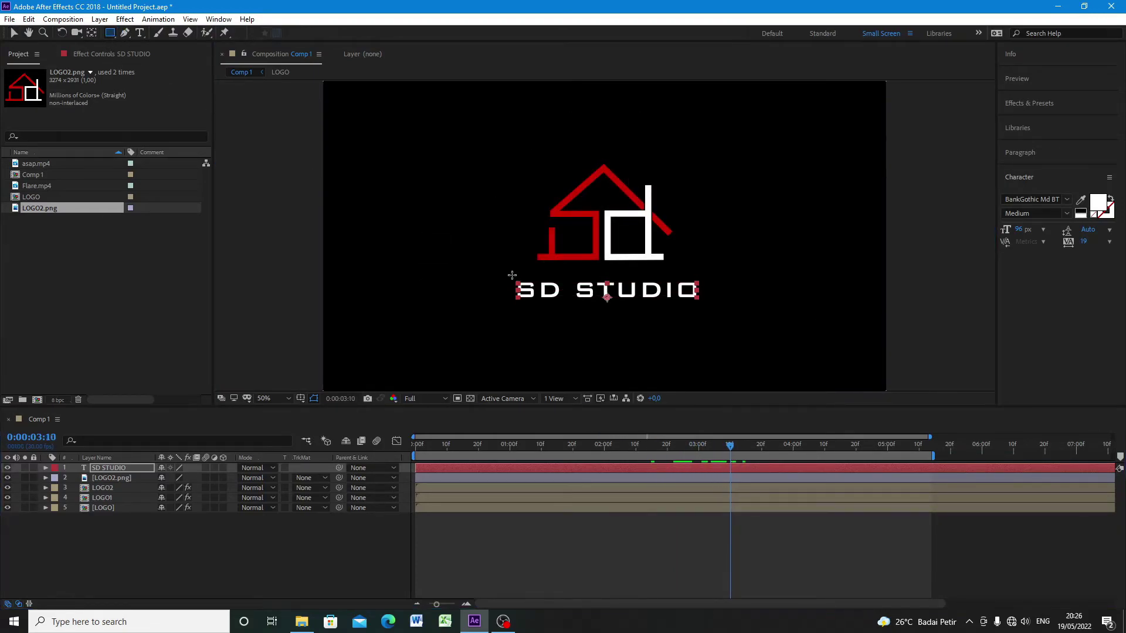
left_click_drag(505, 274, 708, 305)
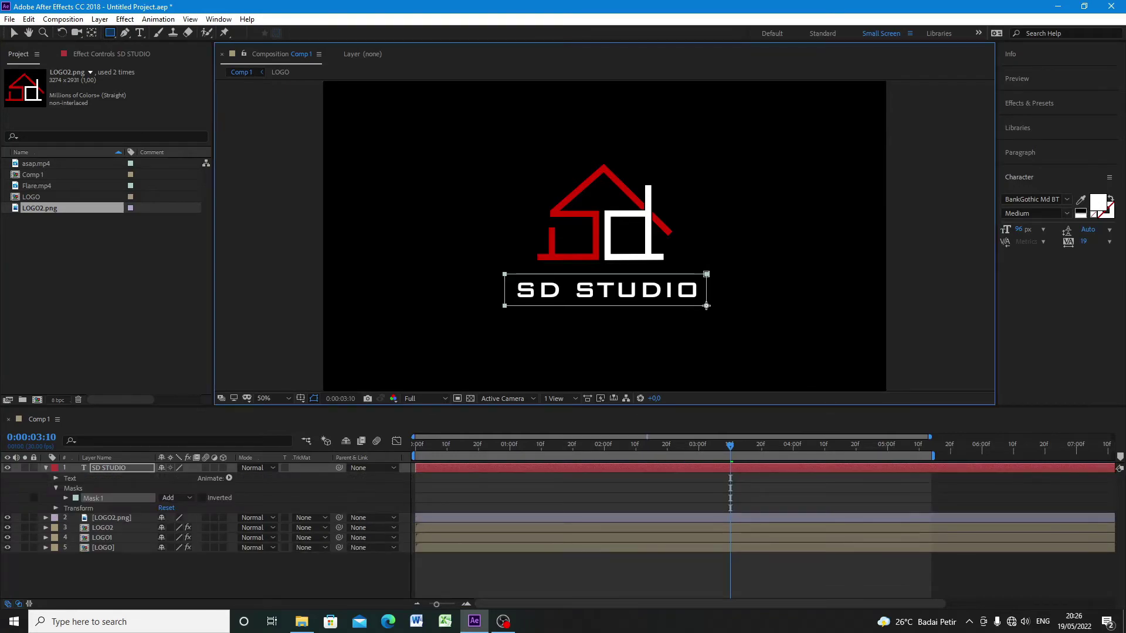
left_click(65, 498)
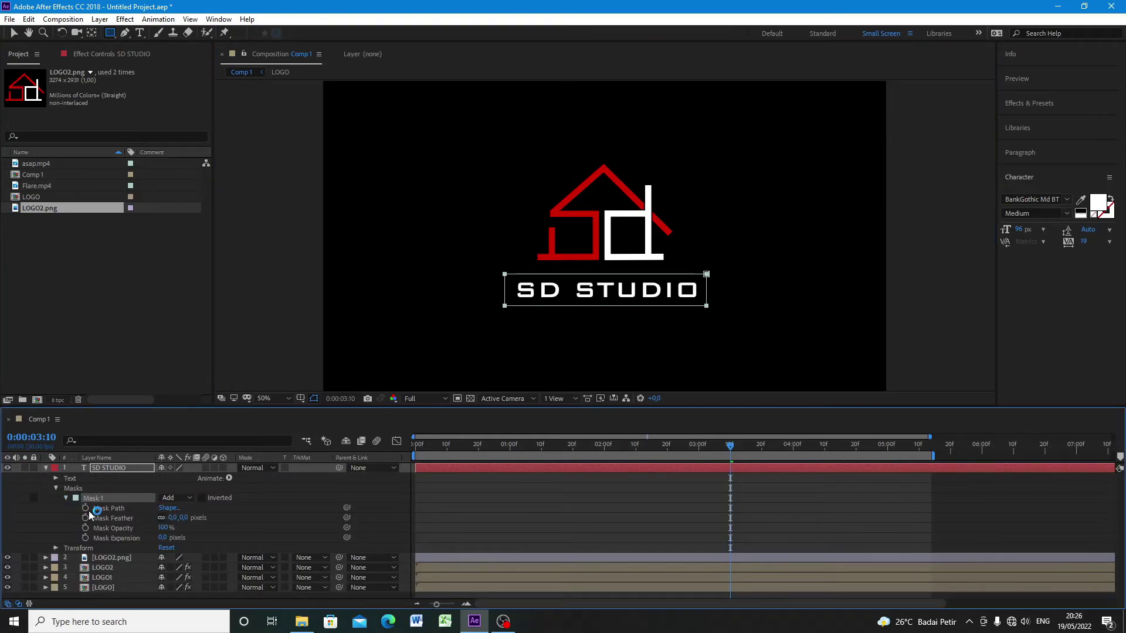
left_click(87, 508)
At 0:00:01:20, collapse both sides of the title's mask into a thin vertical line at the text's centre.
left_click_drag(731, 449, 573, 445)
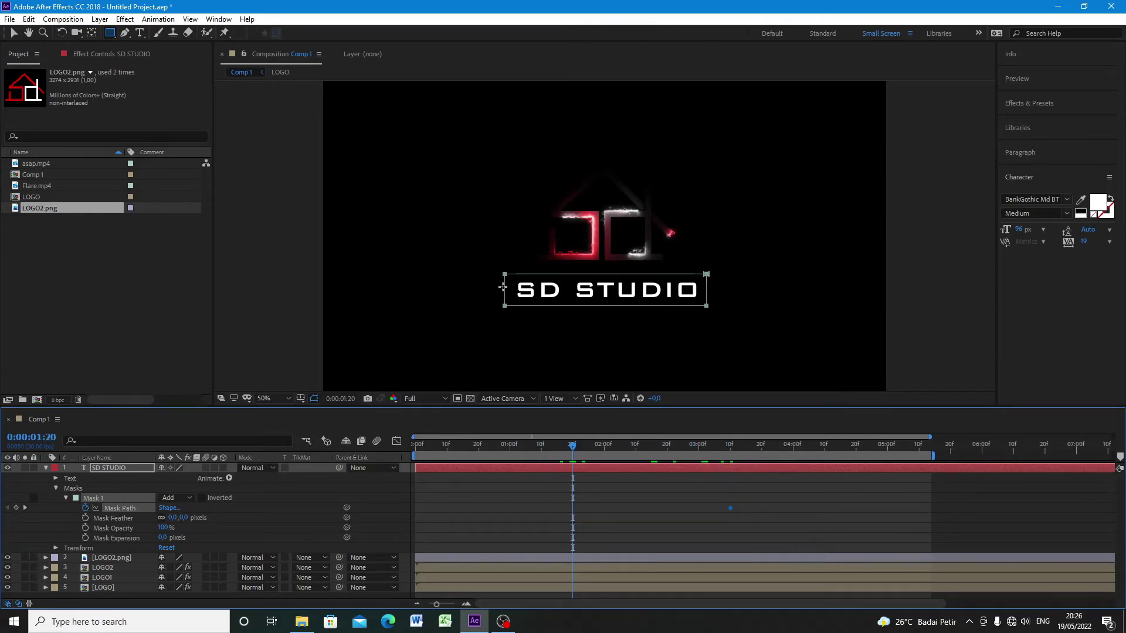
left_click(11, 36)
left_click_drag(505, 292, 596, 293)
key("ctrl+z")
left_click_drag(503, 290, 603, 290)
left_click_drag(707, 291, 610, 295)
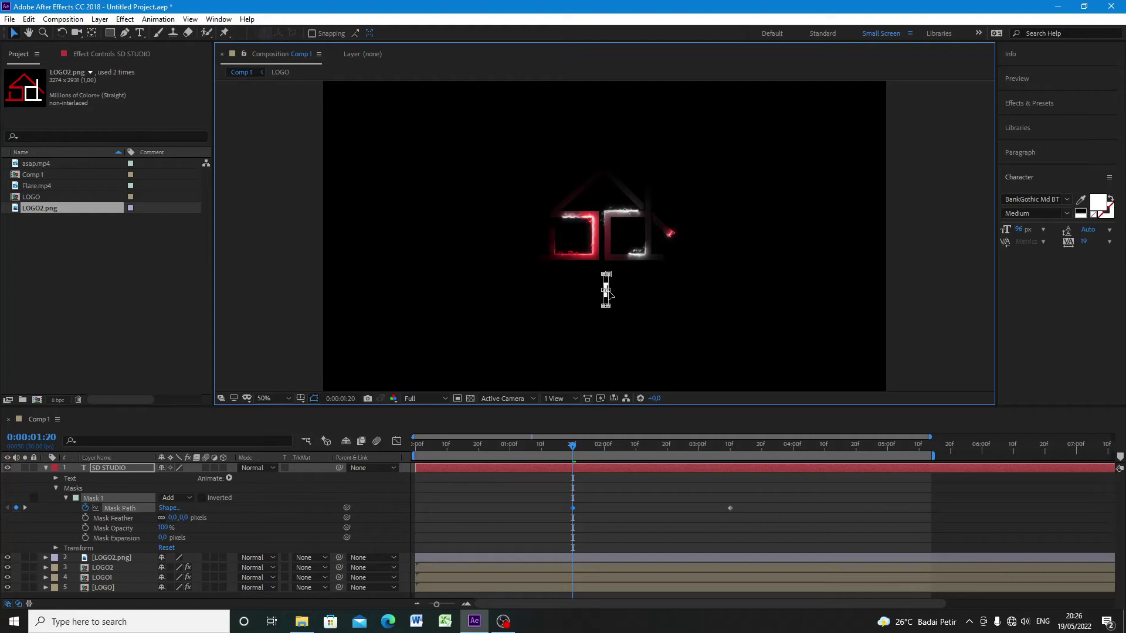
Keyframe the title's Mask Feather at 0 pixels at 0:00:01:20 and 133 pixels at 0:00:01:27.
left_click(86, 518)
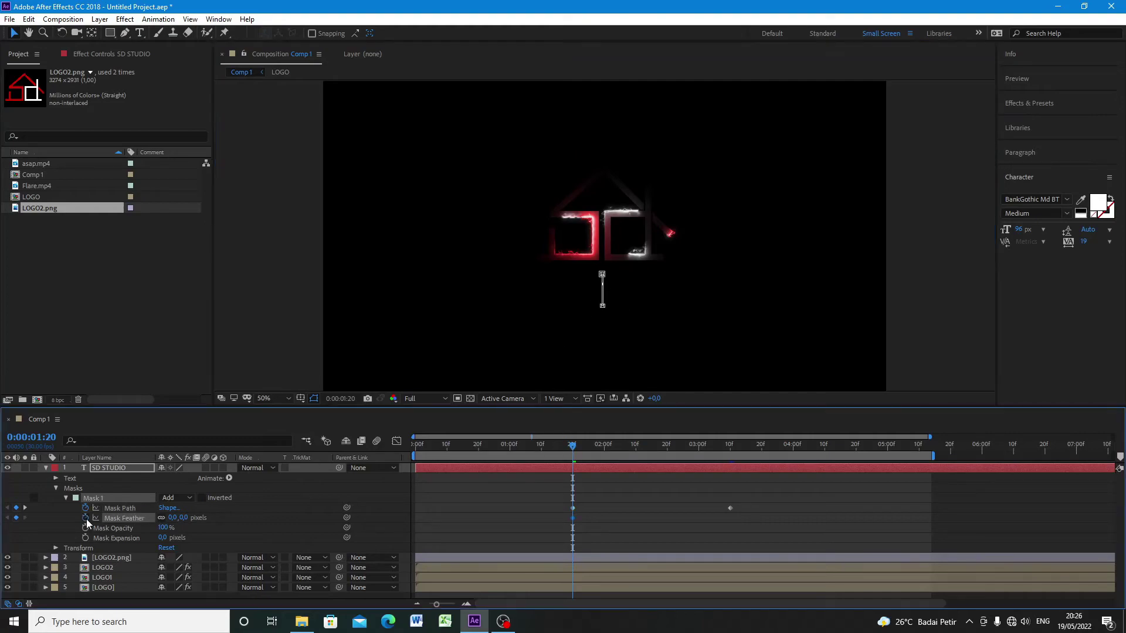
left_click_drag(572, 455, 595, 455)
left_click(178, 520)
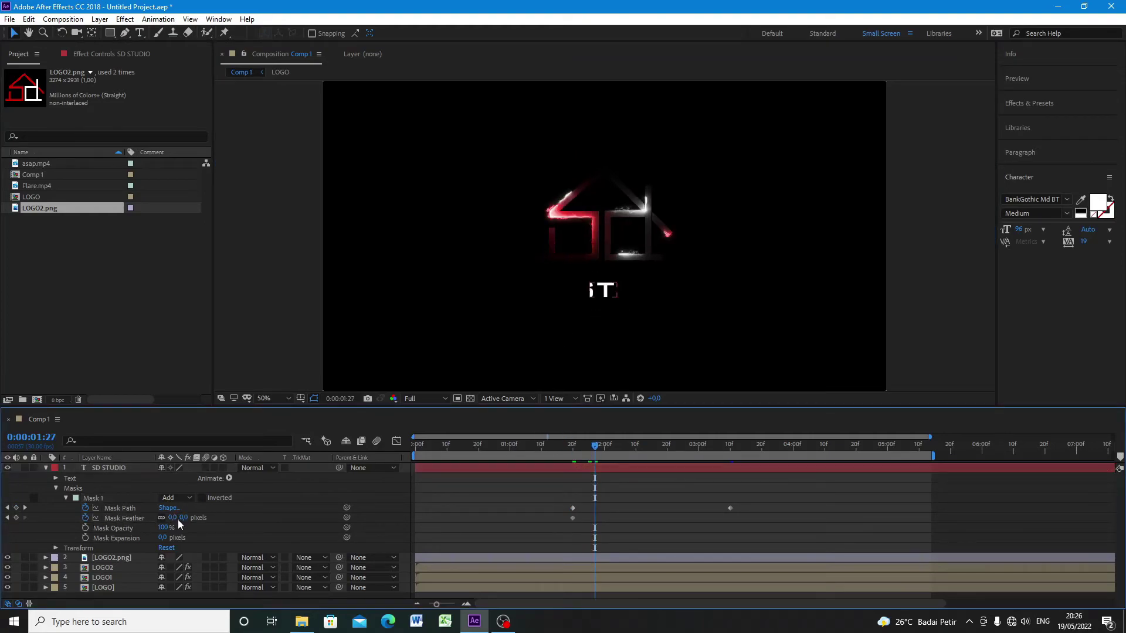
left_click_drag(181, 521, 276, 525)
Preview the title's mask reveal from 0:00:01:15 and stop at 0:00:03:10.
left_click_drag(593, 453, 556, 481)
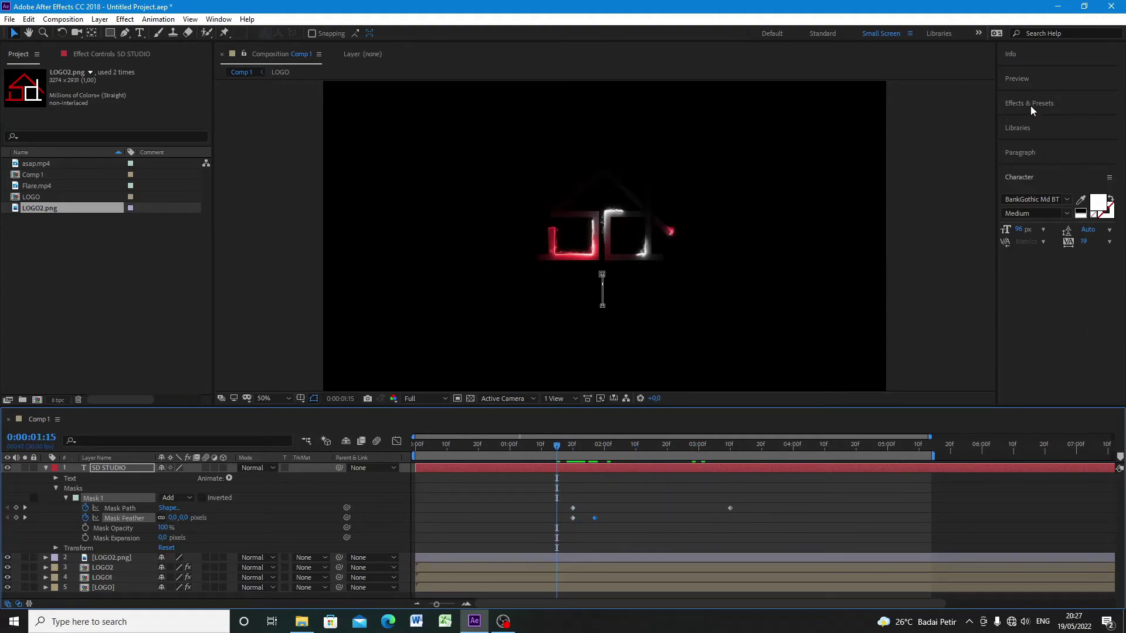
left_click(1023, 79)
left_click(1056, 98)
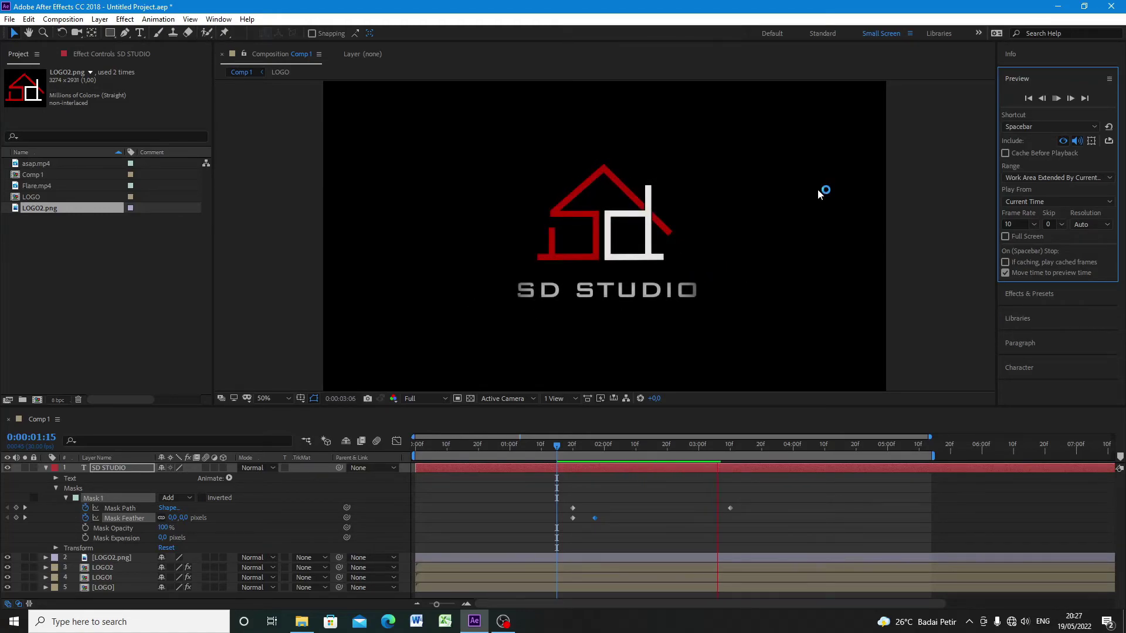
key("space")
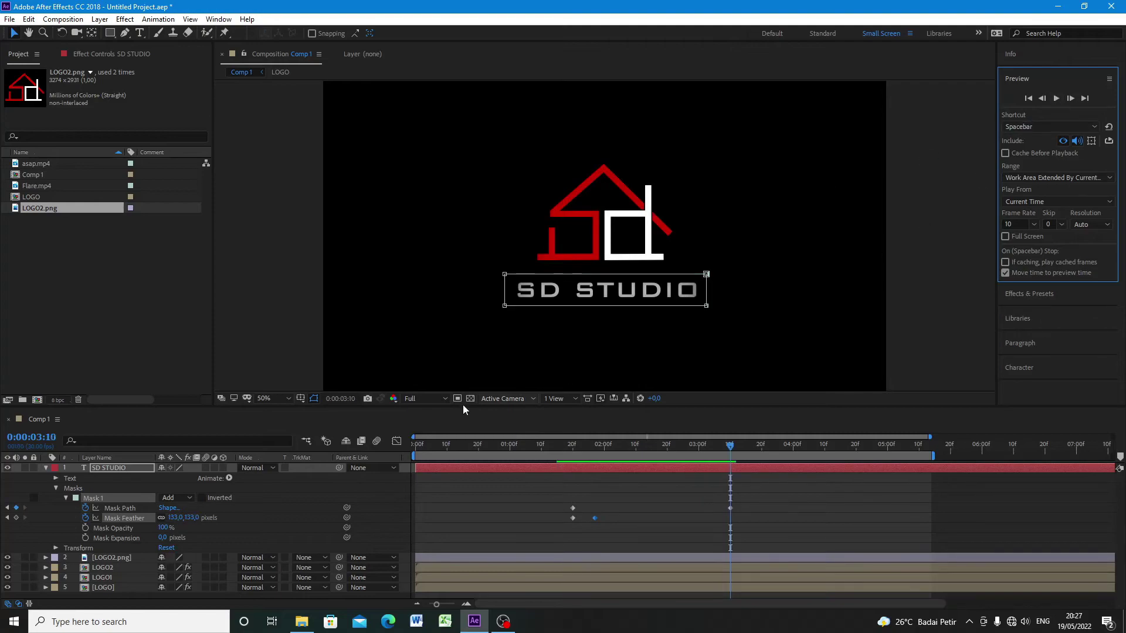
Add Flare.mp4 as the top layer of Comp 1 and collapse the title layer's properties.
left_click(16, 187)
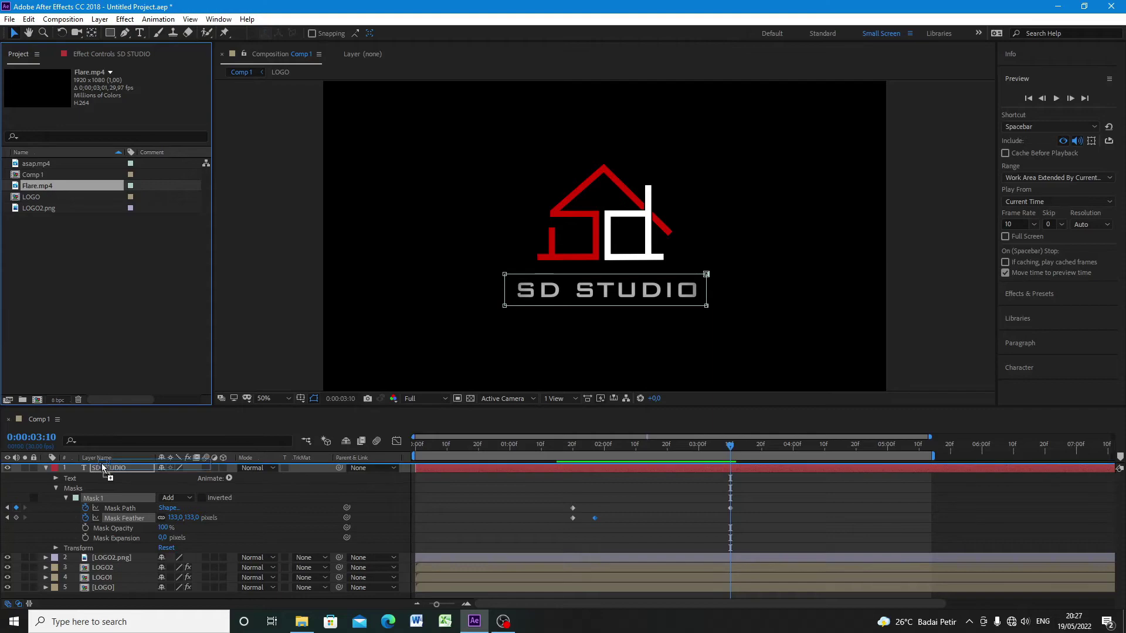
key("ctrl+slash")
left_click(45, 478)
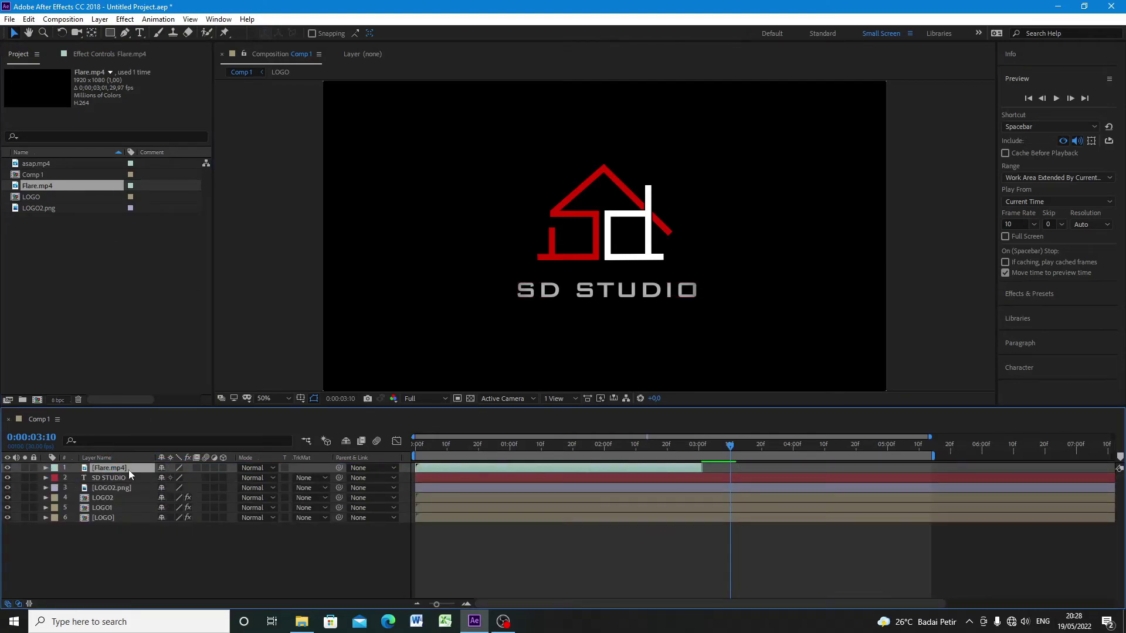
Set the Flare.mp4 layer's blending mode to Screen and slide the clip to start at about 0:00:00:28.
left_click_drag(728, 445, 565, 445)
left_click_drag(497, 450, 609, 469)
left_click_drag(512, 448, 760, 458)
left_click(256, 467)
left_click(297, 246)
mouse_move(684, 468)
left_mouse_down()
mouse_move(777, 469)
mouse_move(692, 470)
left_mouse_up()
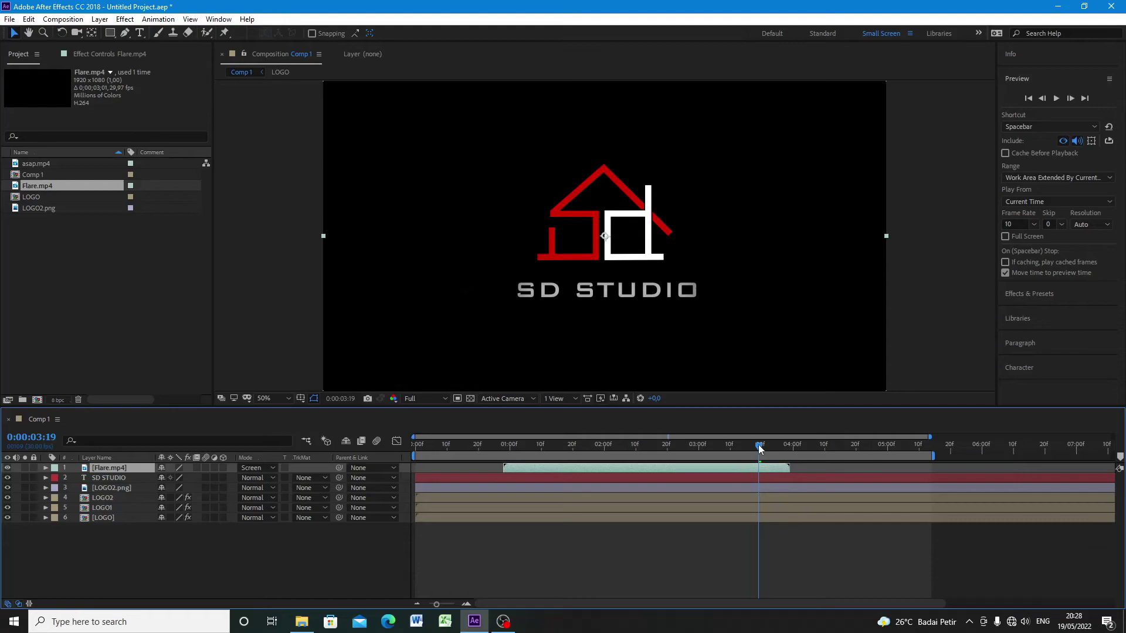
Slide the Flare.mp4 clip later so it starts at about 0:00:03:04, checking it against the title reveal.
left_click_drag(759, 444, 757, 470)
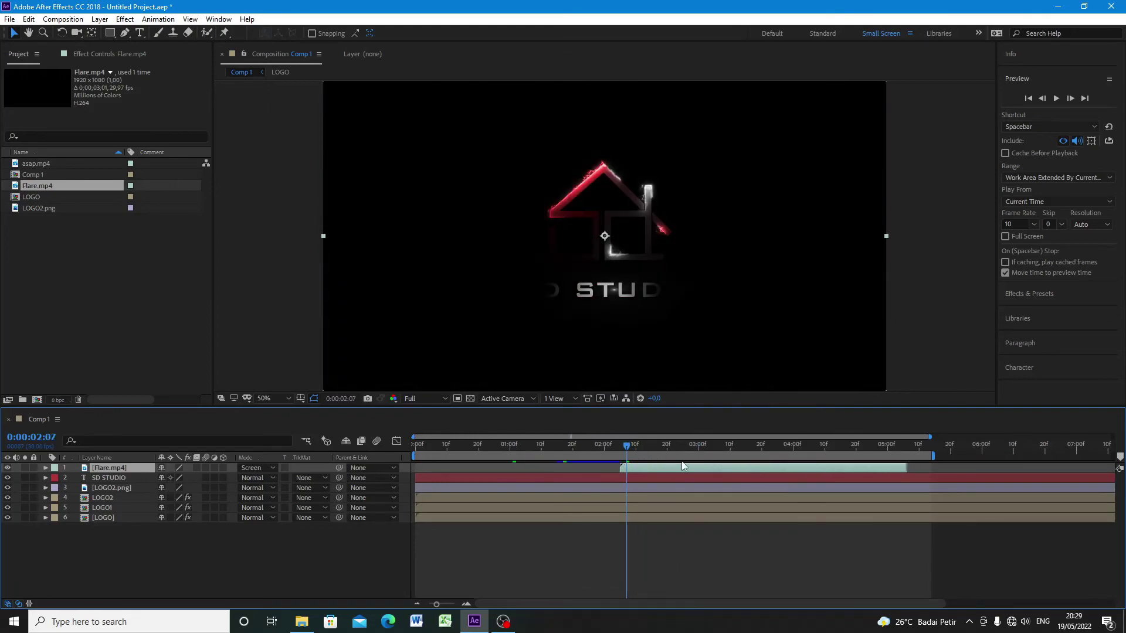
left_click_drag(626, 446, 872, 484)
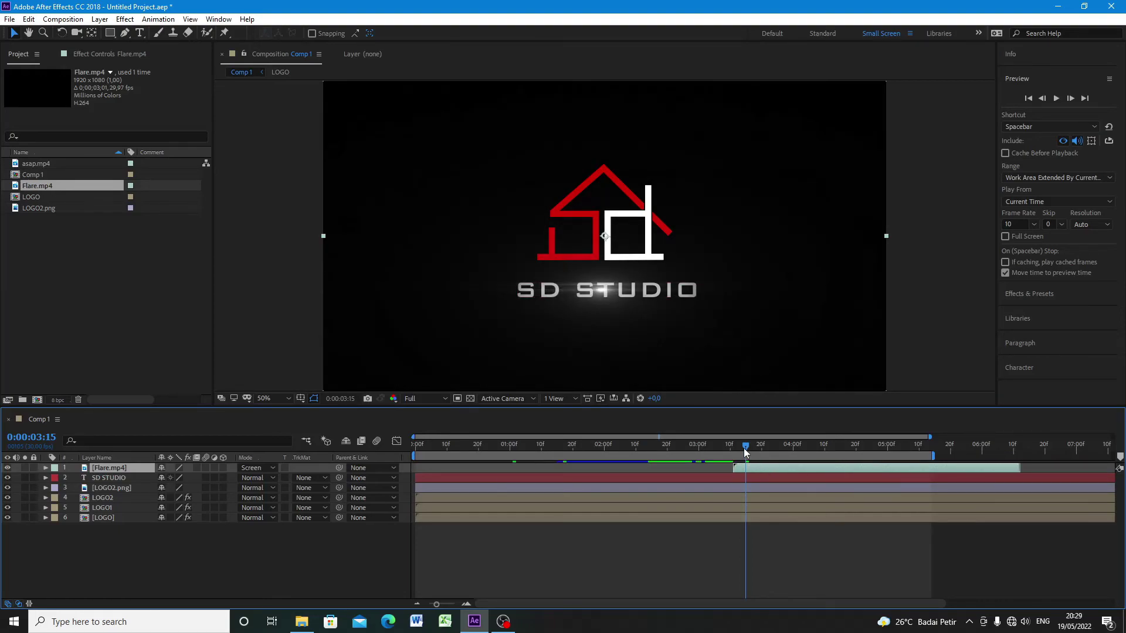
left_click_drag(744, 448, 715, 445)
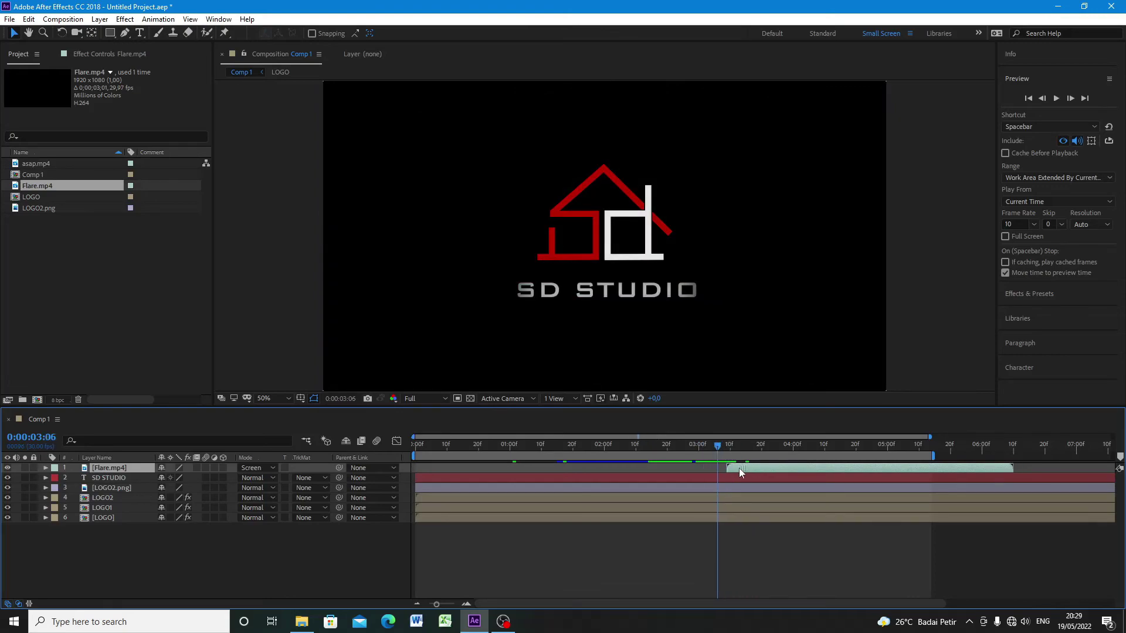
key("alt+Page_Up")
key("alt+Page_Up")
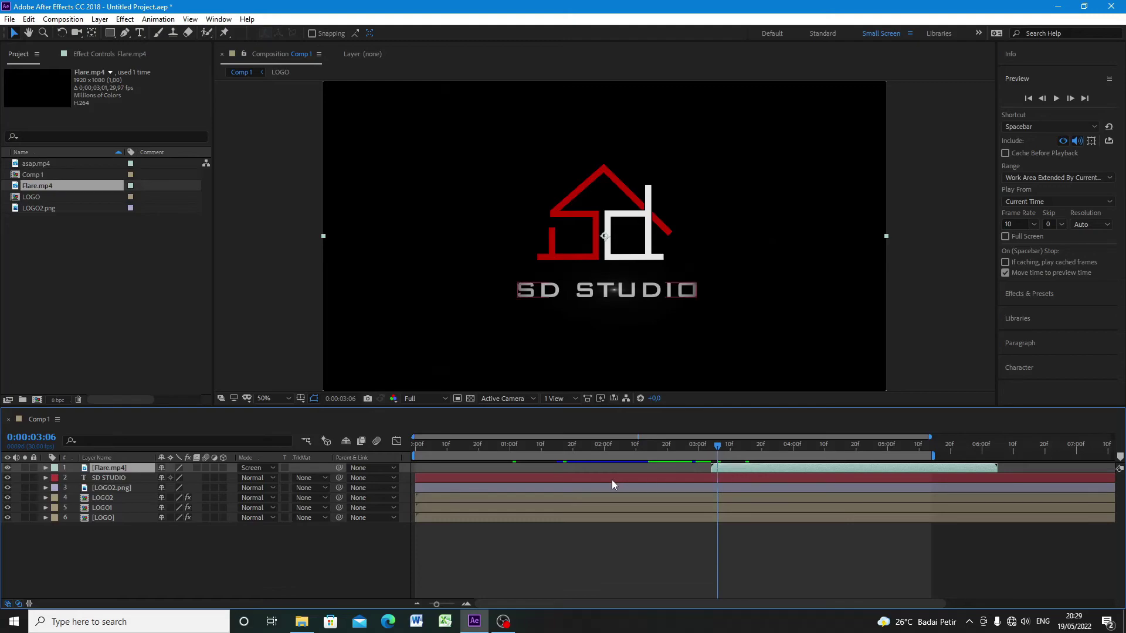
Move the SD STUDIO and Flare.mp4 layers to start at about 0:00:02:13, and preview from 0:00:01:03.
left_click_drag(610, 479, 831, 490)
left_click_drag(754, 469, 519, 457)
left_click(1056, 98)
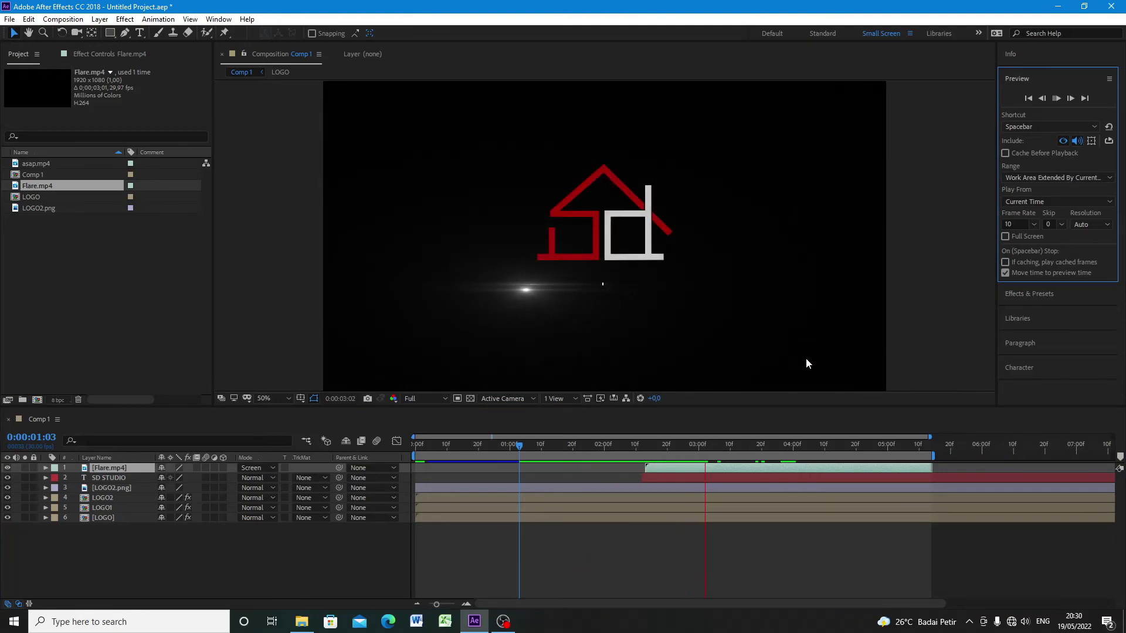
Reposition the SD STUDIO layer in time so it starts exactly with the Flare.mp4 clip at about 0:00:02:13.
left_click(881, 479)
left_click_drag(881, 478, 656, 499)
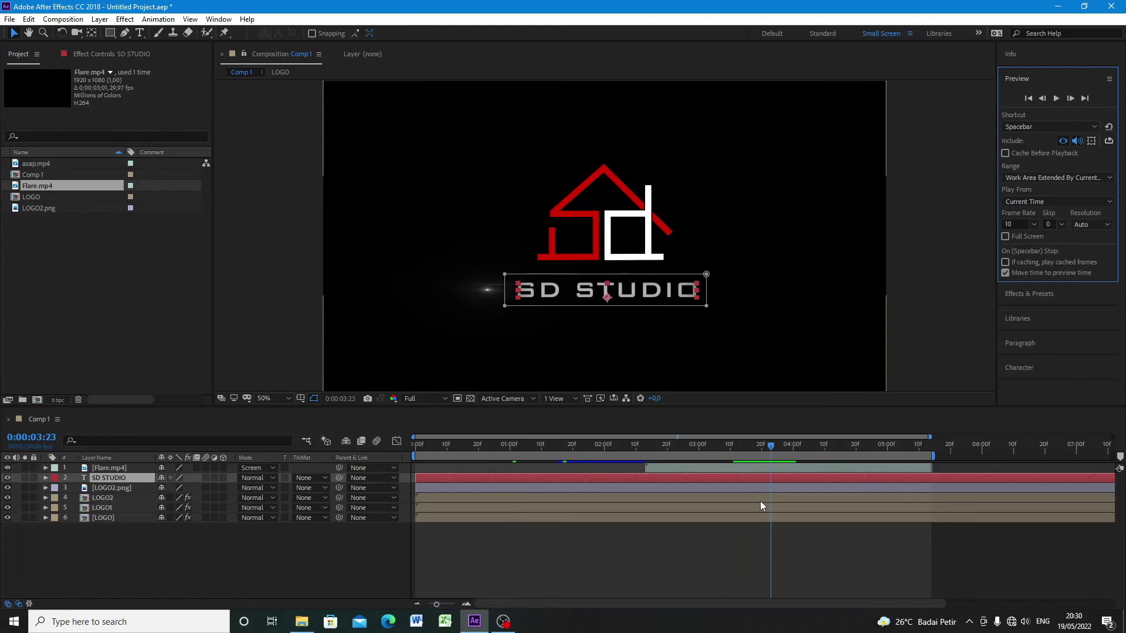
left_click_drag(610, 478, 846, 482)
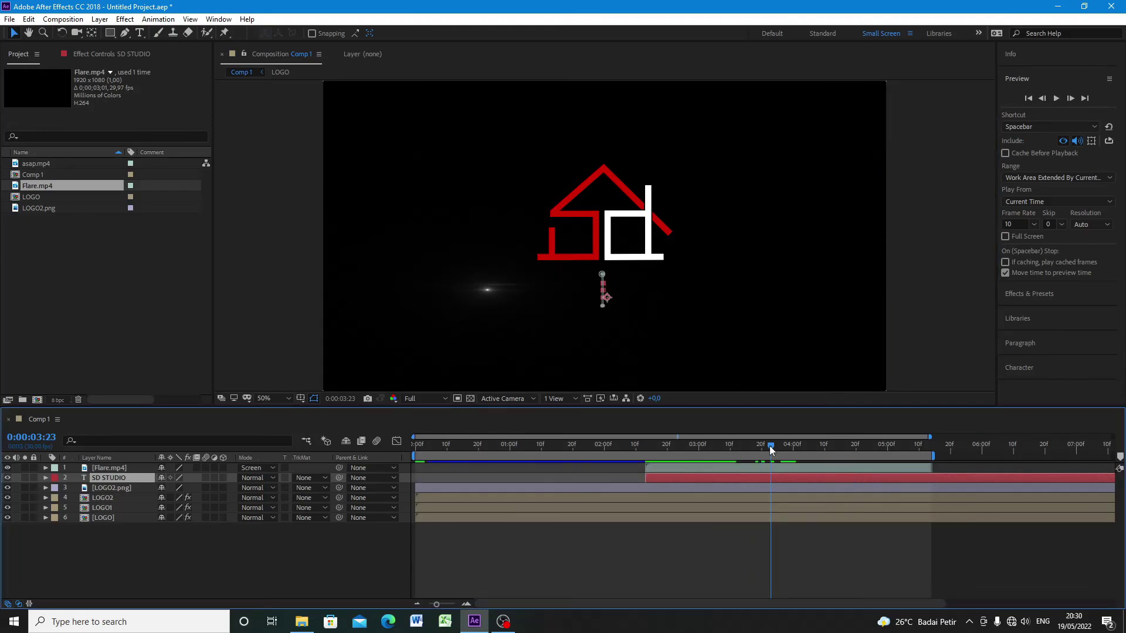
Move the title's first Mask Path keyframe and both Mask Feather keyframes earlier, so the reveal starts at about 0:00:02:14.
left_click_drag(769, 445, 656, 458)
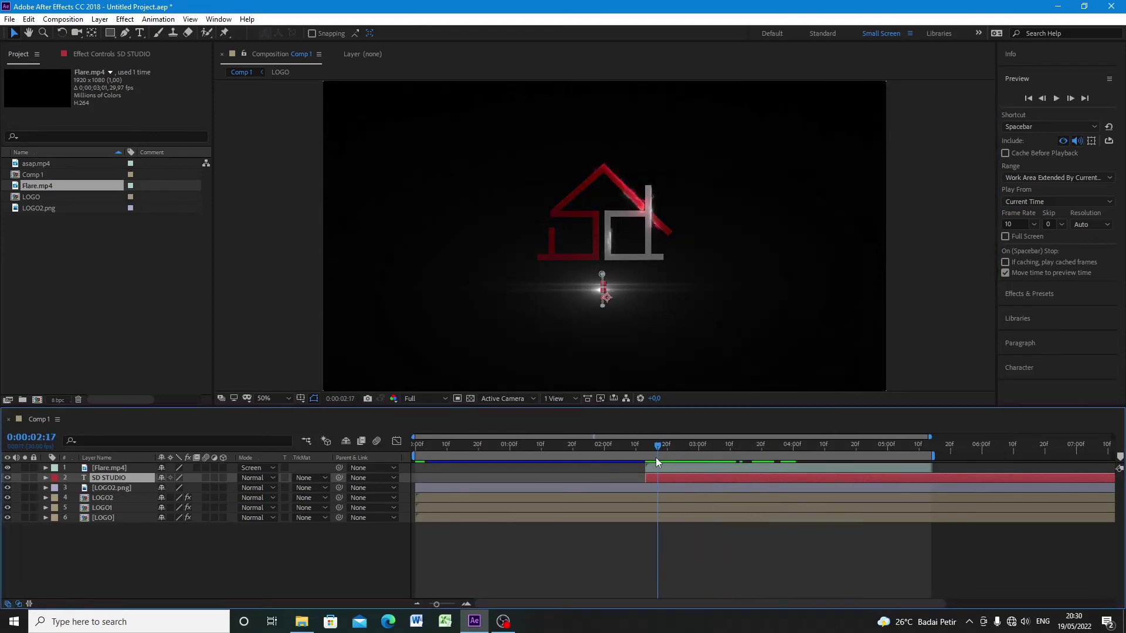
left_click(45, 478)
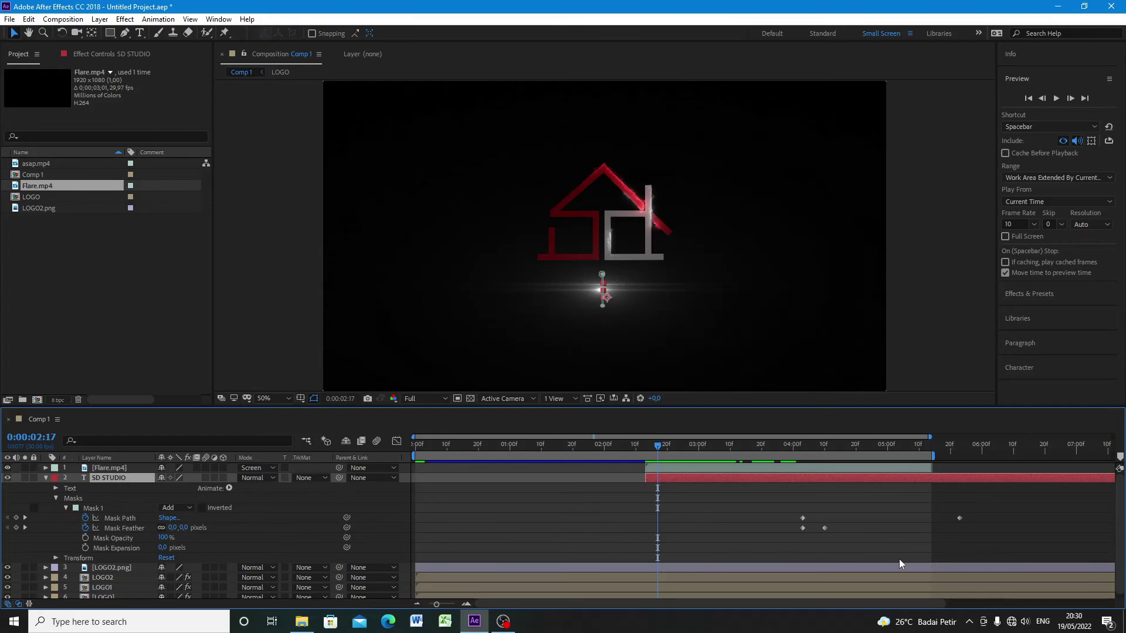
left_click_drag(899, 558, 739, 492)
left_click_drag(801, 519, 658, 519)
left_click_drag(655, 448, 646, 449)
left_click_drag(658, 518, 649, 519)
left_click_drag(652, 448, 661, 449)
Move the title's last Mask Path keyframe to about 0:00:03:27 and check the reveal against the flare.
left_click(941, 500)
left_click_drag(937, 518, 761, 518)
left_click_drag(667, 449, 776, 477)
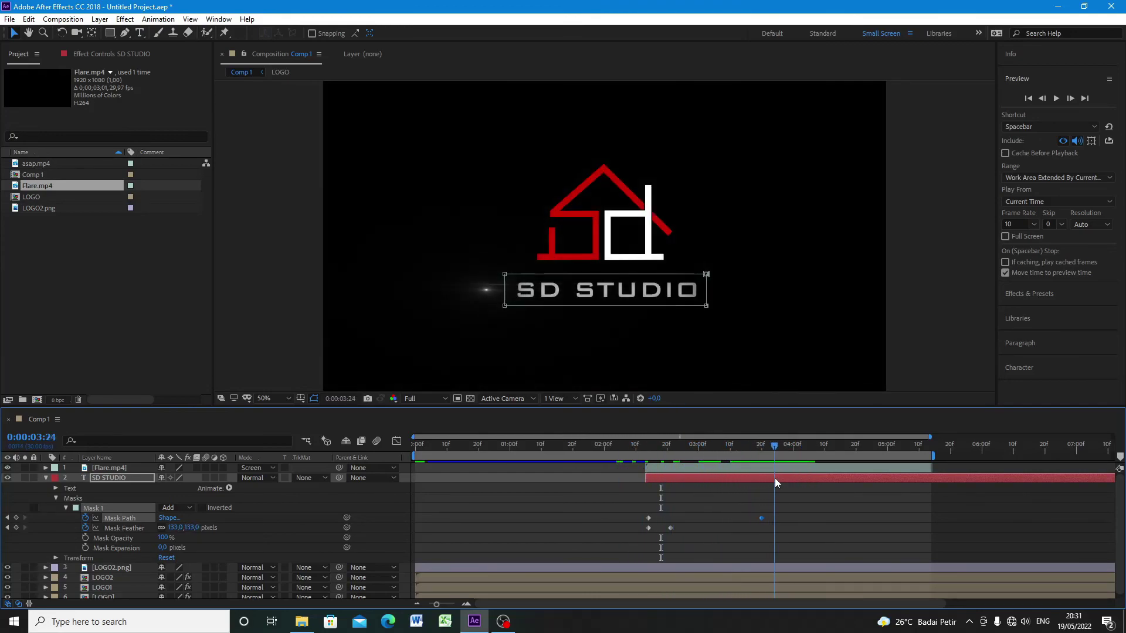
left_click_drag(762, 517, 784, 516)
left_click(800, 456)
left_click_drag(805, 455, 777, 484)
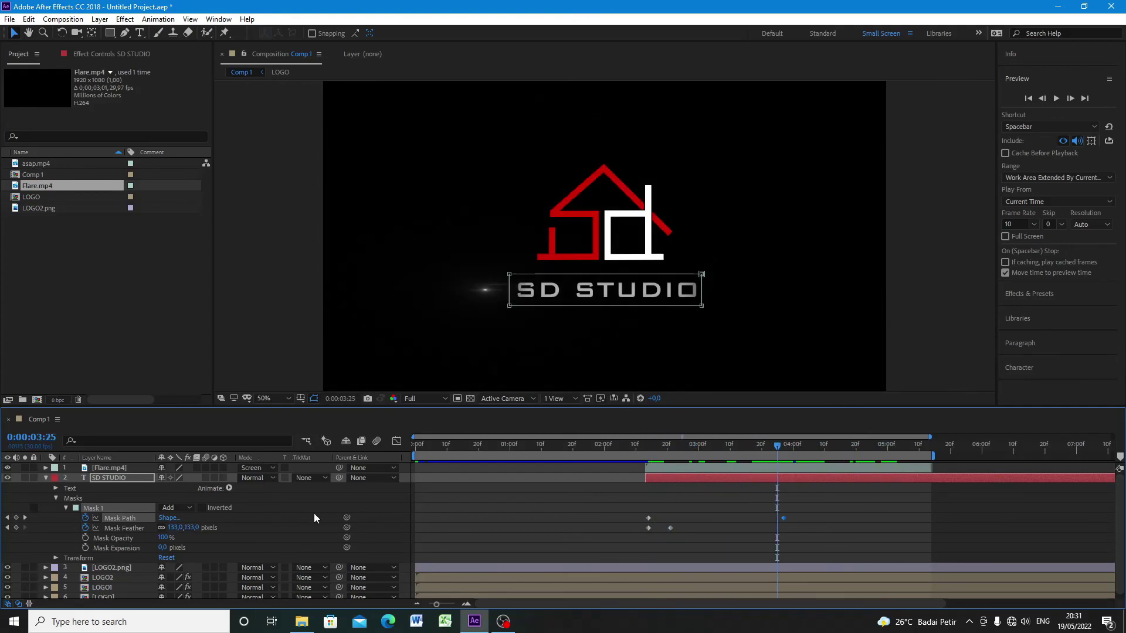
Set the Flare.mp4 layer's Position to 975, 541 to align the flare with the title, checking its path over time.
left_click(46, 478)
left_click(45, 468)
key("p")
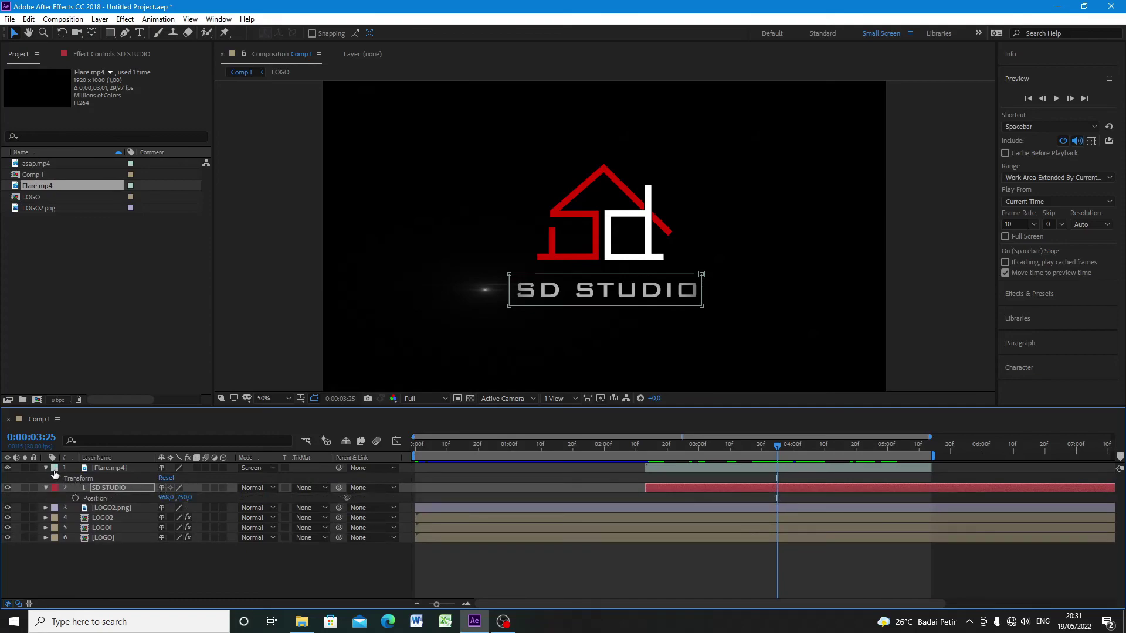
left_click(108, 467)
key("p")
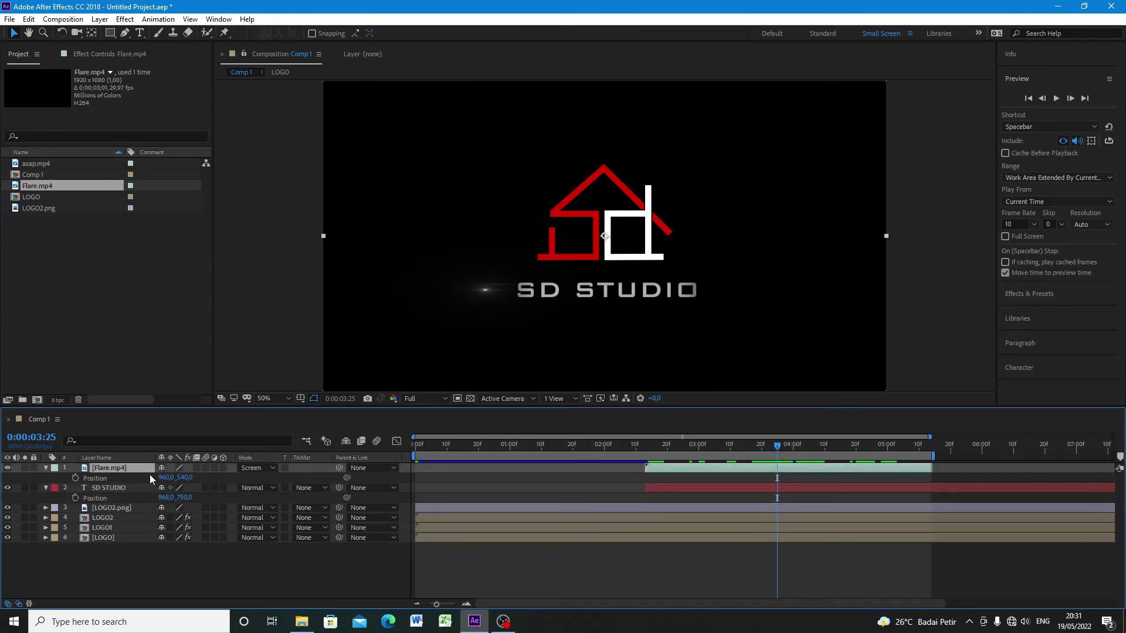
left_click_drag(780, 449, 666, 451)
left_click_drag(174, 480, 175, 478)
left_click_drag(667, 450, 651, 453)
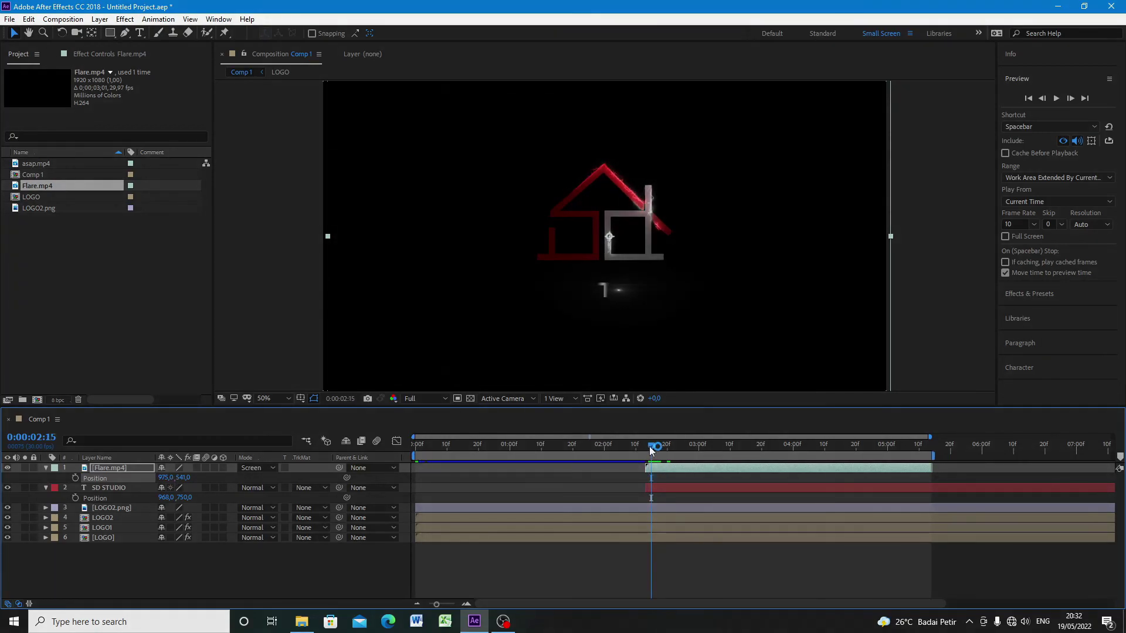
left_click_drag(651, 451, 674, 451)
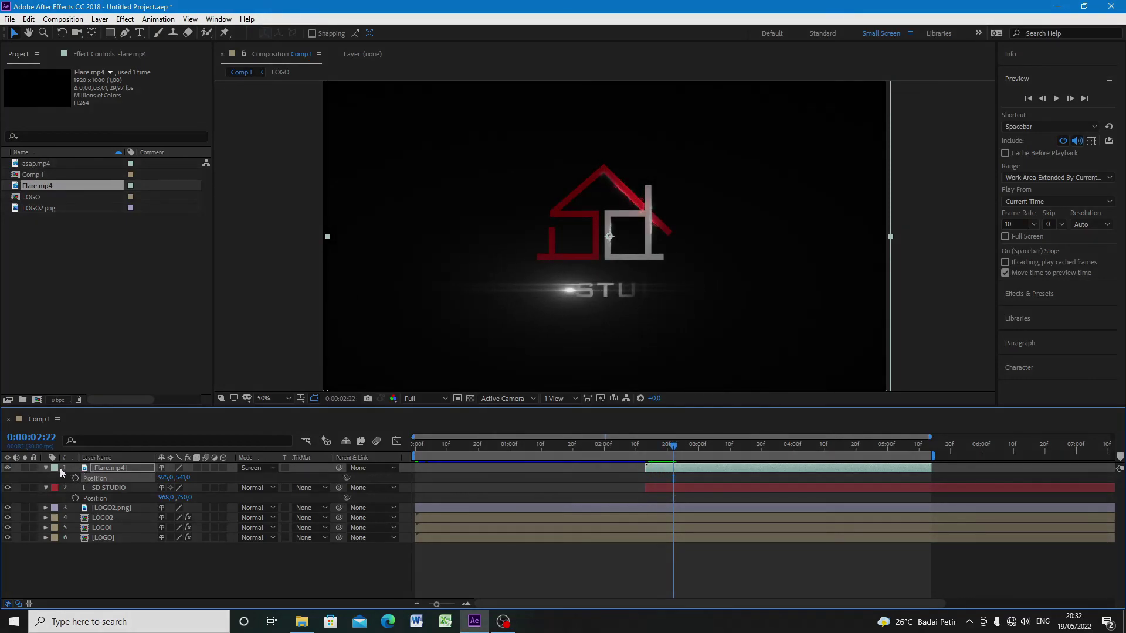
Duplicate the Flare.mp4 layer.
left_click(99, 470)
key("ctrl+d")
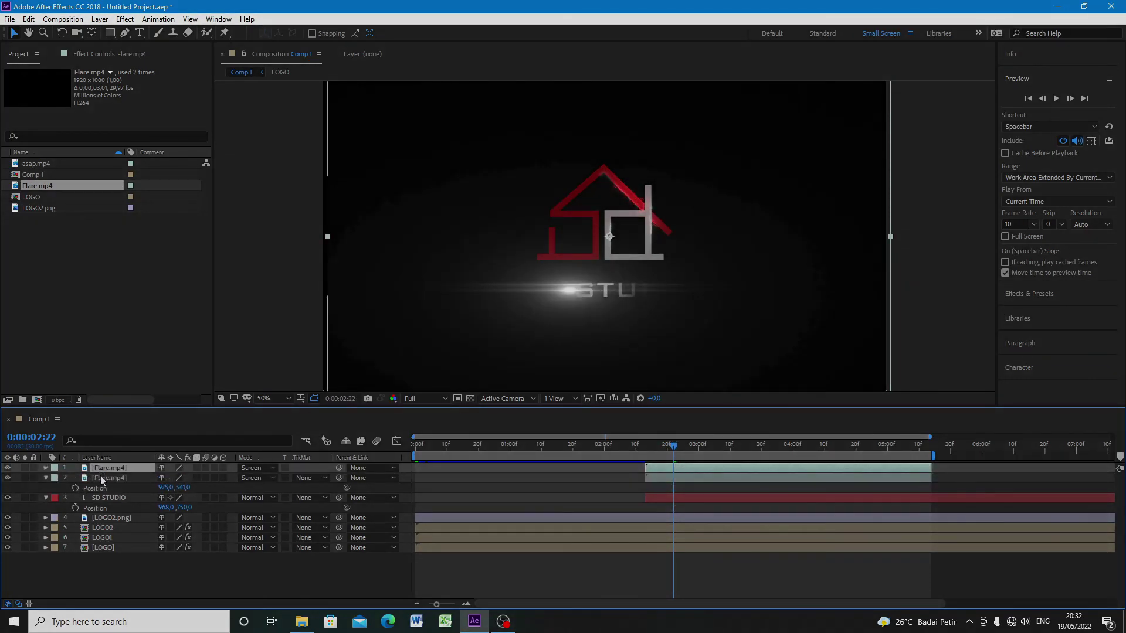
Collapse the open properties of the lower Flare.mp4 and SD STUDIO layers, and apply the Mirror effect to the lower Flare.mp4 layer.
left_click(101, 477)
left_click(54, 478)
left_click(47, 477)
left_click(47, 478)
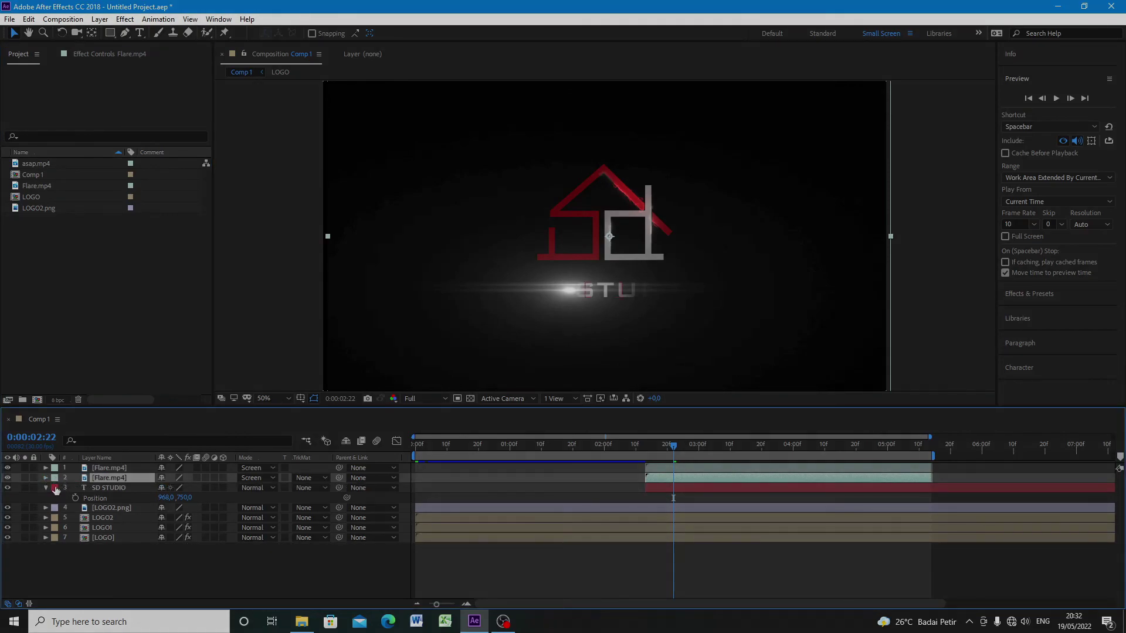
left_click(45, 488)
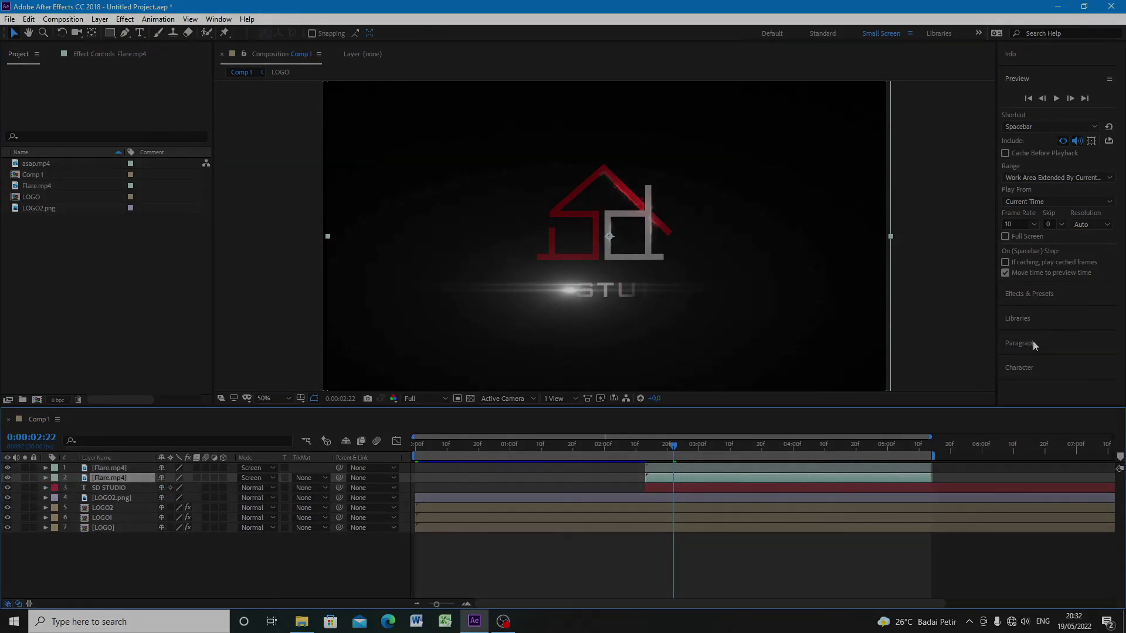
left_click(1028, 294)
left_click_drag(1038, 145, 107, 482)
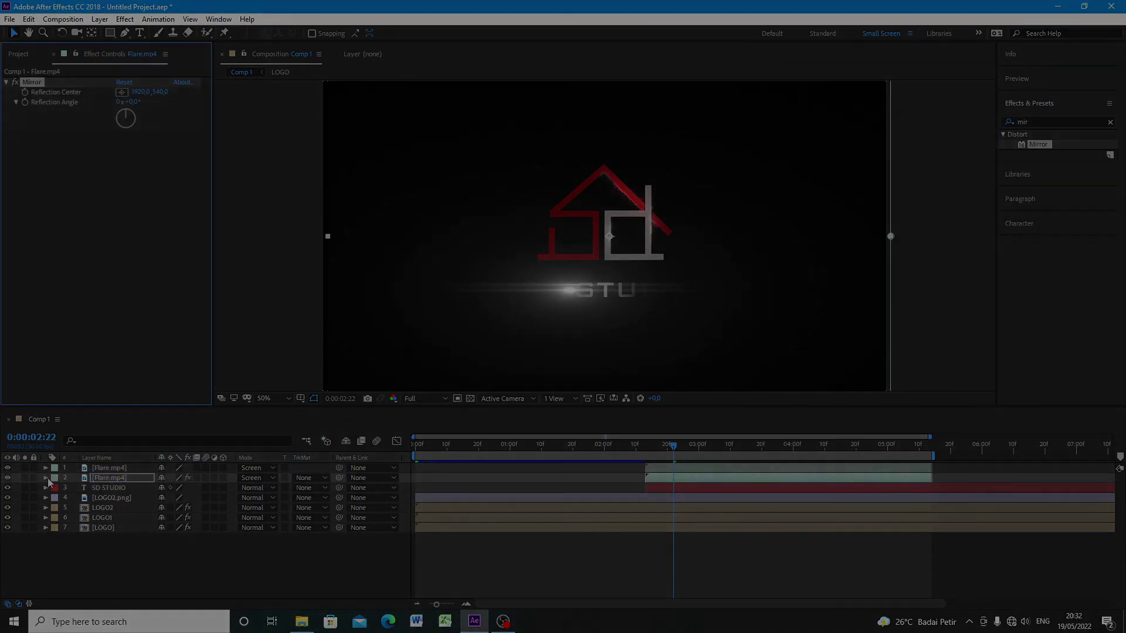
Place the Mirror effect's Reflection Center at the middle of the title, and check the mirrored flare over time before returning to 0:00:00:00.
left_click(121, 92)
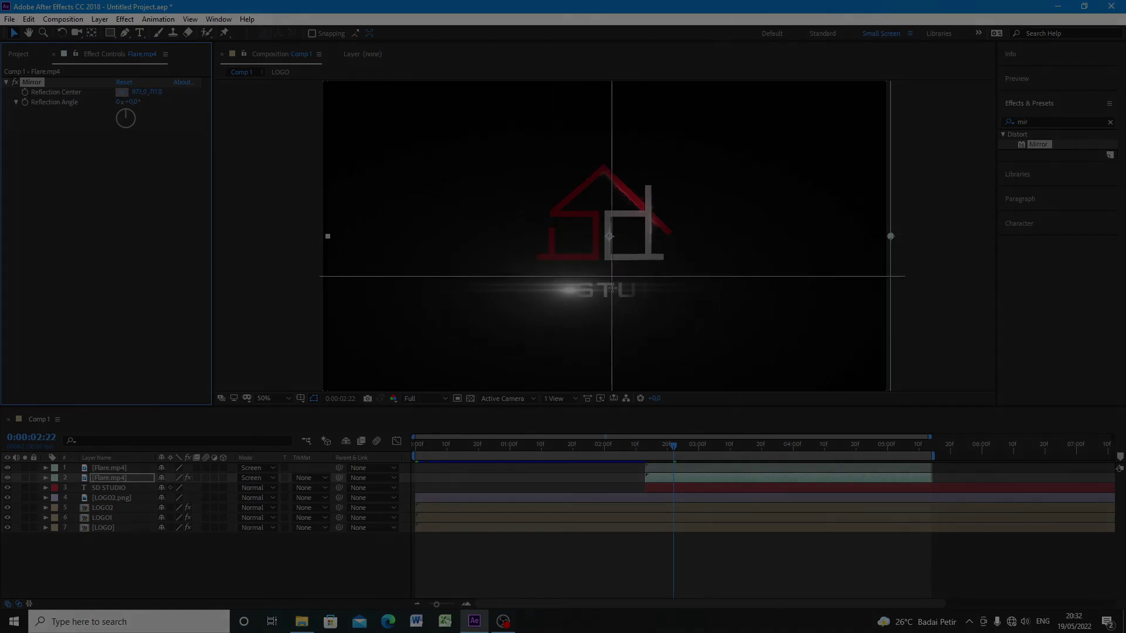
left_click(601, 289)
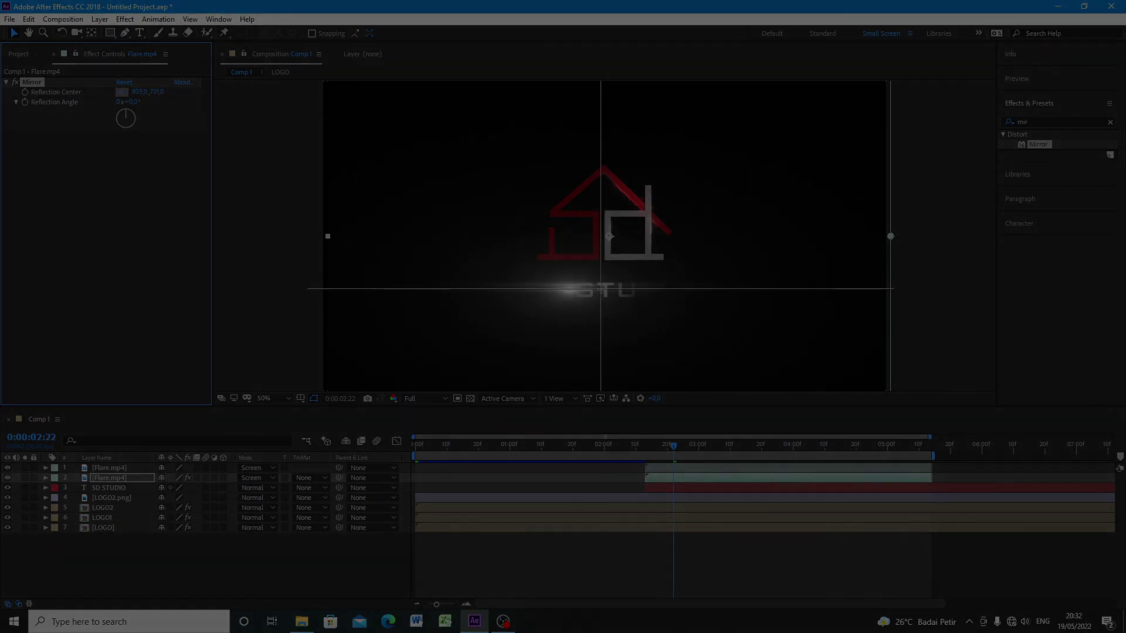
left_click(601, 289)
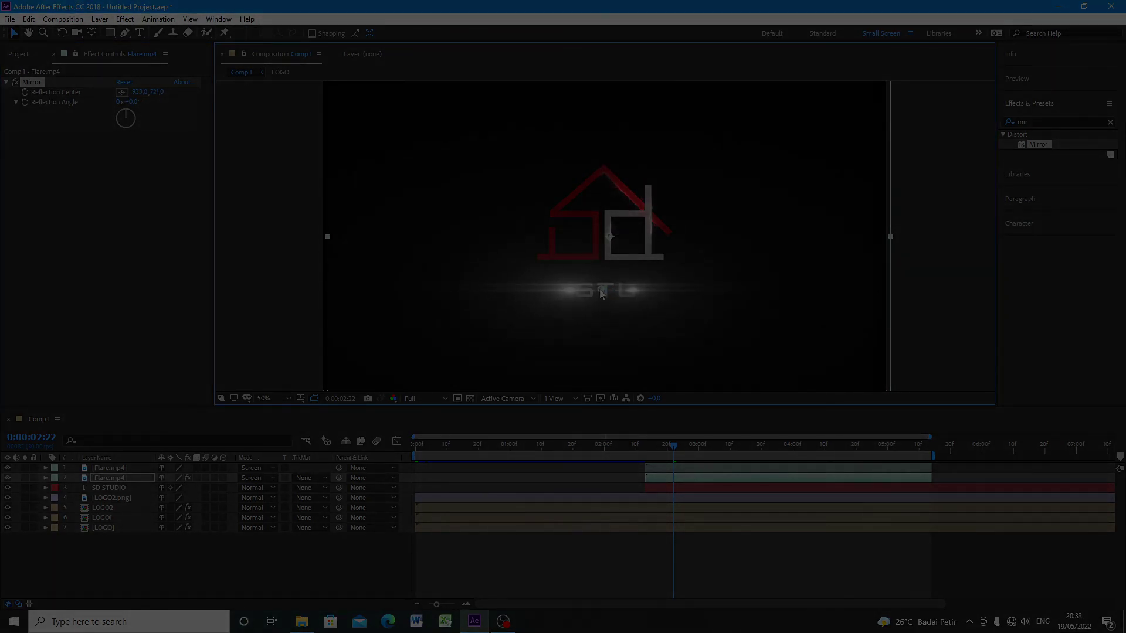
left_click_drag(674, 447, 783, 471)
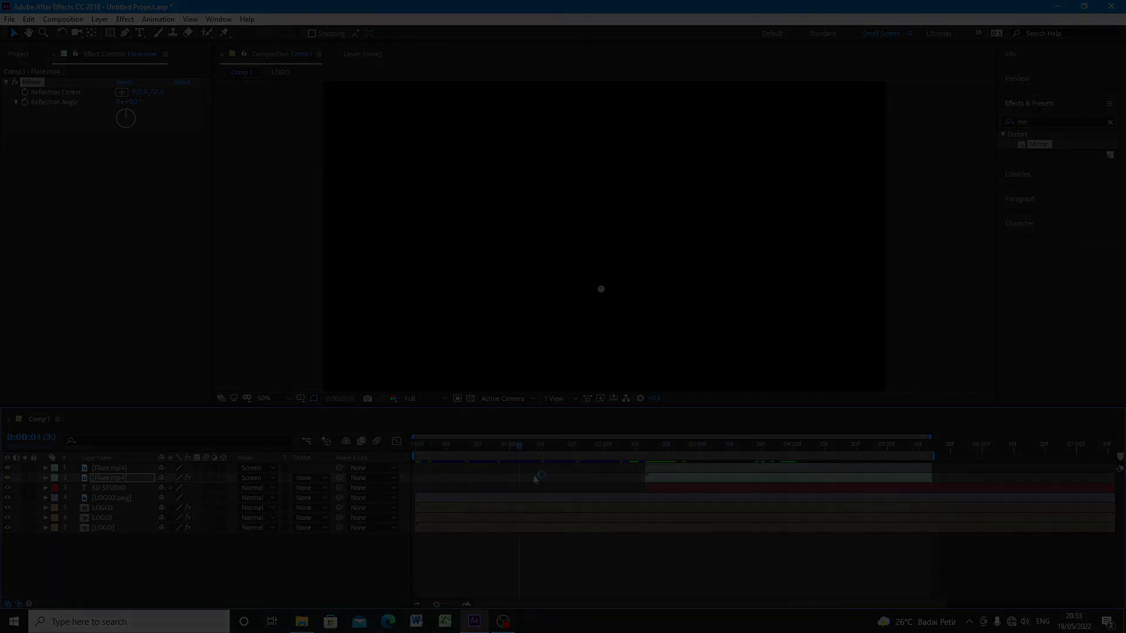
left_click_drag(722, 500, 421, 489)
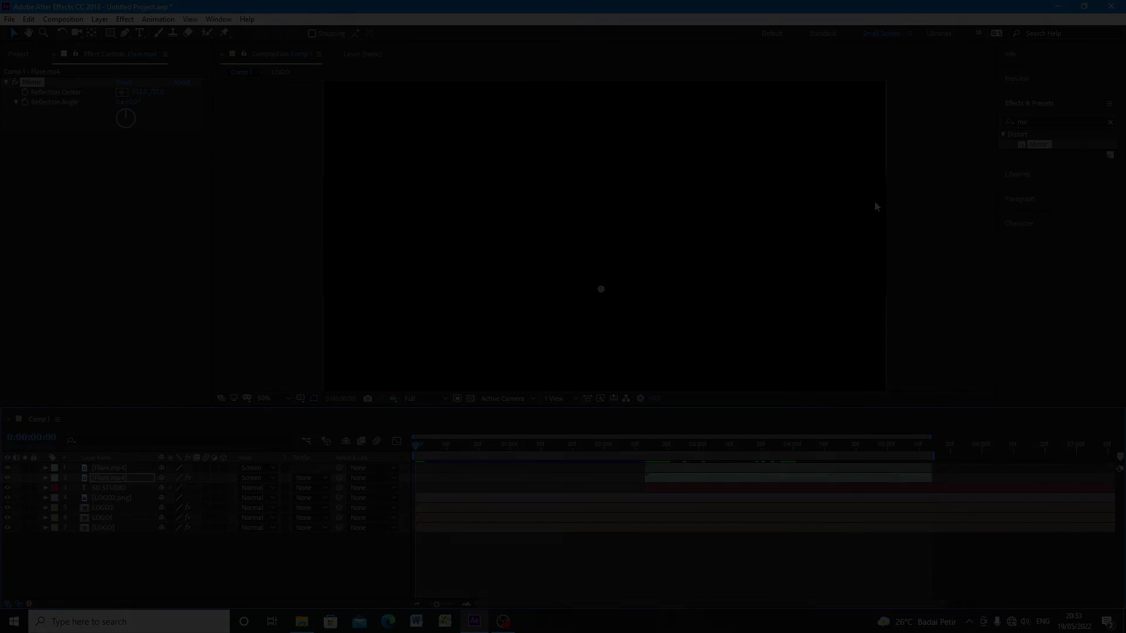